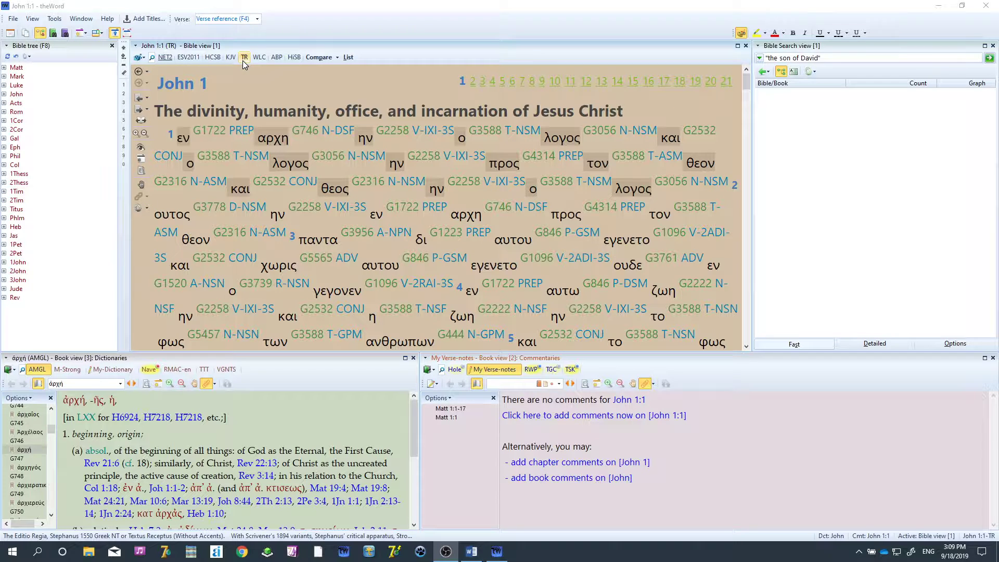
# Show the NET2 translation in the Bible view and set it as the default Bible.
pyautogui.click(165, 58)
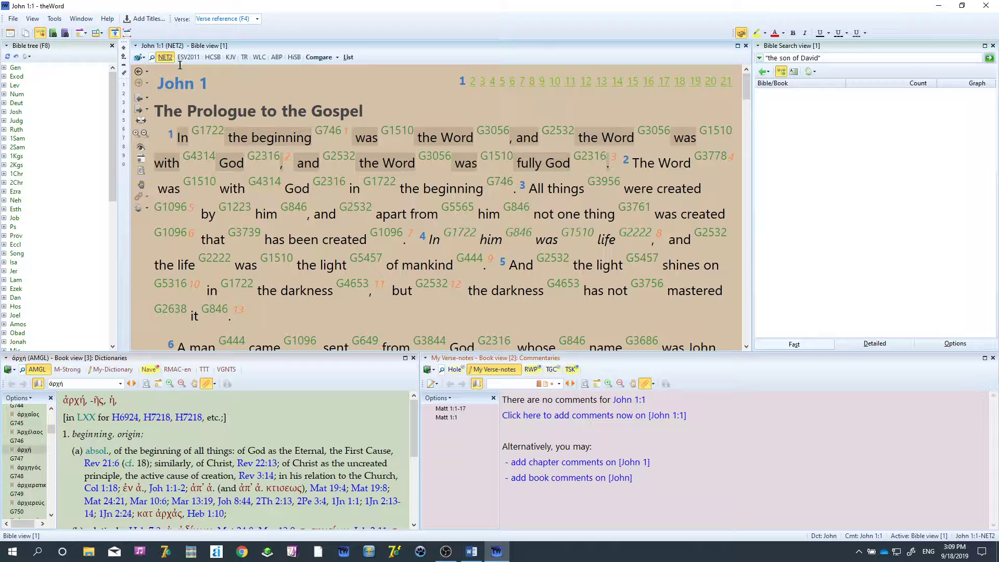
pyautogui.click(138, 58)
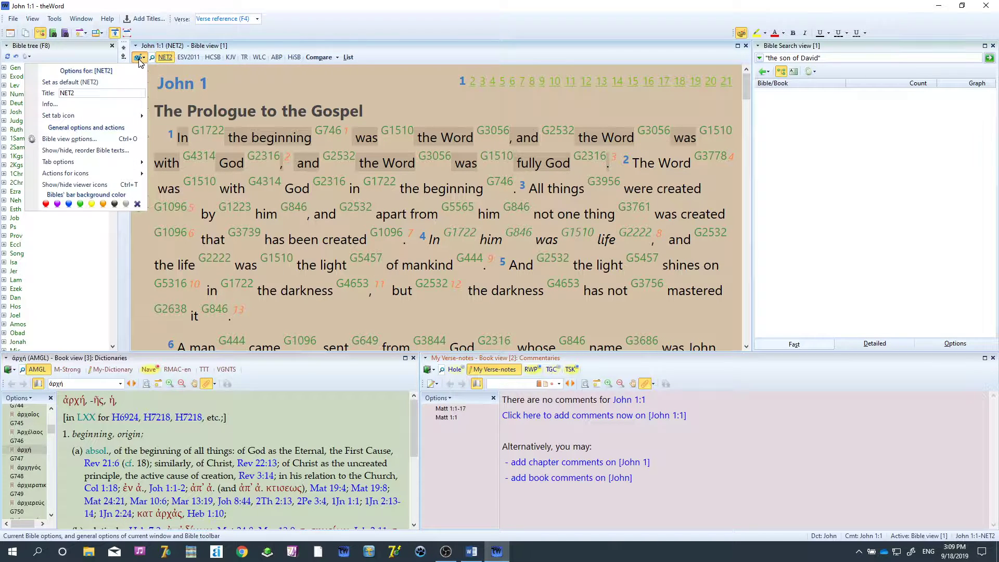
pyautogui.click(90, 82)
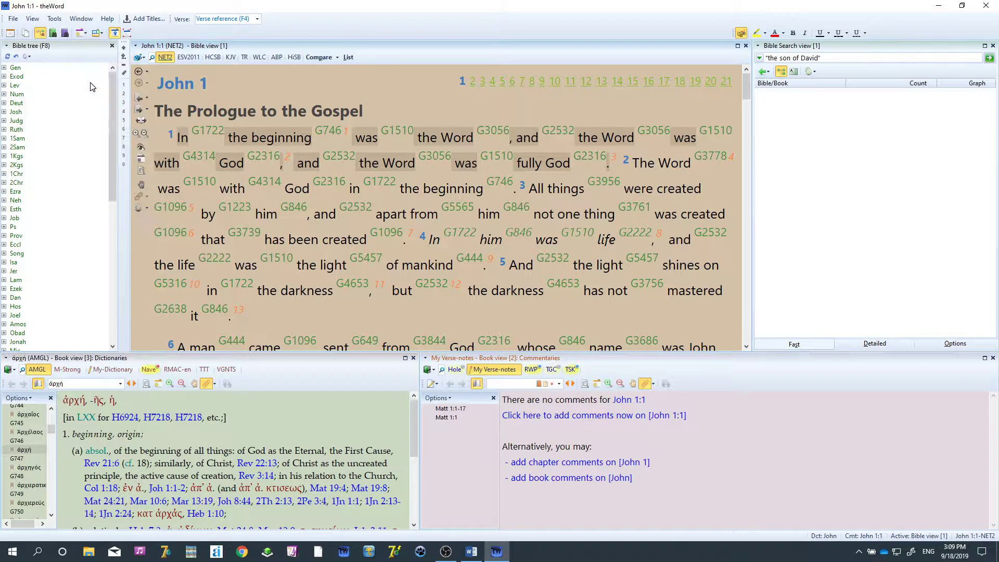
# Switch to the ESV2011 translation and try to set it as the default Bible.
pyautogui.click(180, 58)
pyautogui.click(140, 58)
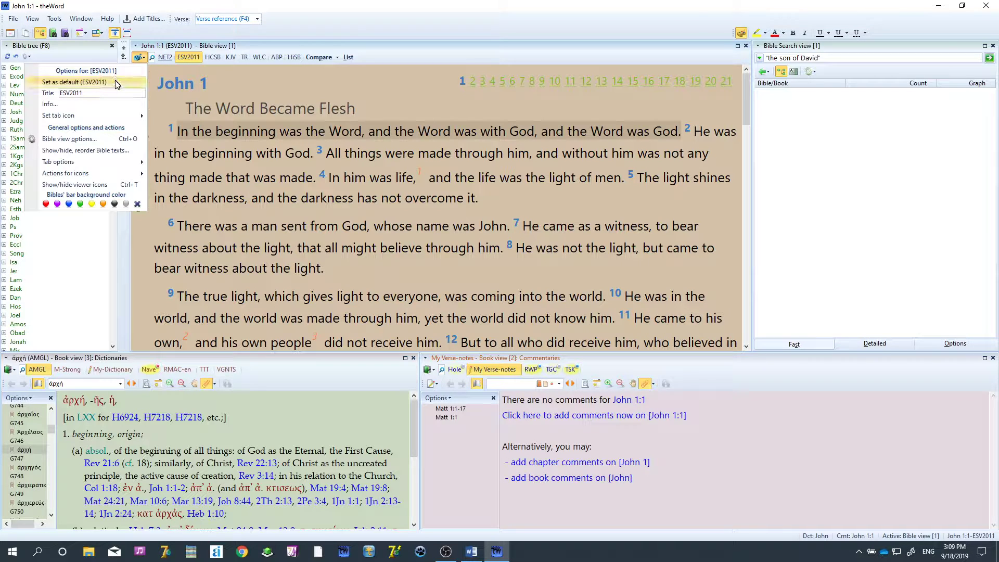
pyautogui.click(90, 82)
# Return to the NET2 translation and change its tab title to [e]NET2.
pyautogui.click(165, 57)
pyautogui.click(141, 58)
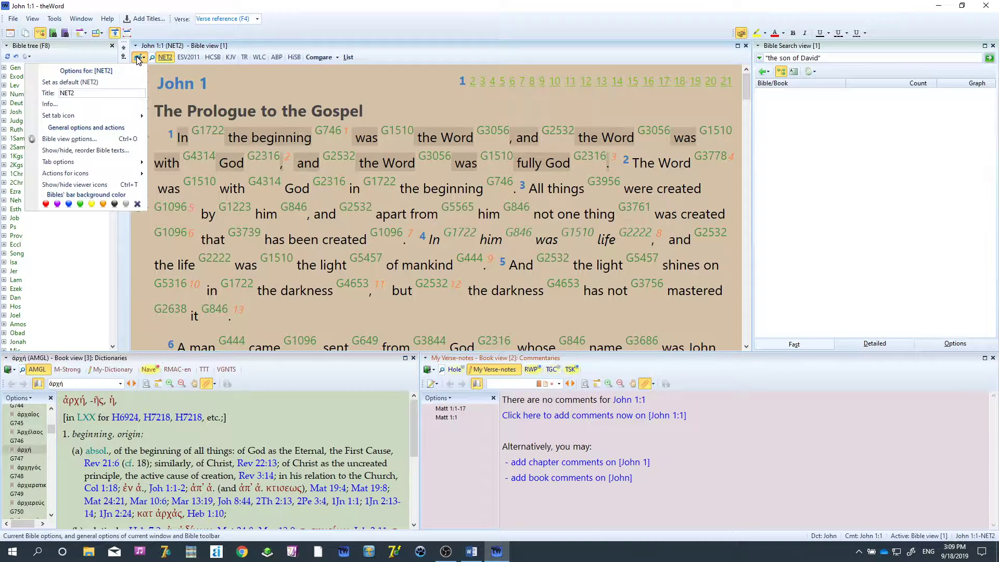
pyautogui.doubleClick(78, 93)
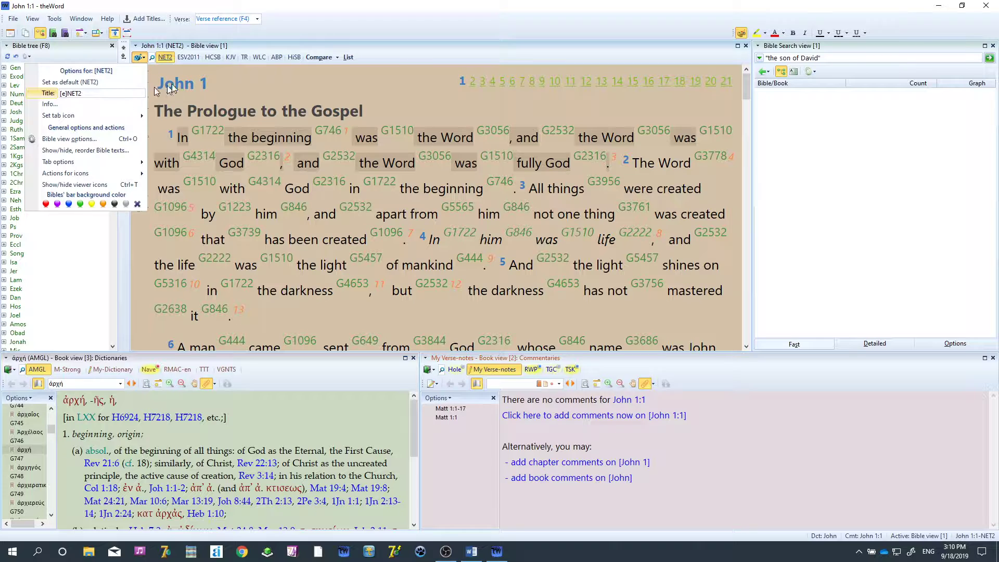
pyautogui.press('Return')
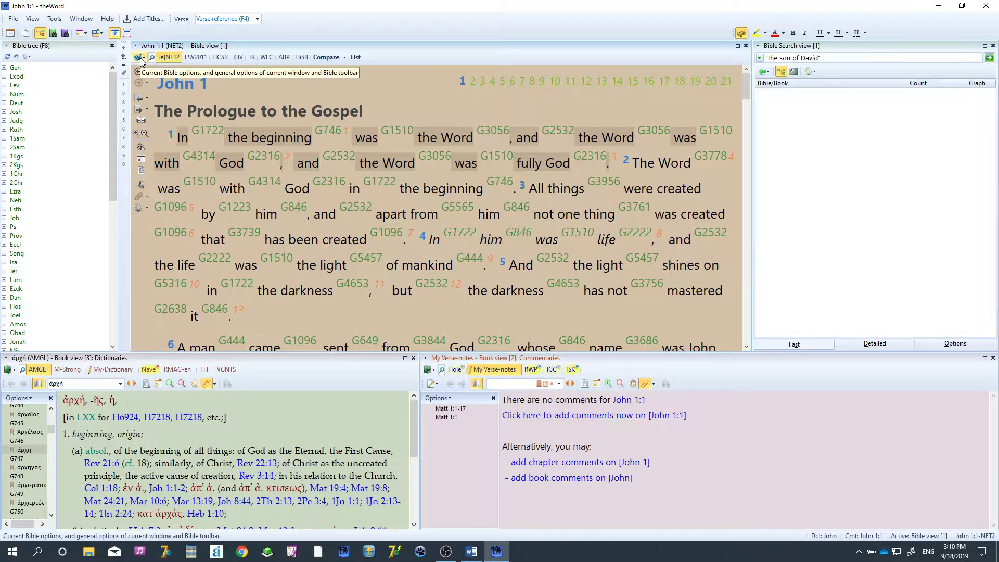
# Read the information window of the [e]NET2 Bible, including its edition details, and close it.
pyautogui.click(139, 58)
pyautogui.click(71, 104)
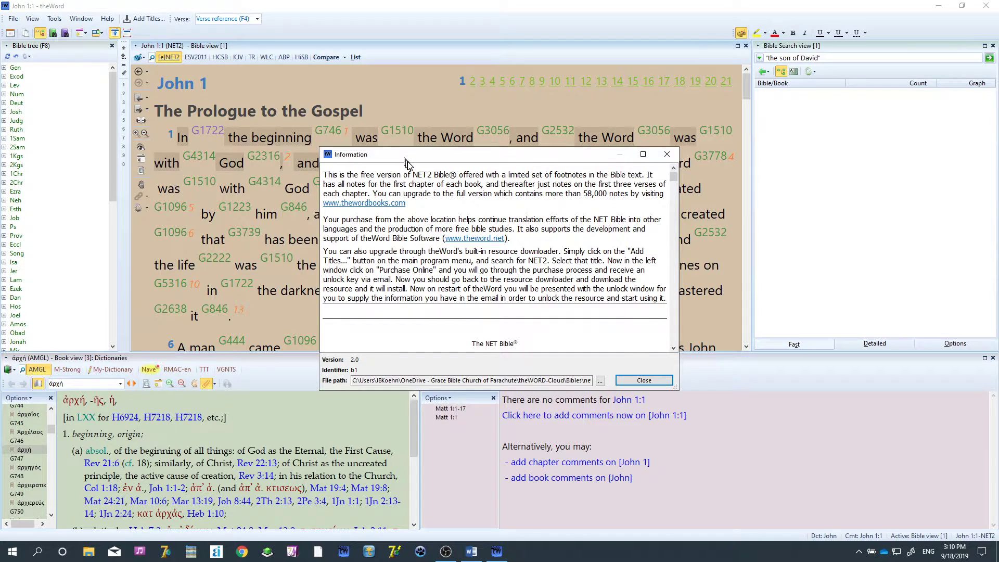
pyautogui.moveTo(405, 163); pyautogui.dragTo(328, 128)
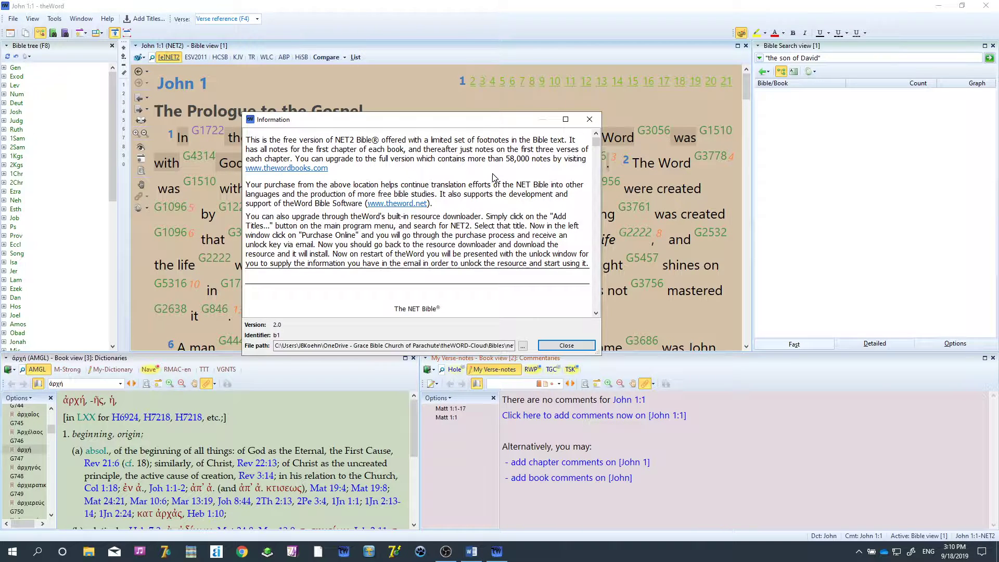
pyautogui.scroll(-6, 523, 208)
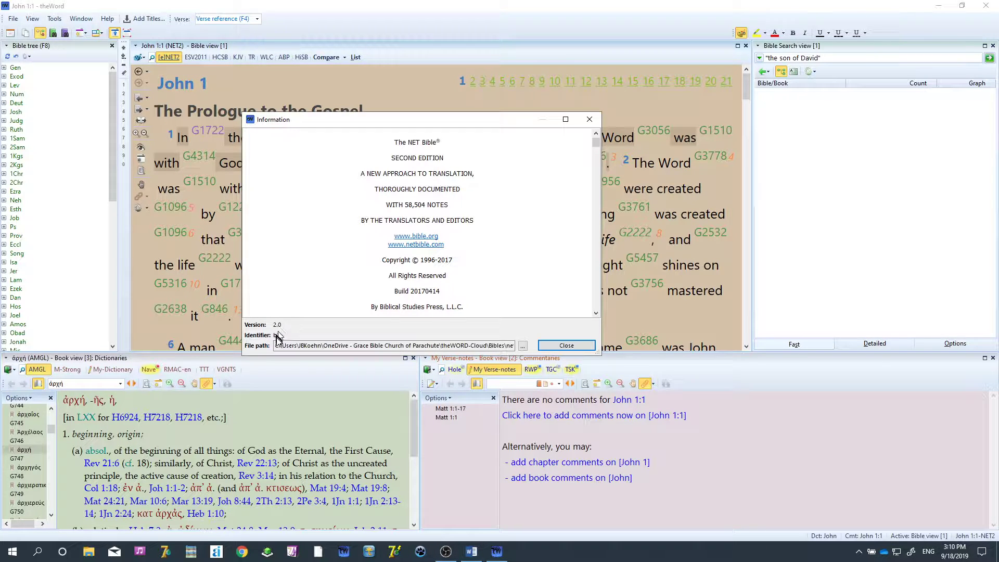
pyautogui.click(567, 345)
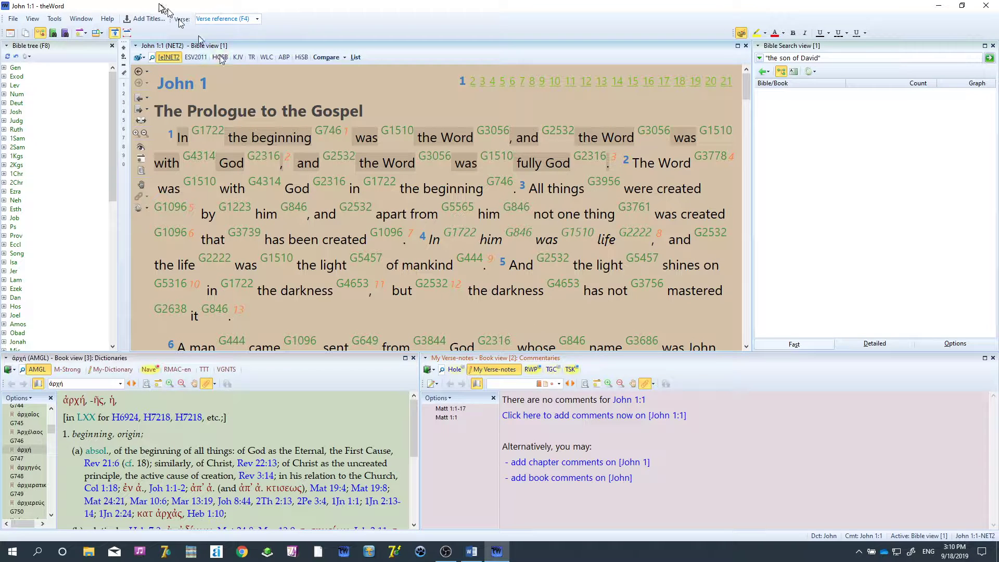
# Give the [e]NET2 tab the blue heart icon.
pyautogui.click(139, 58)
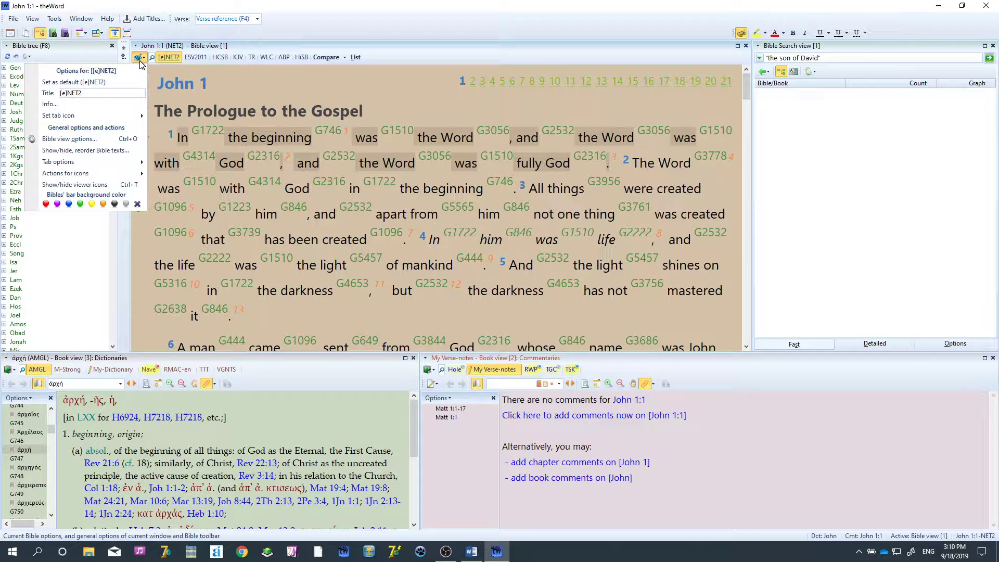
pyautogui.moveTo(103, 119)
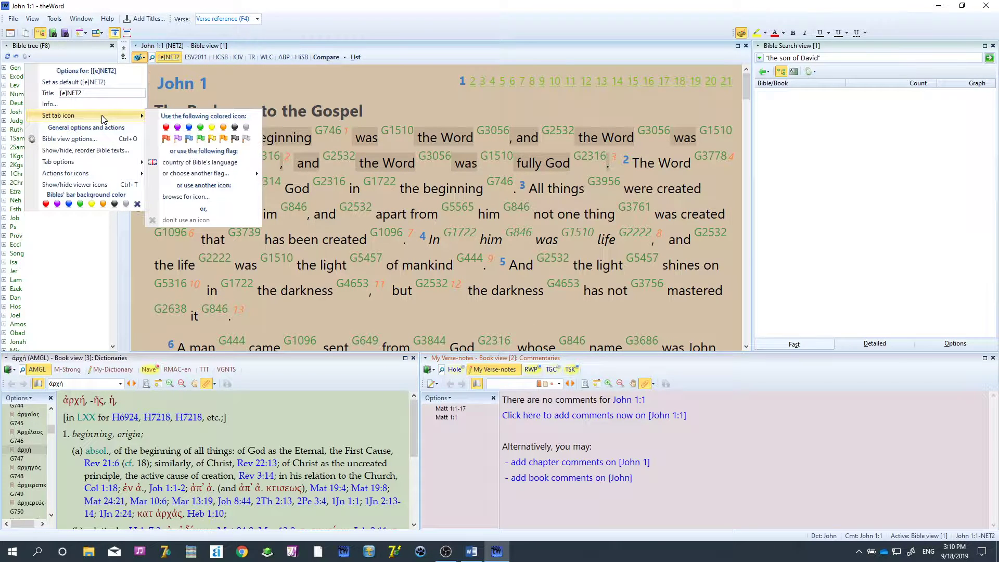
pyautogui.click(177, 128)
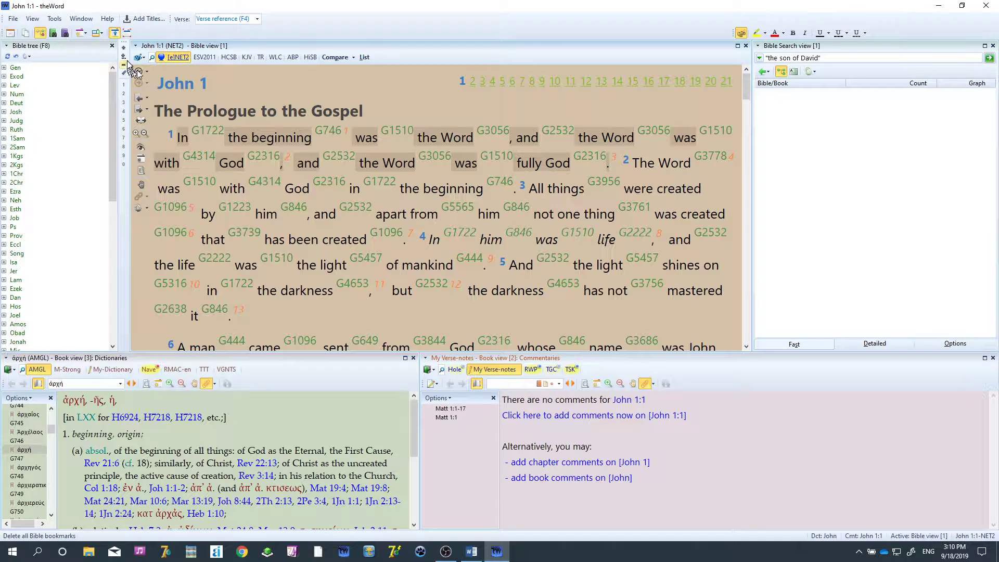
# Switch the [e]NET2 tab icon to the flag for the Bible's language, and return it to the blue heart.
pyautogui.click(139, 57)
pyautogui.moveTo(136, 120)
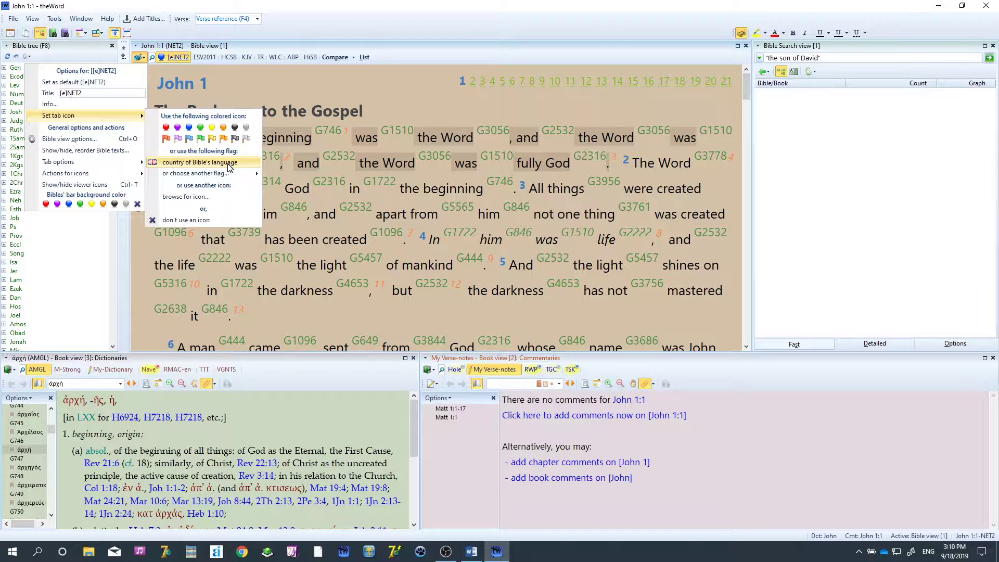
pyautogui.moveTo(234, 175)
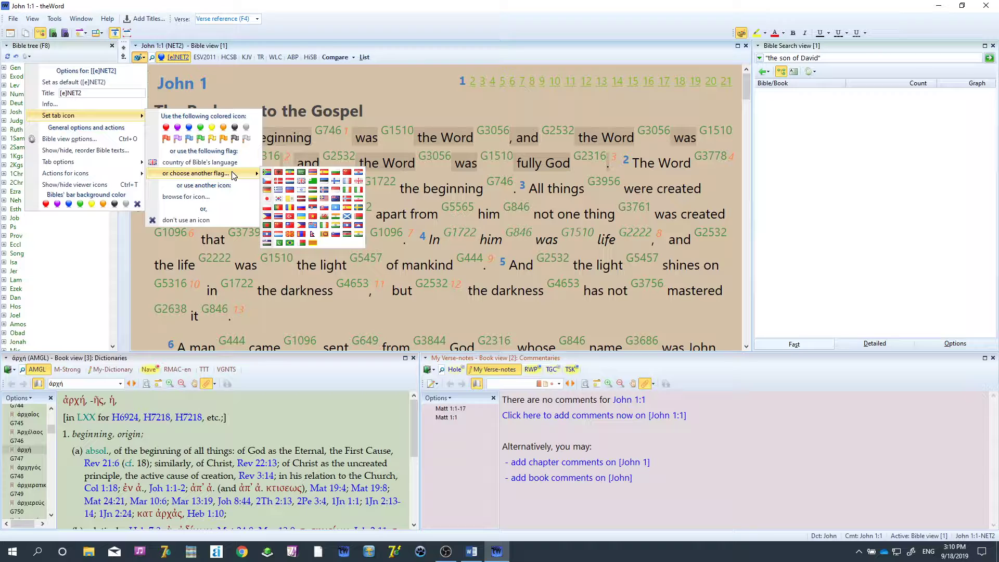
pyautogui.click(195, 162)
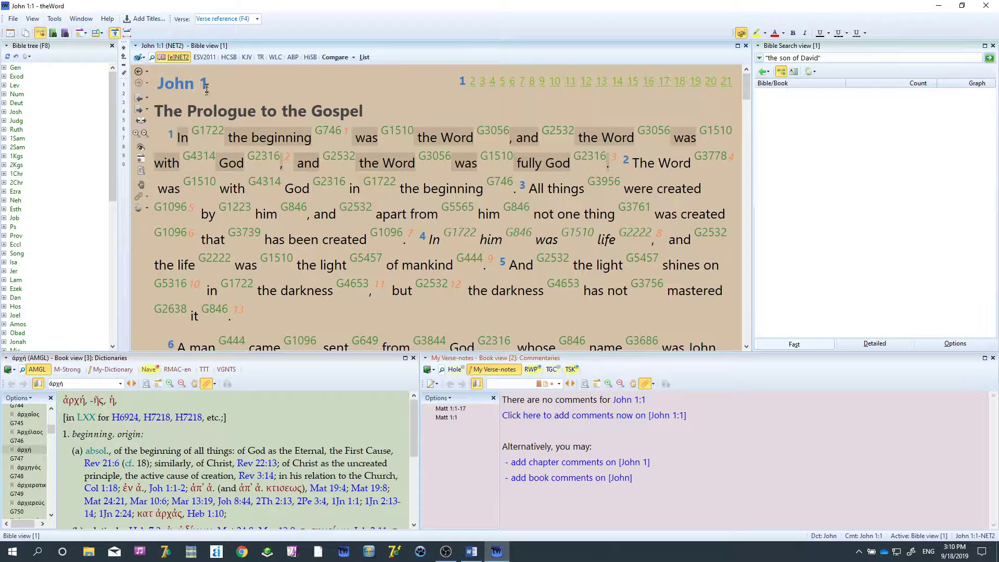
pyautogui.click(138, 58)
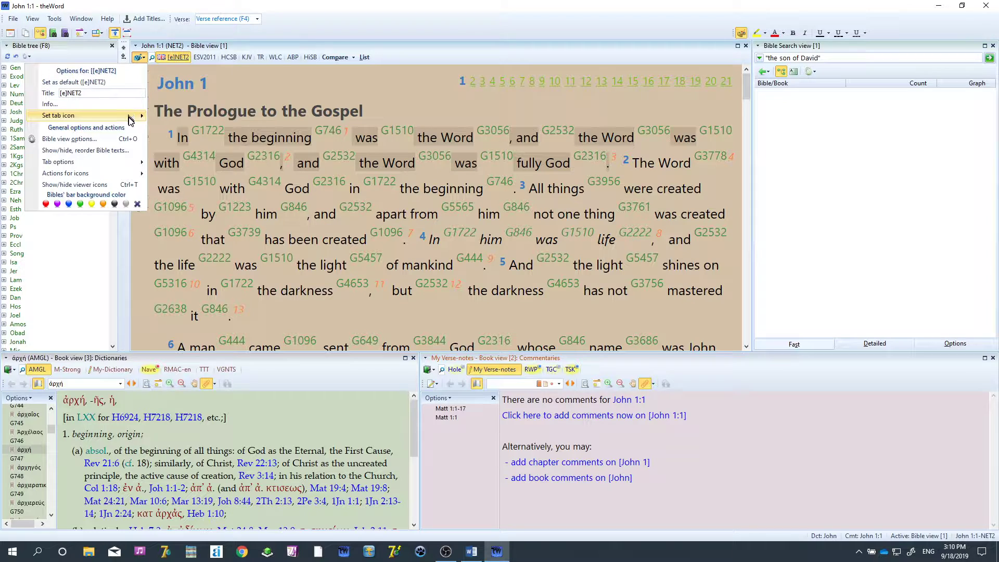
pyautogui.click(189, 129)
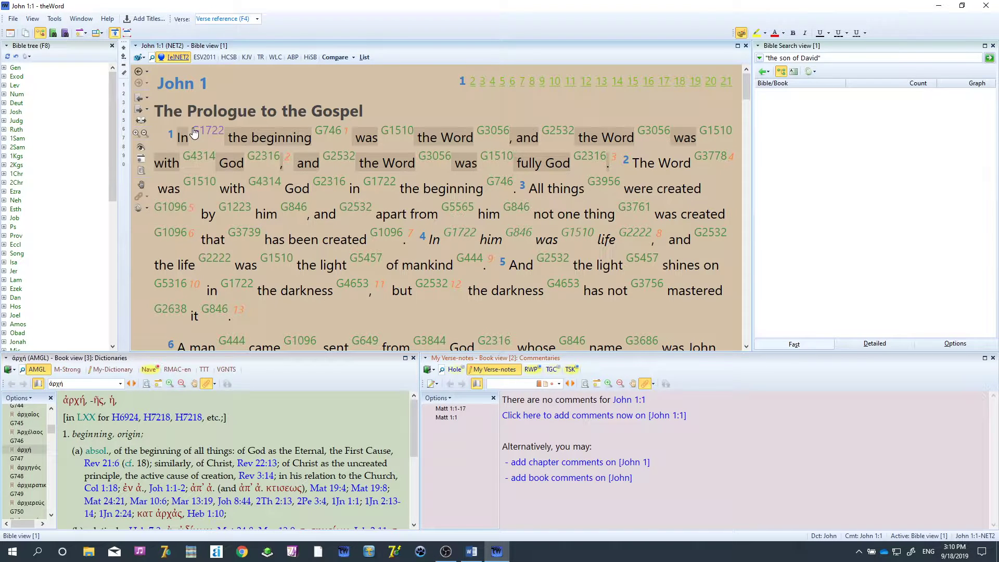
# Review the order and visibility list of the Bible texts in the preferences and close it.
pyautogui.click(139, 59)
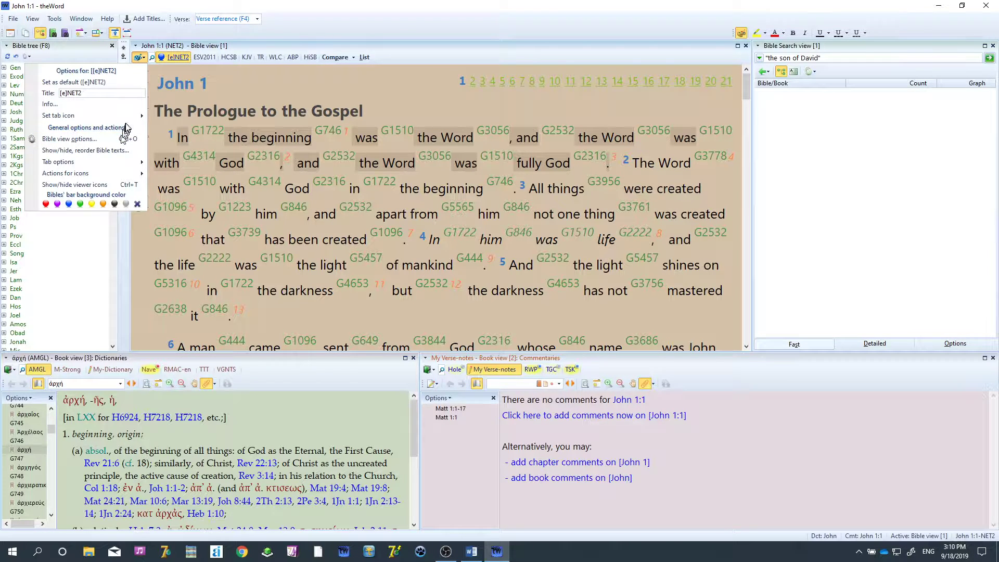
pyautogui.moveTo(126, 117)
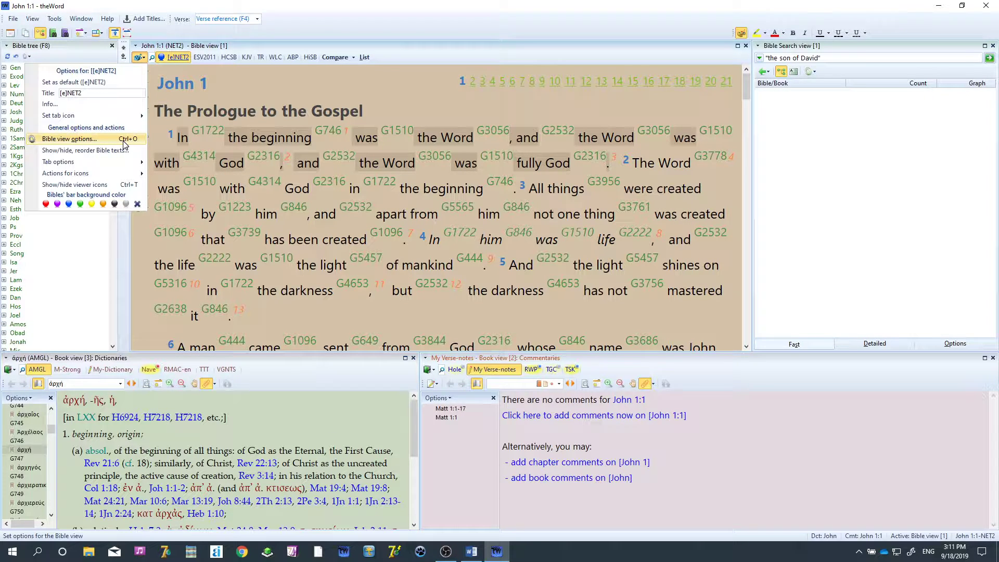
pyautogui.click(113, 154)
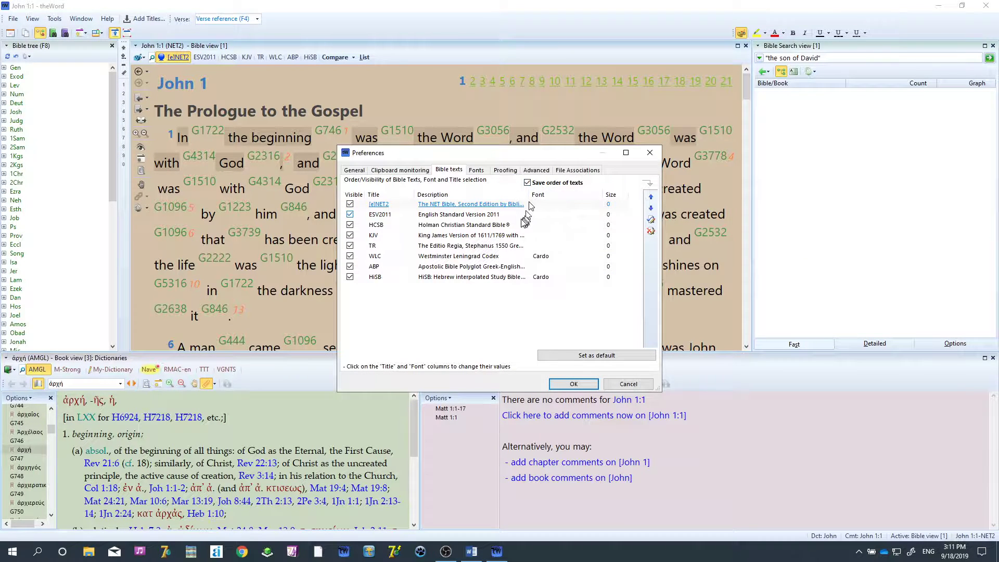
pyautogui.click(573, 383)
# Turn off the display of Bible tabs in multiple rows.
pyautogui.click(139, 56)
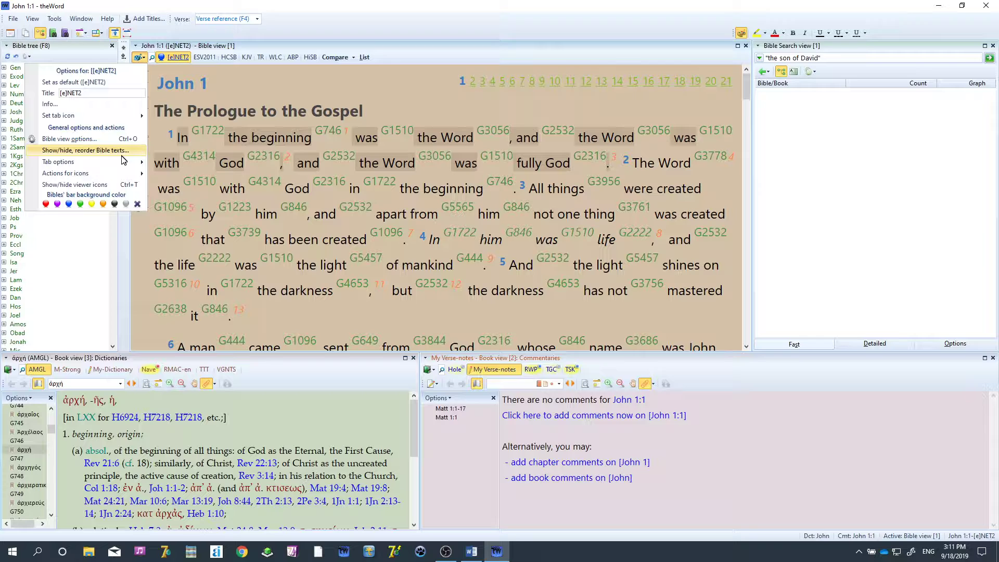
pyautogui.moveTo(115, 165)
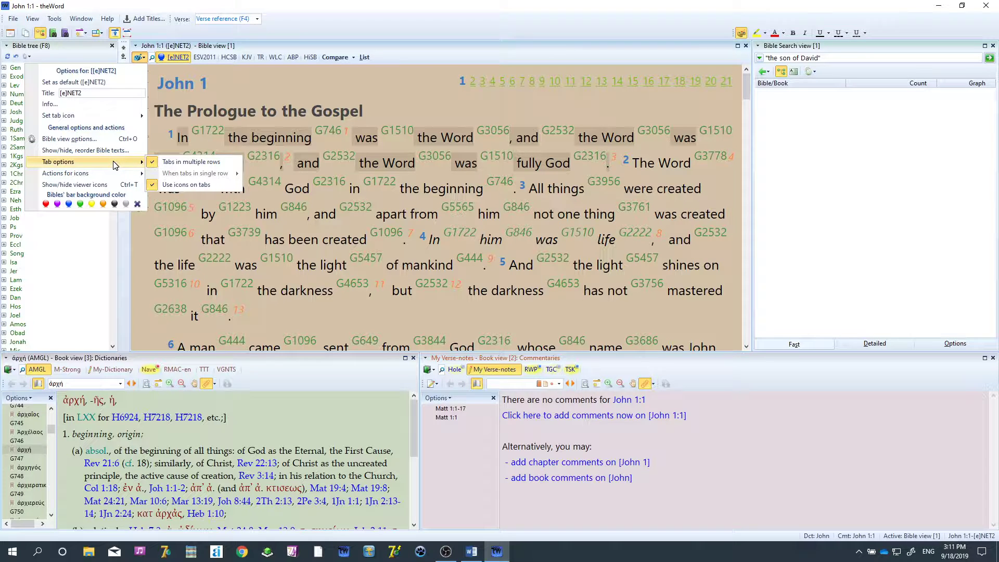
pyautogui.click(167, 162)
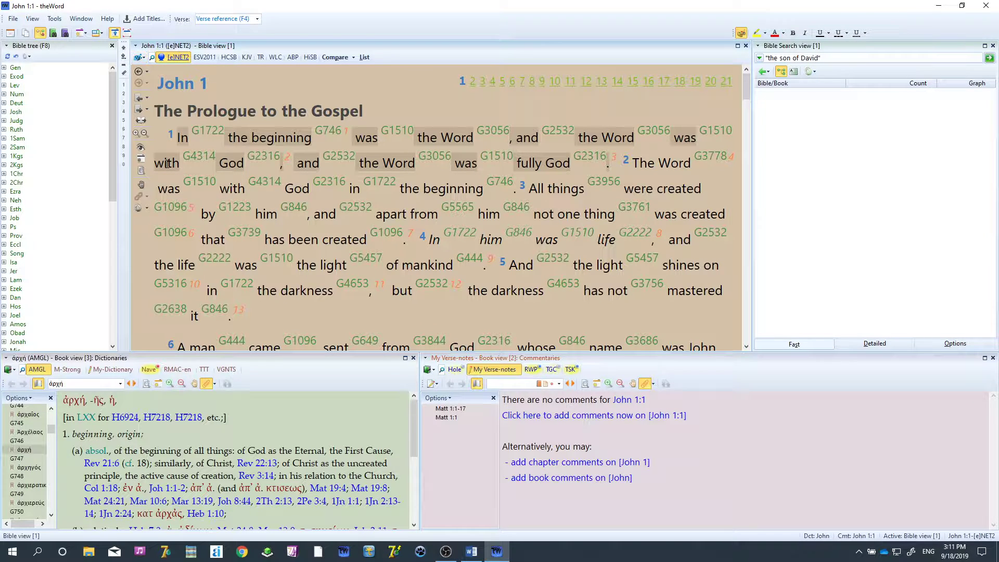
# Turn the display of Bible tabs in multiple rows back on.
pyautogui.click(139, 56)
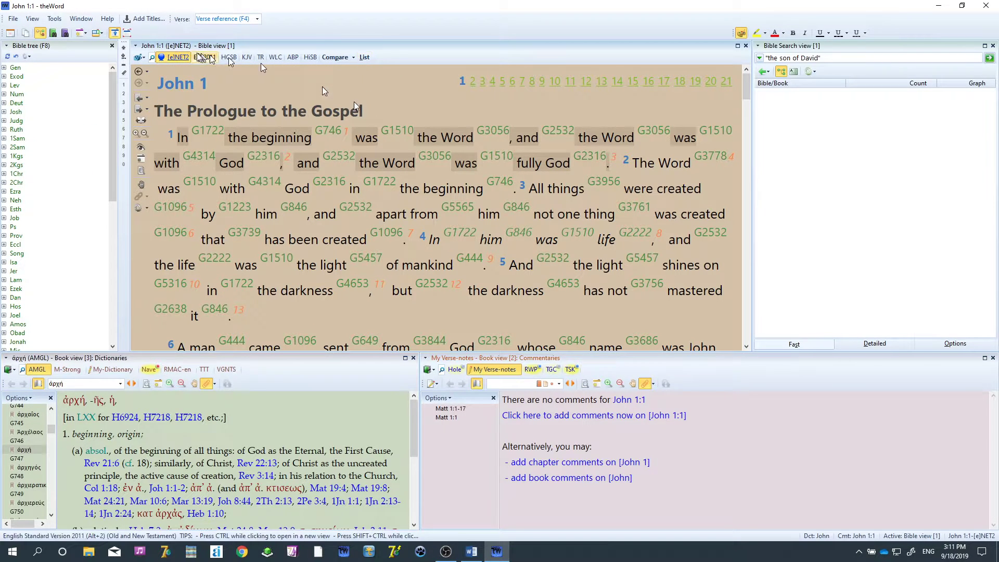
pyautogui.click(142, 56)
pyautogui.click(142, 56)
pyautogui.click(142, 56)
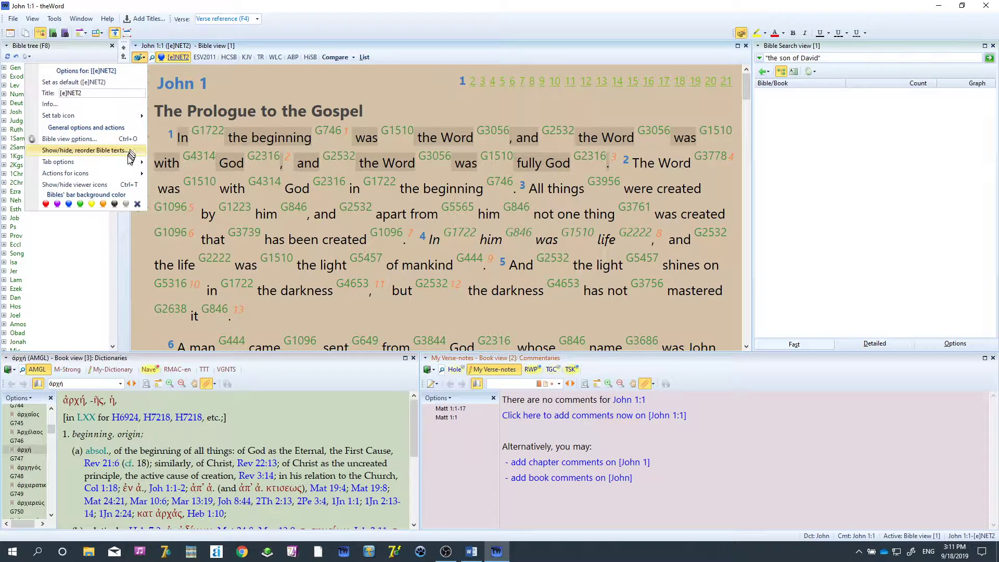
pyautogui.moveTo(125, 162)
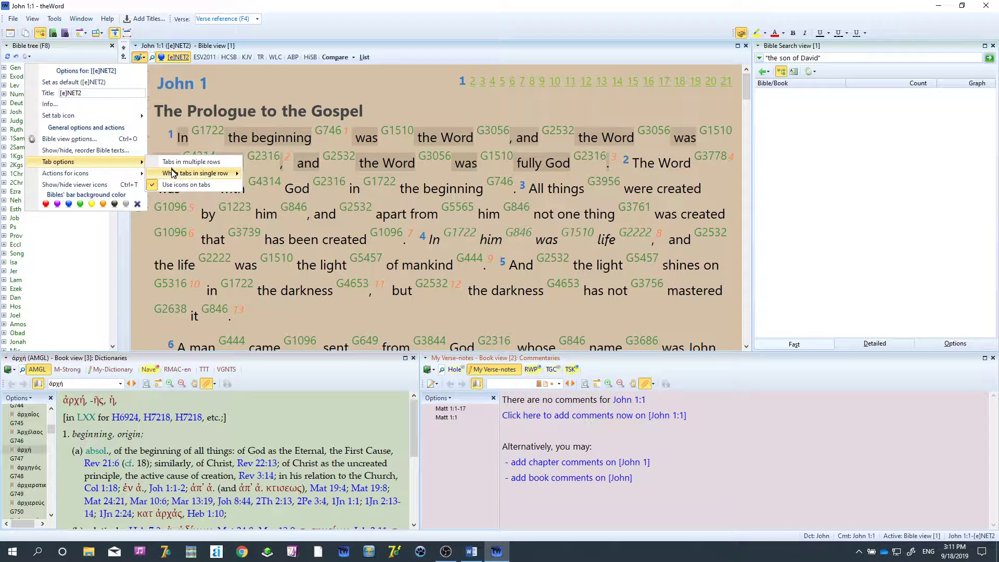
pyautogui.moveTo(180, 173)
pyautogui.click(198, 162)
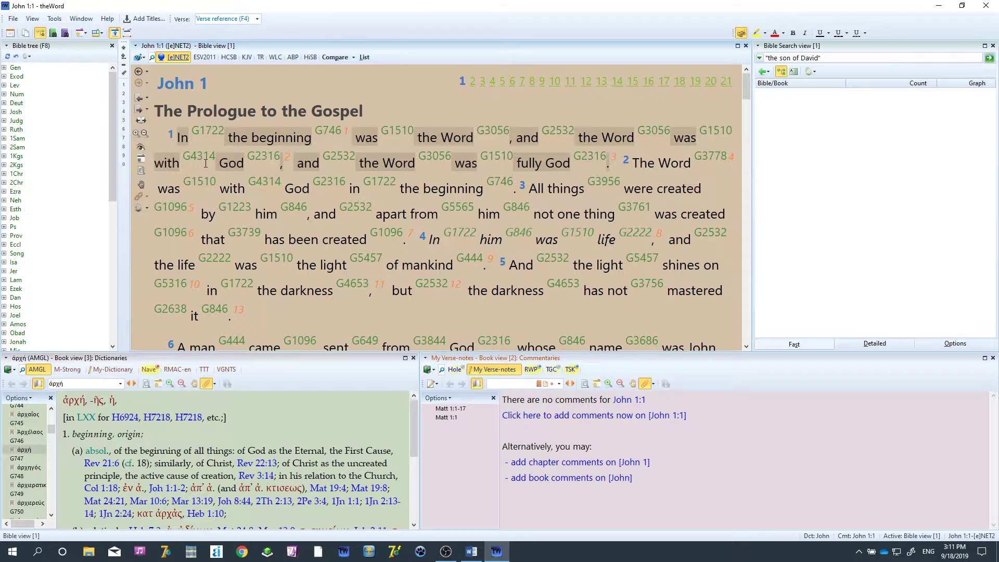
# Auto-assign flag icons to all Bible tabs, replacing their existing icons.
pyautogui.click(139, 57)
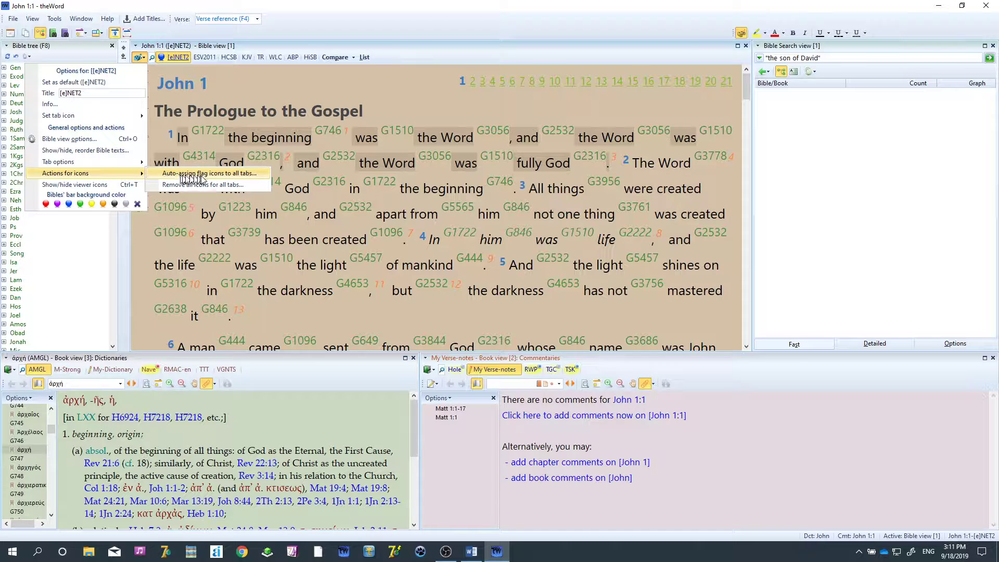
pyautogui.click(198, 174)
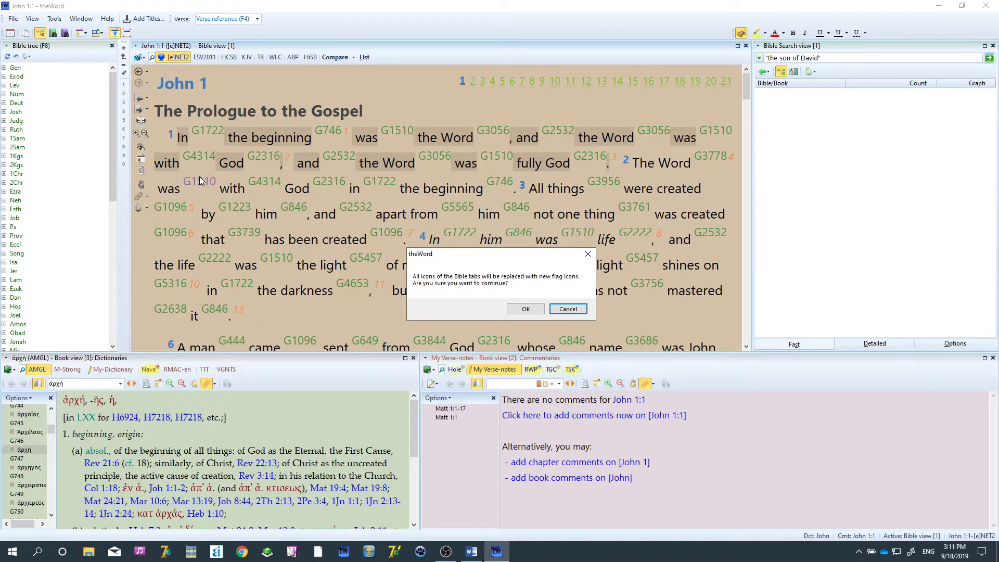
pyautogui.click(528, 310)
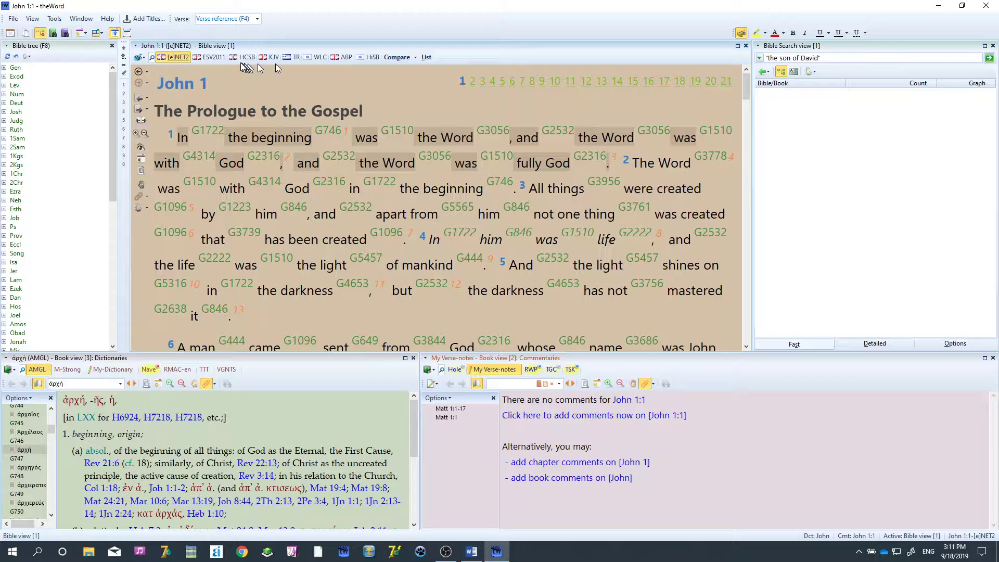
# Hide the viewer icons beside the Bible text.
pyautogui.click(139, 59)
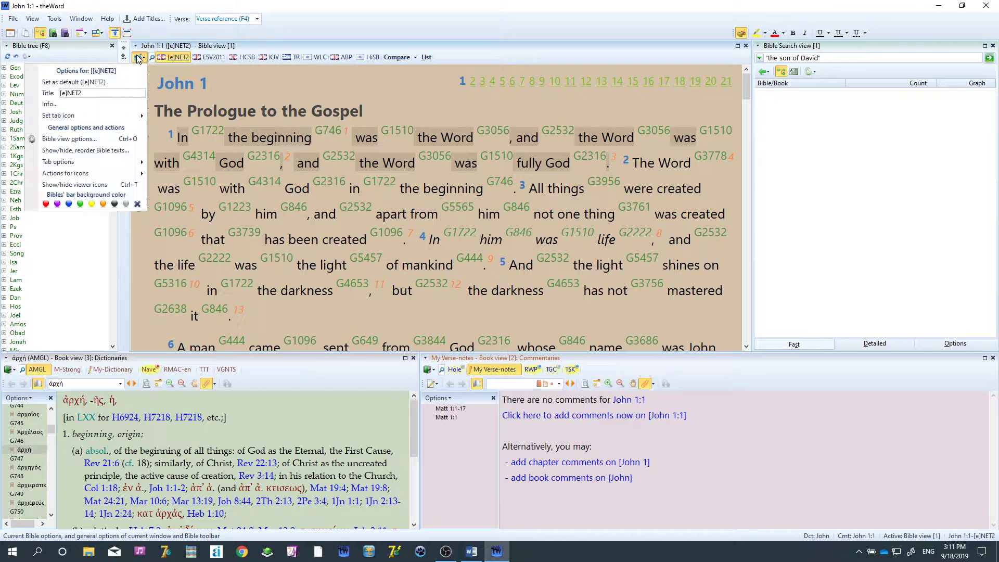
pyautogui.moveTo(108, 166)
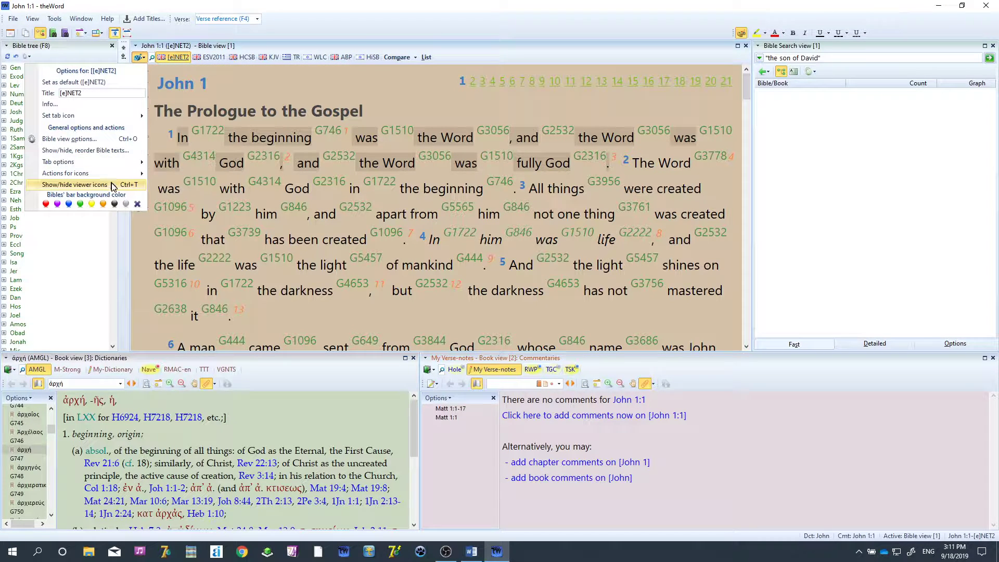
pyautogui.click(116, 185)
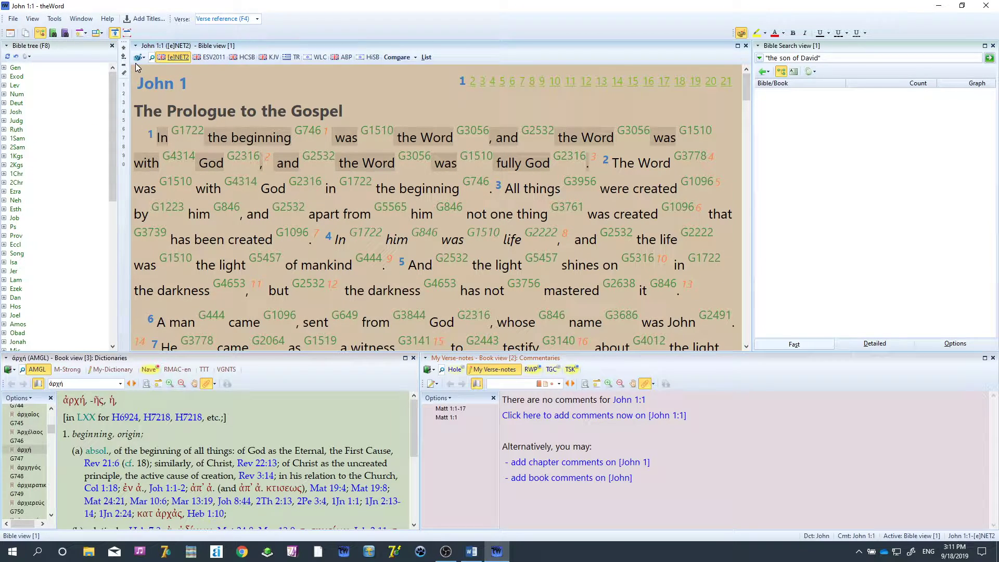
# Show the viewer icons beside the Bible text again.
pyautogui.click(139, 59)
pyautogui.click(117, 182)
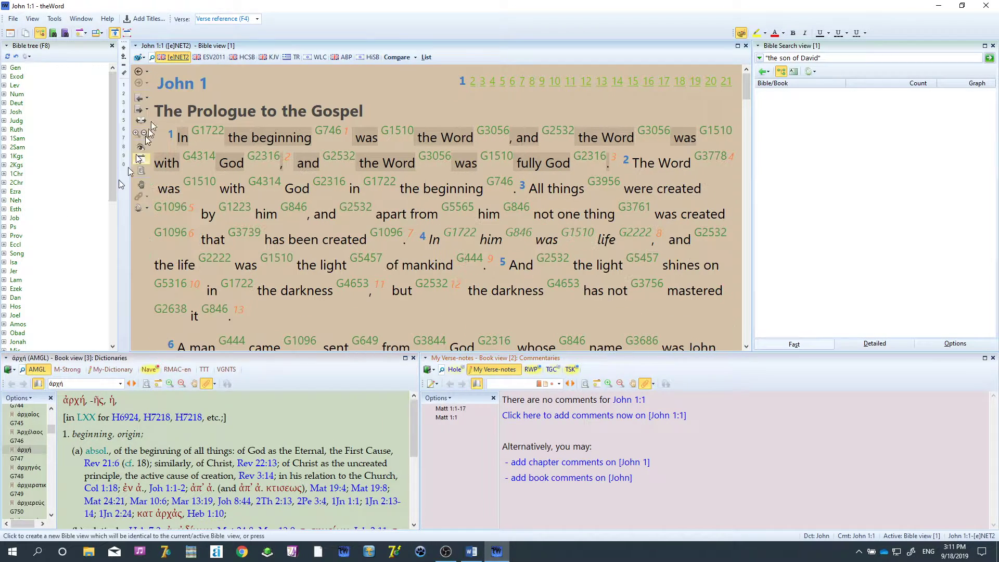
# Try black and green as the background color of the Bibles' bar.
pyautogui.click(142, 59)
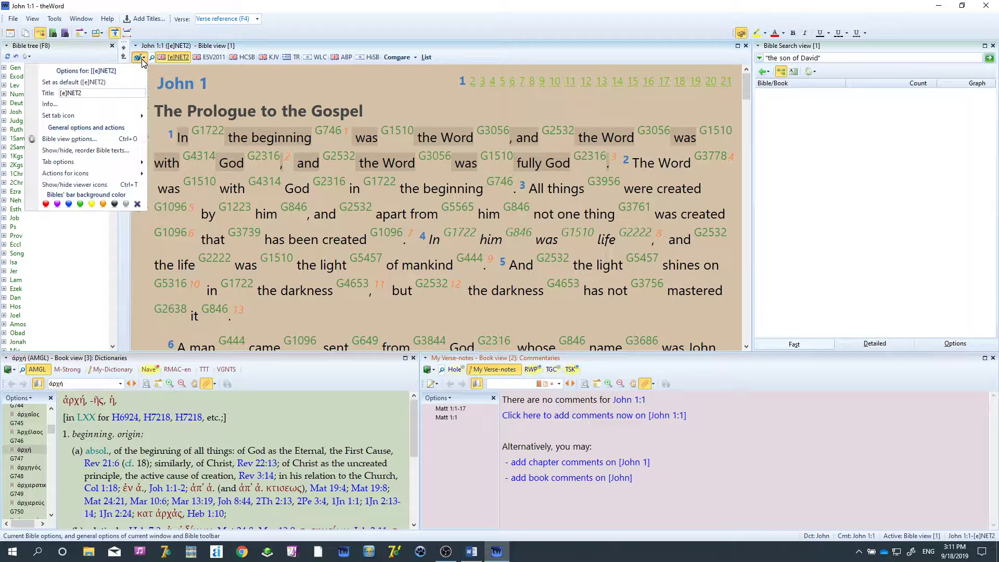
pyautogui.click(115, 204)
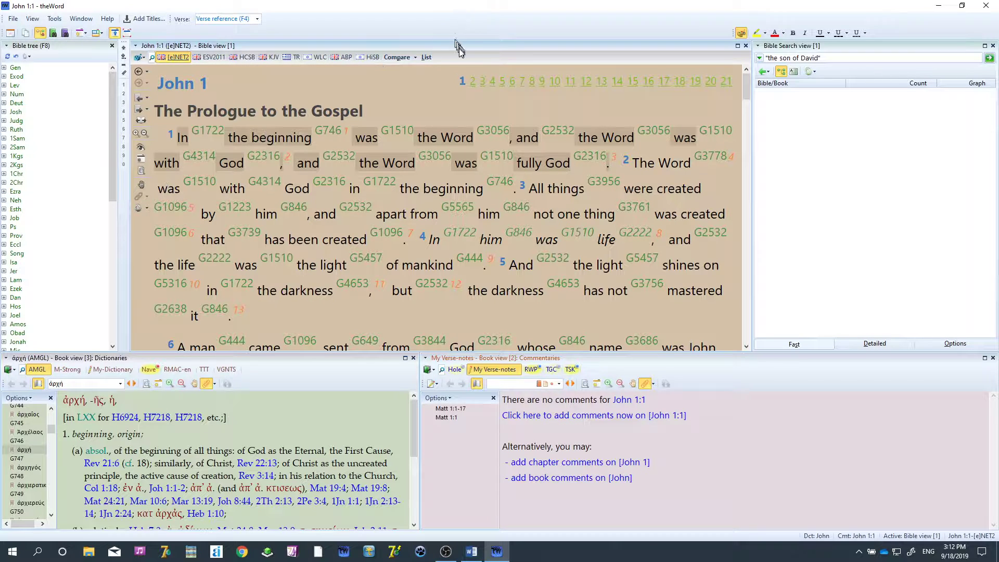
pyautogui.click(138, 57)
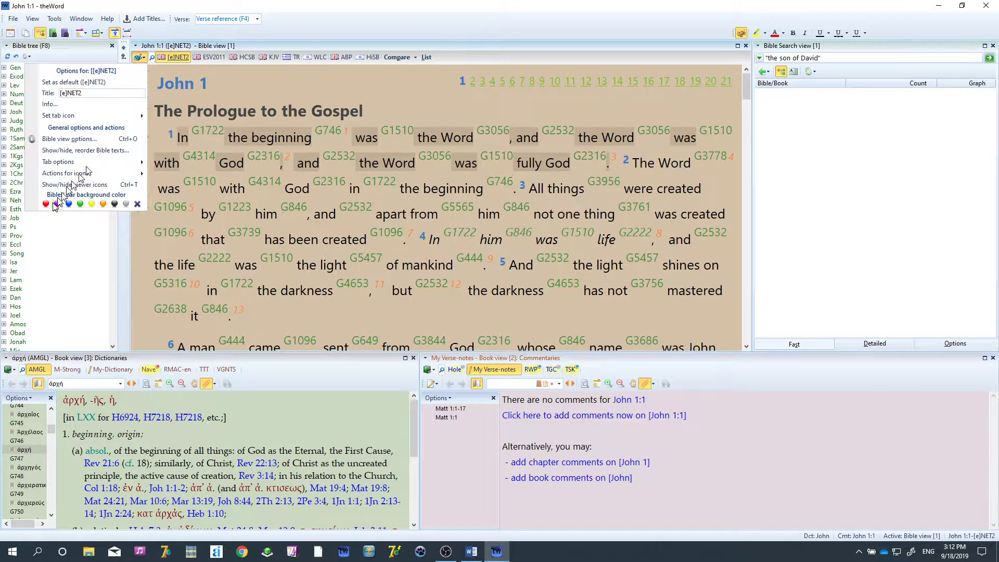
pyautogui.click(80, 204)
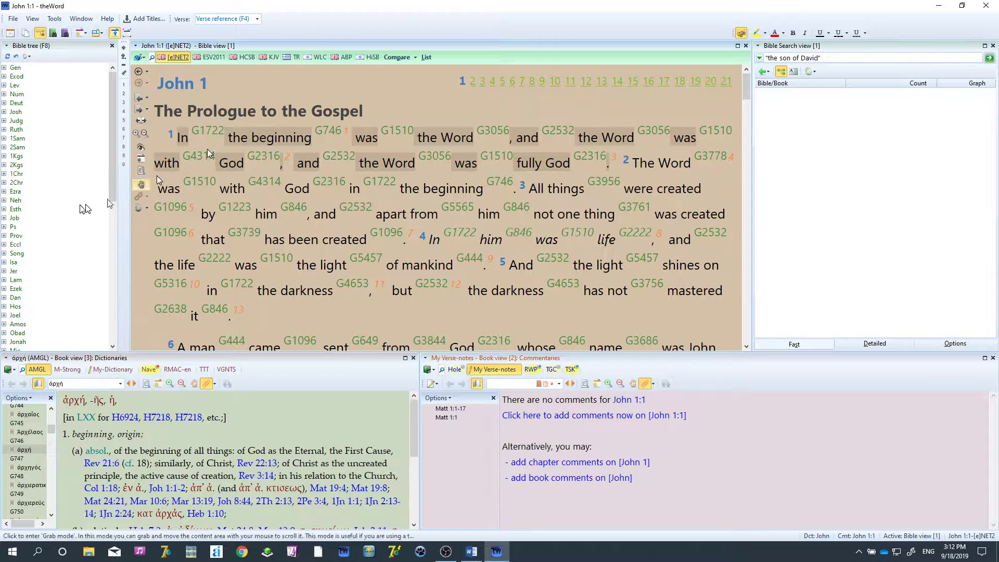
# Set the background color of the Bibles' bar to blue.
pyautogui.click(139, 58)
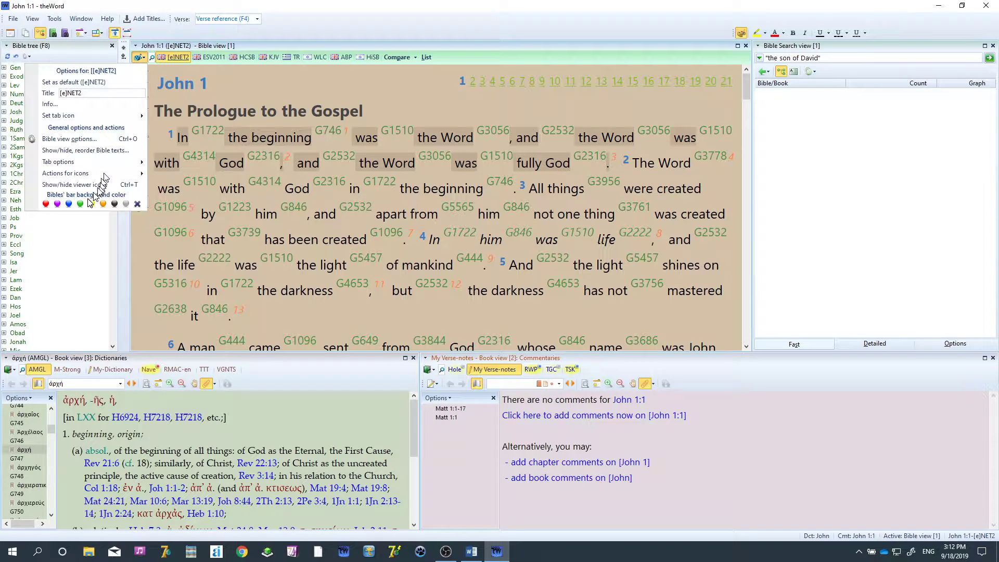
pyautogui.click(68, 204)
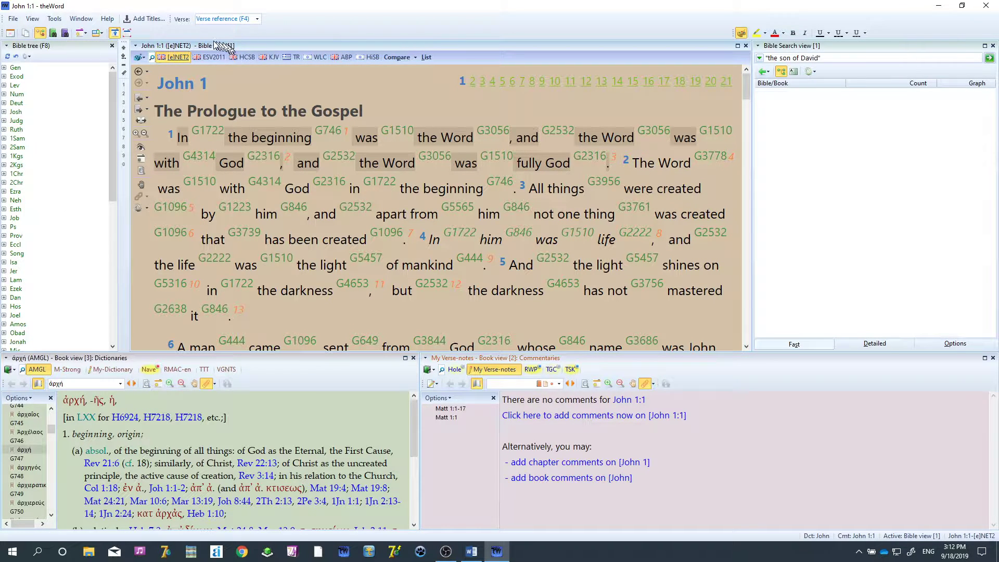
# Open the Bible view options beside the text and apply dark blue as the default font color.
pyautogui.click(139, 58)
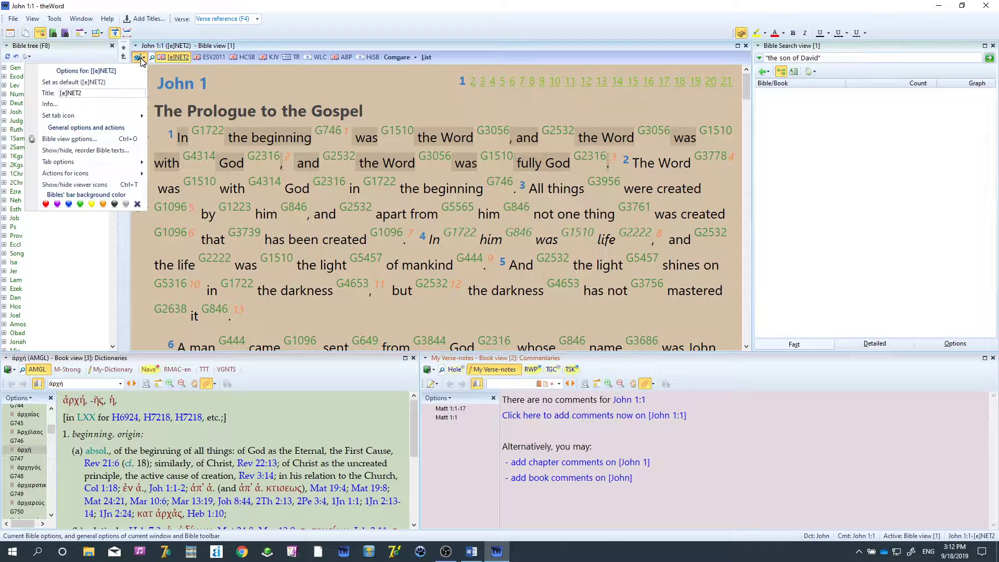
pyautogui.click(97, 140)
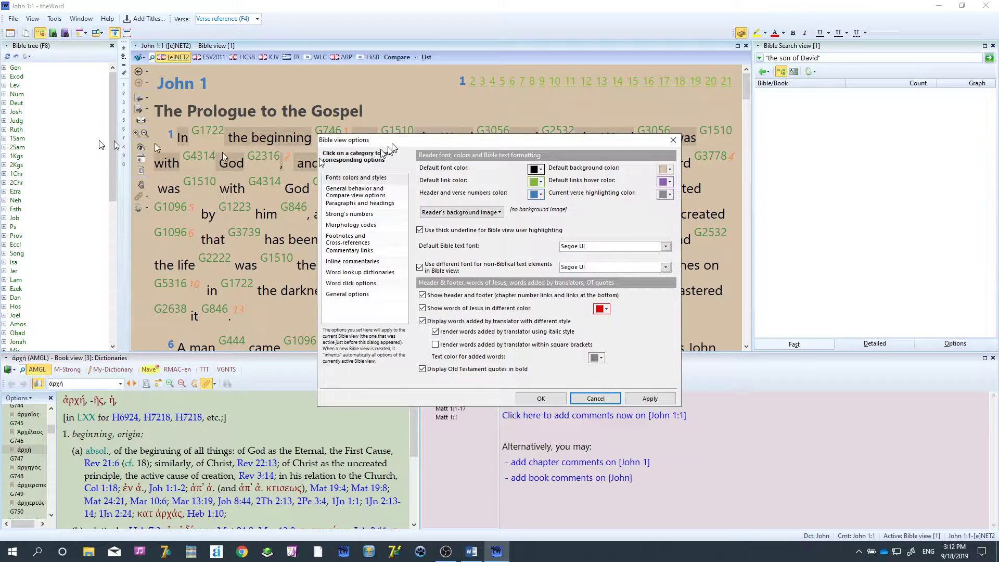
pyautogui.moveTo(411, 144); pyautogui.dragTo(701, 118)
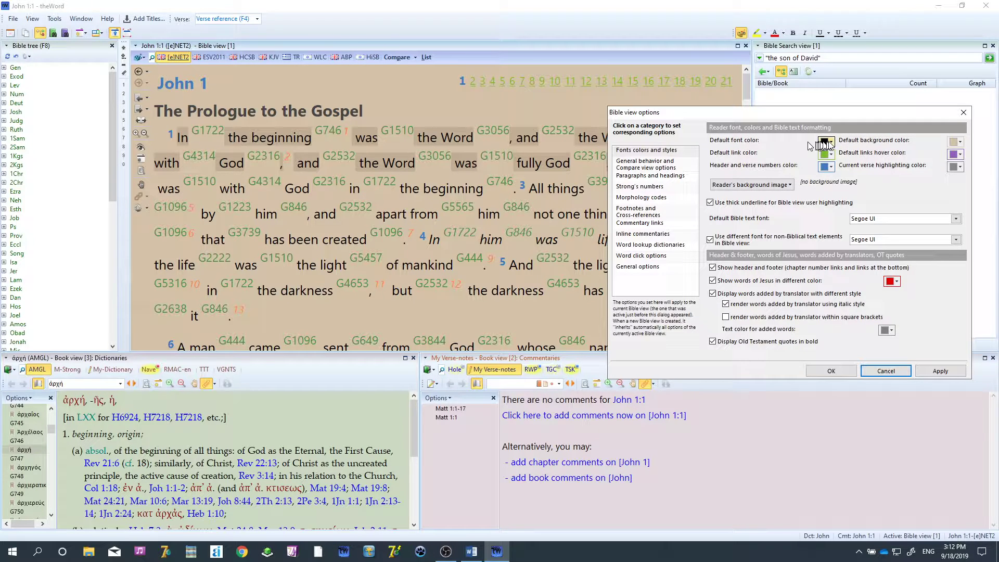
pyautogui.click(831, 141)
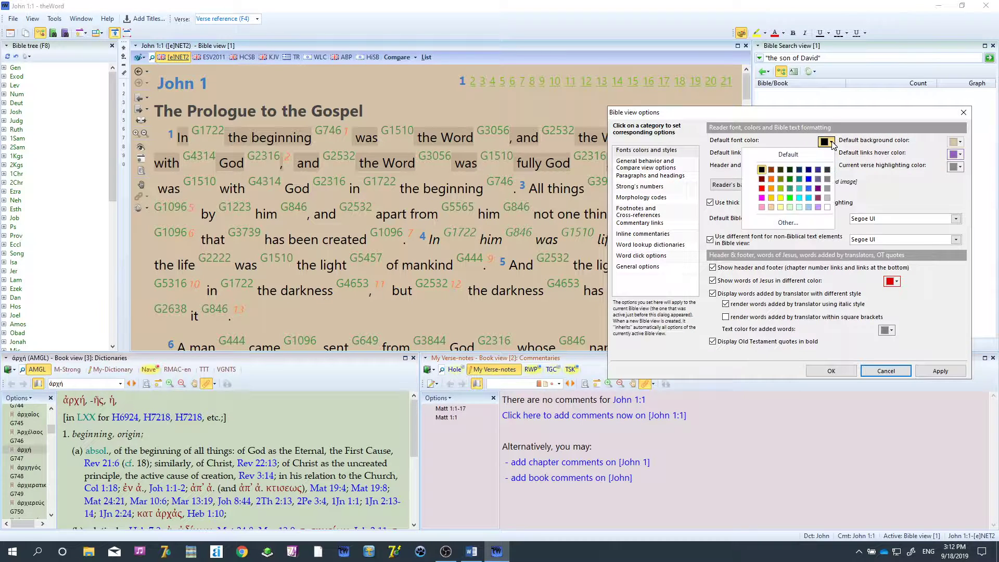
pyautogui.click(808, 170)
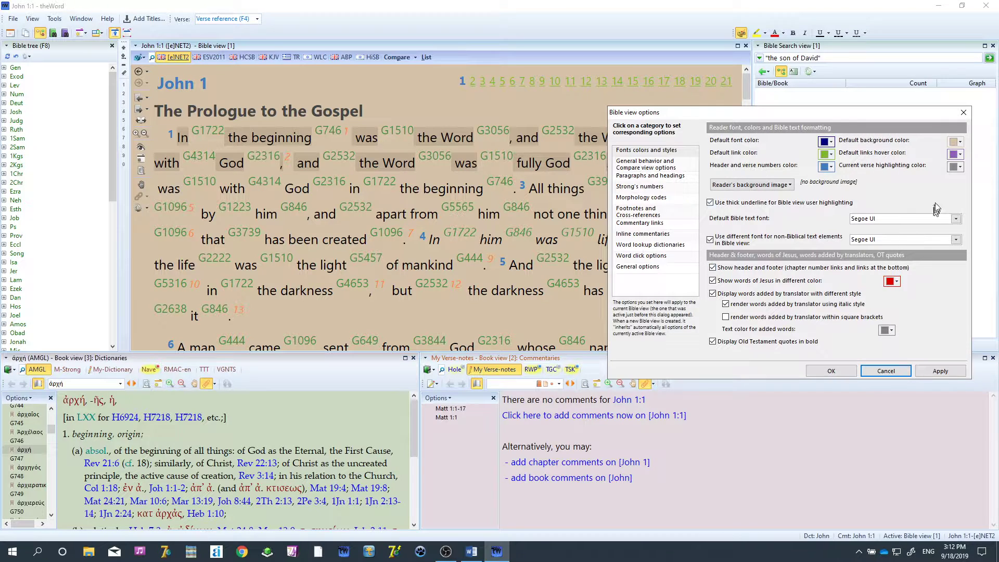
pyautogui.click(938, 376)
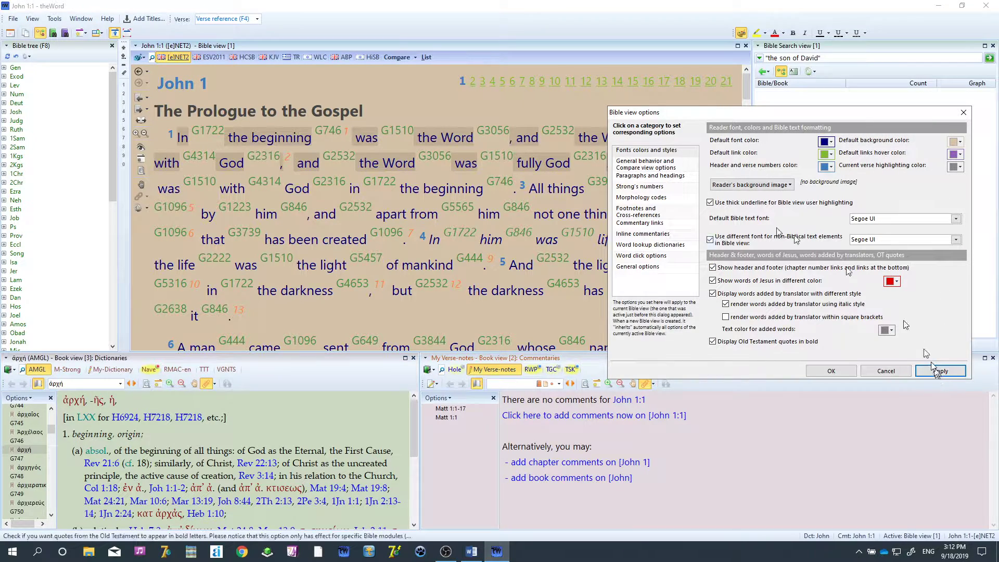
# Set the default link color of the Bible view to bright blue and apply it.
pyautogui.click(829, 155)
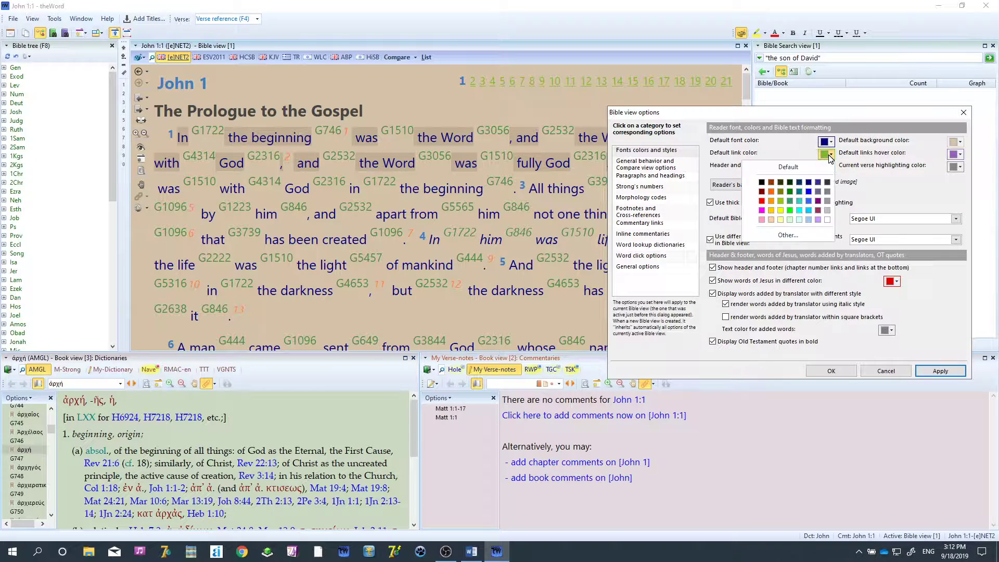
pyautogui.click(810, 192)
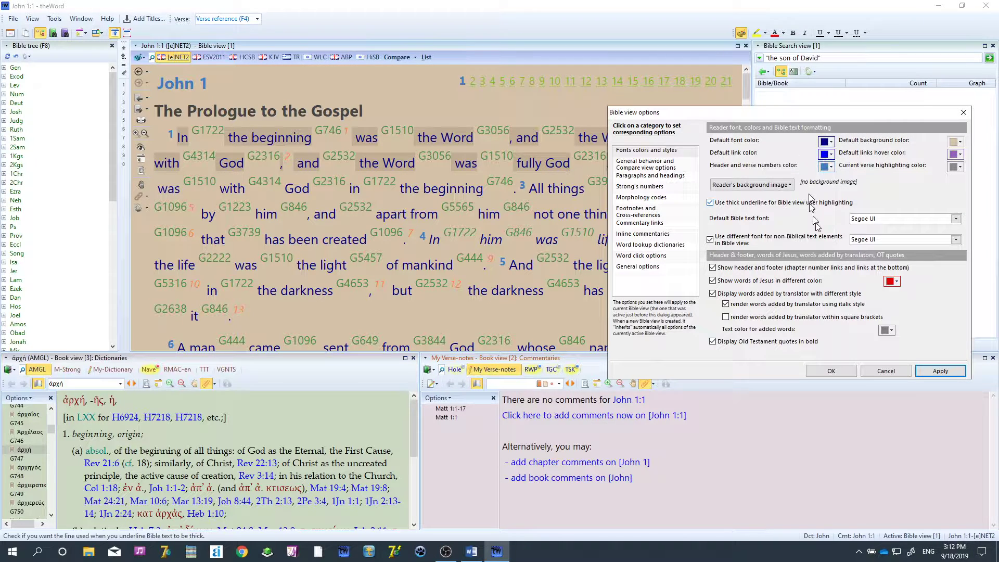
pyautogui.click(944, 374)
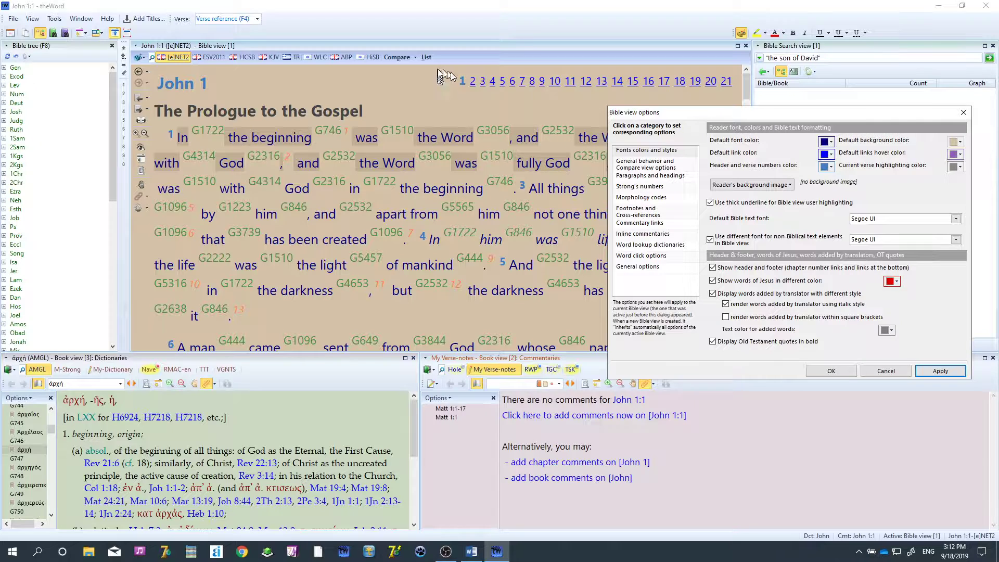
# Set the header and verse numbers color to brown and apply it.
pyautogui.click(828, 168)
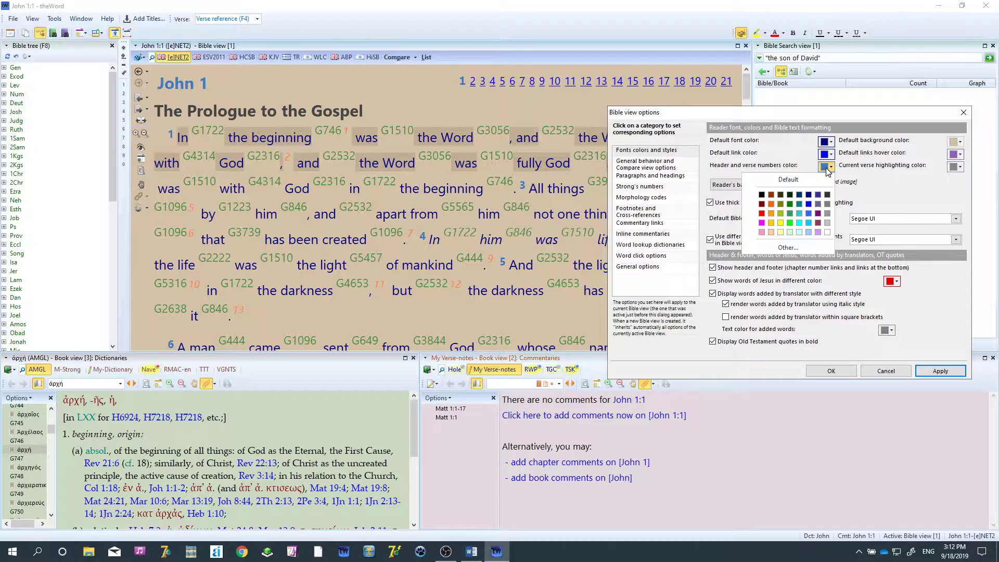
pyautogui.click(771, 195)
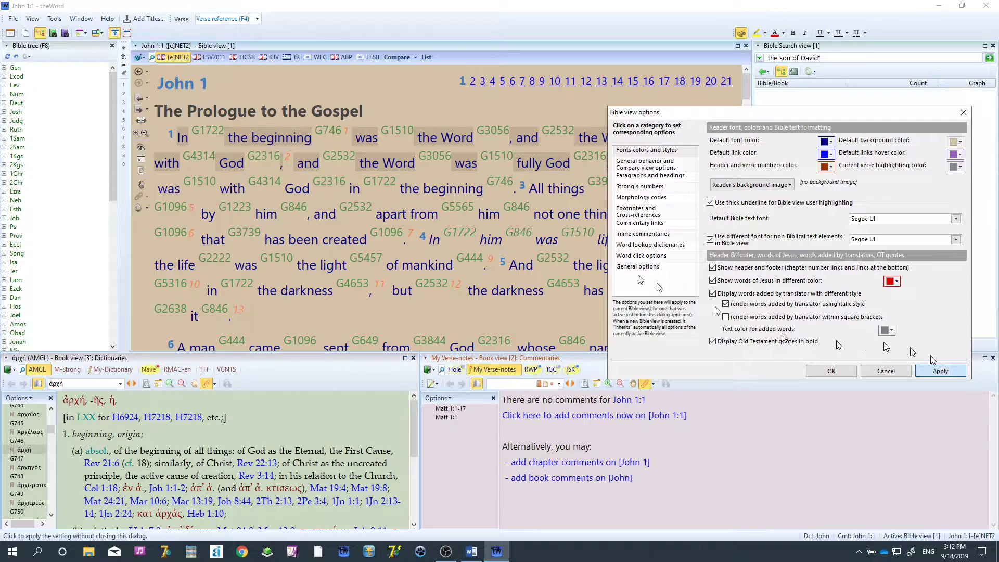
pyautogui.click(940, 370)
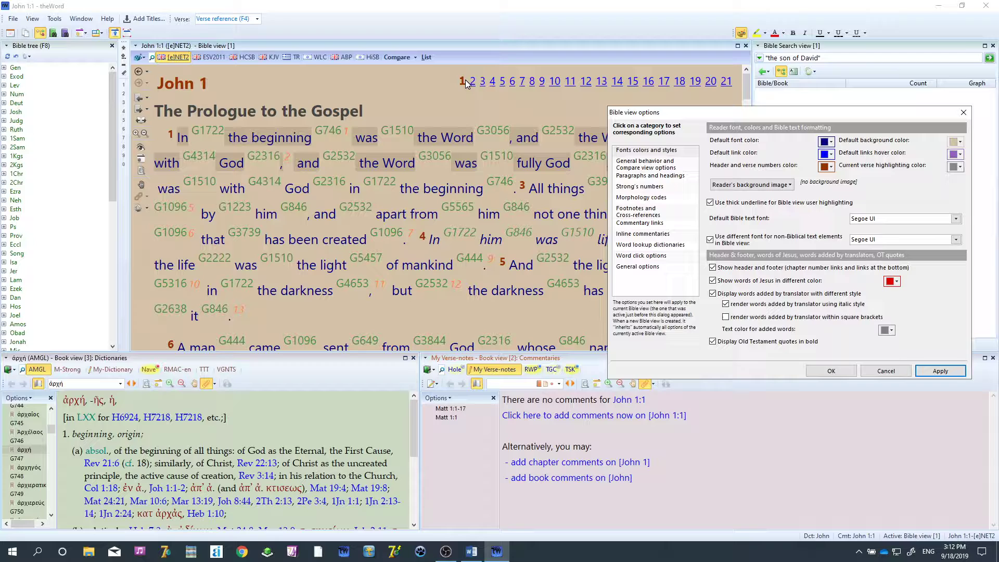
# Apply a custom muted green default background color with red 189, green 201 and blue 180.
pyautogui.click(960, 142)
pyautogui.click(916, 223)
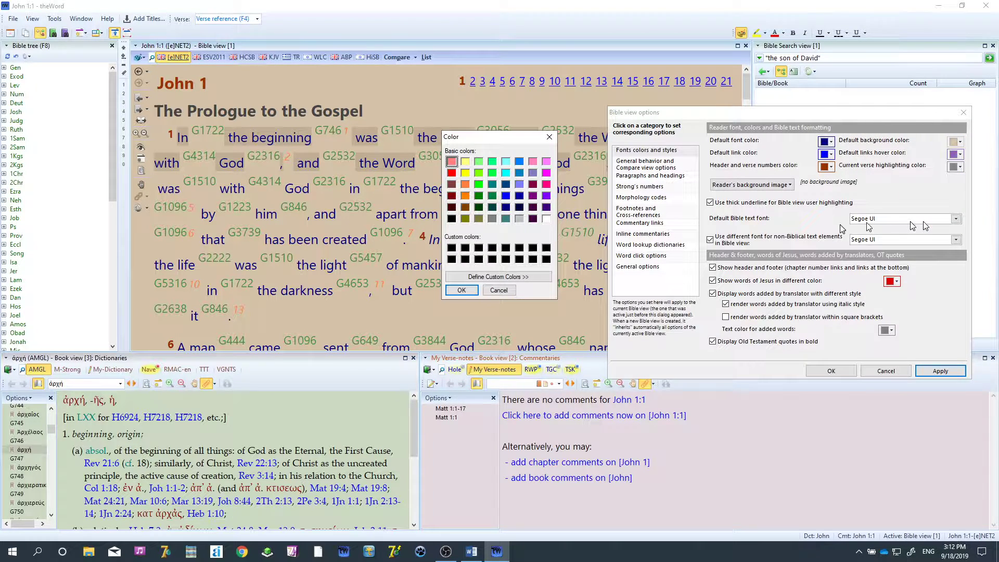
pyautogui.click(503, 276)
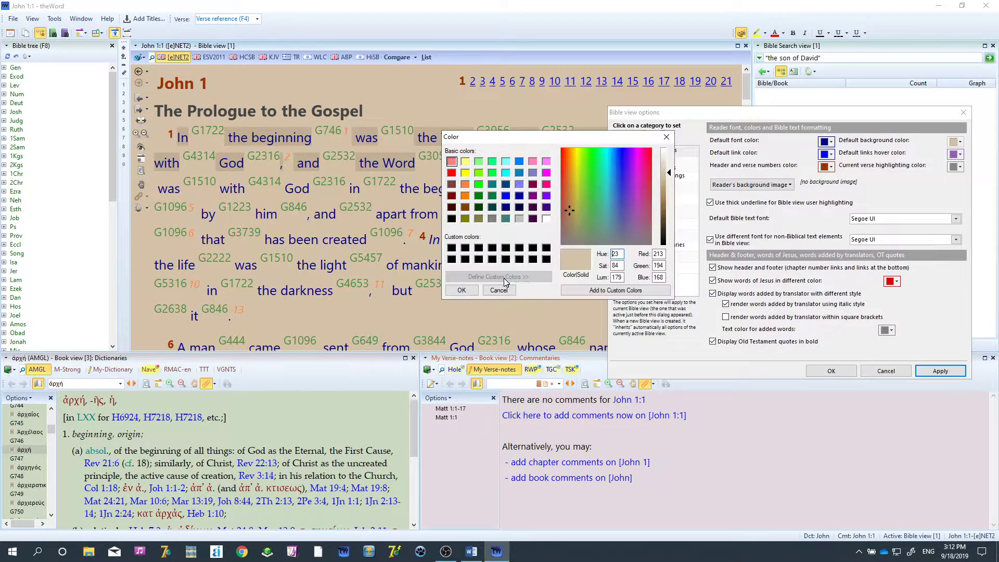
pyautogui.click(585, 230)
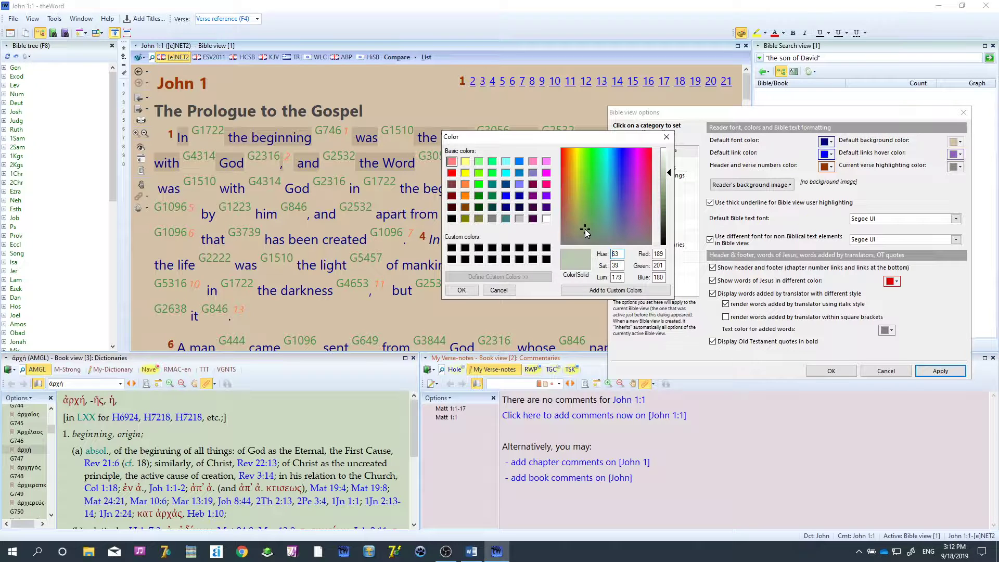
pyautogui.click(466, 294)
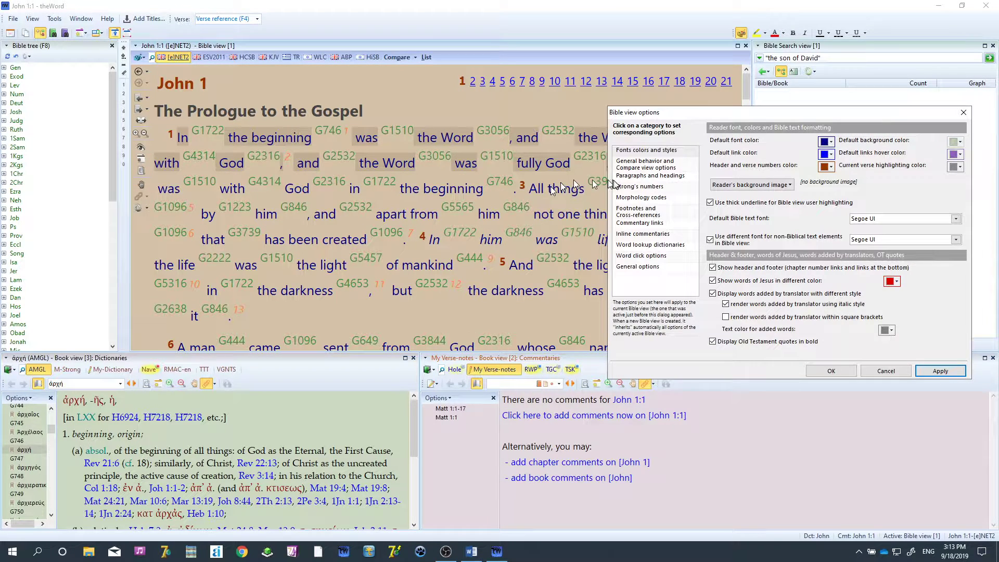
pyautogui.click(940, 369)
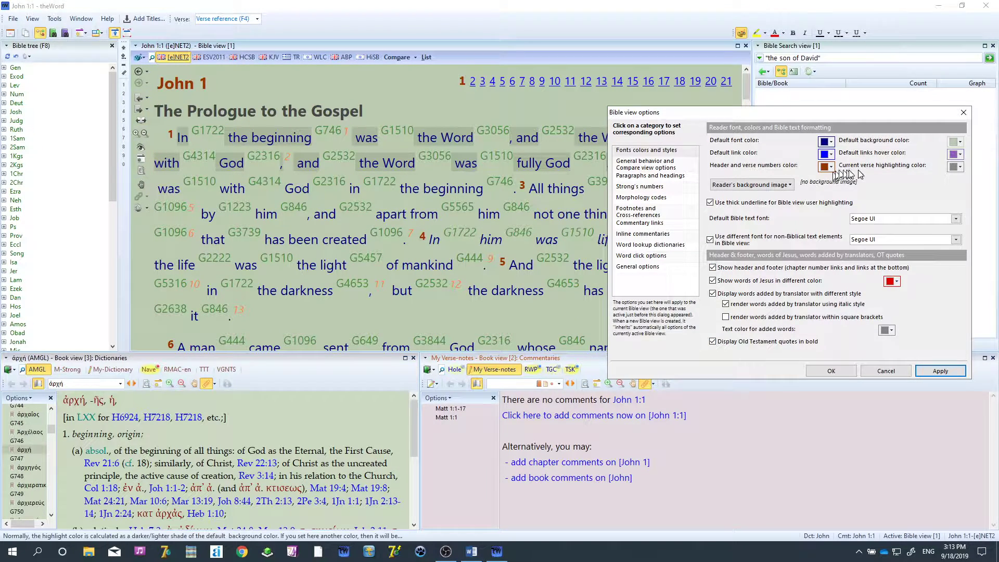
# Set the default links hover color to red and apply it.
pyautogui.click(959, 154)
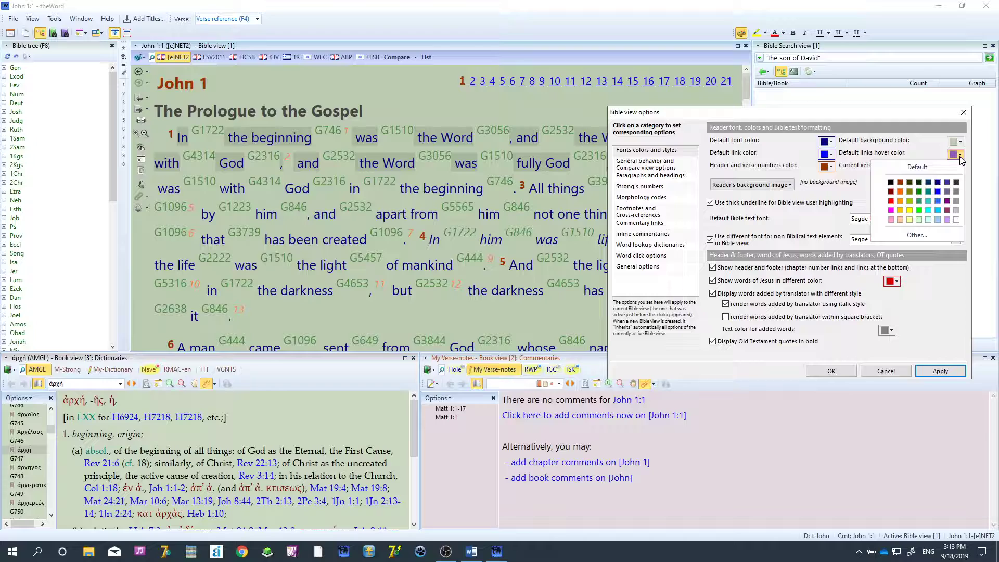
pyautogui.click(891, 201)
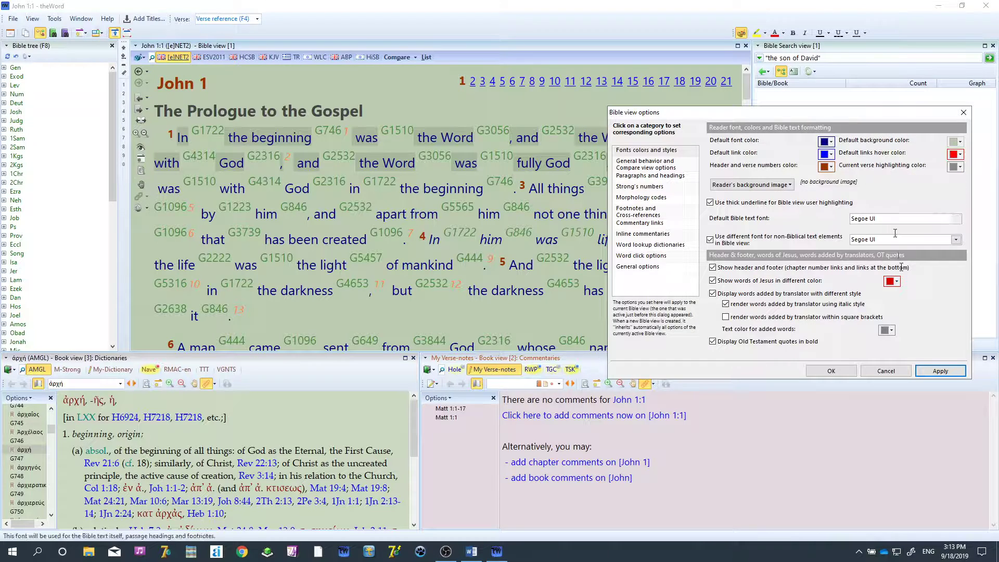
pyautogui.click(940, 370)
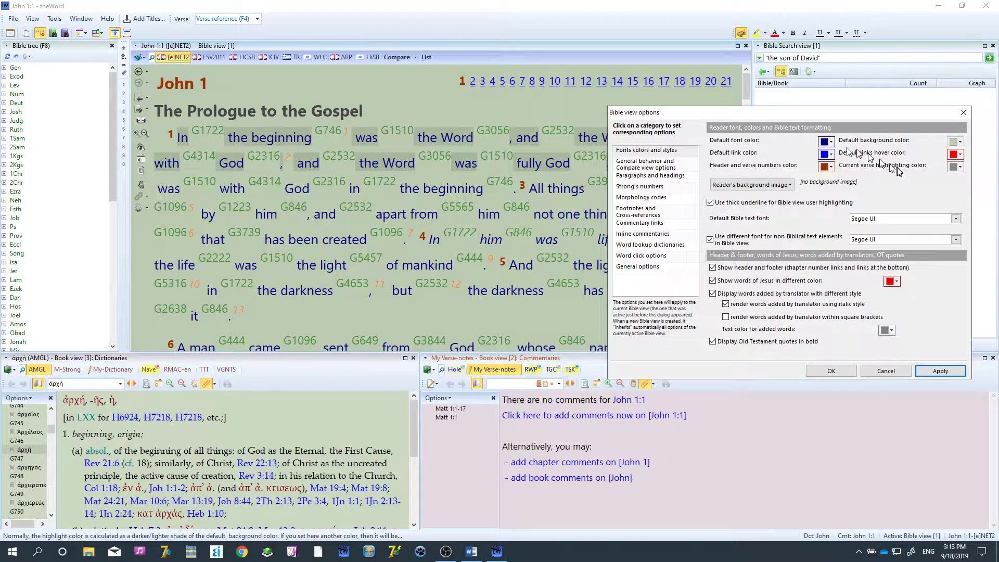
# Try yellow as the current verse highlighting color and apply it.
pyautogui.click(959, 168)
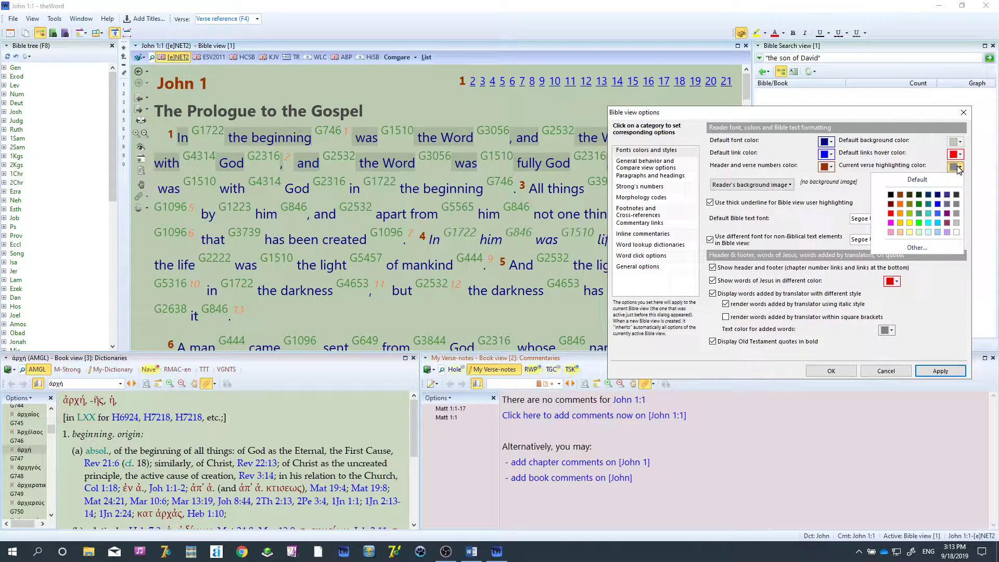
pyautogui.click(928, 219)
pyautogui.click(920, 376)
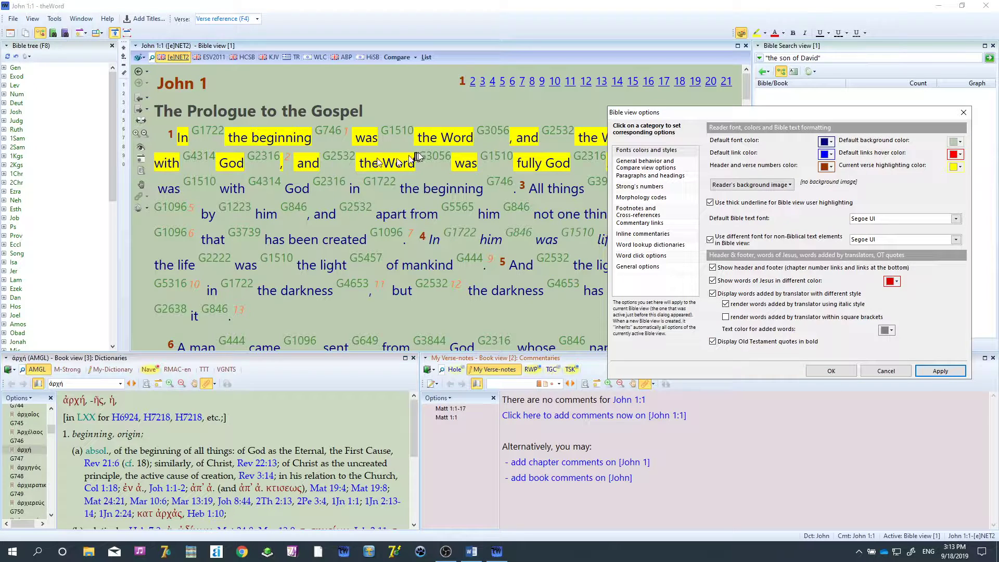
# Set the current verse highlighting color to light cyan and apply it.
pyautogui.click(959, 168)
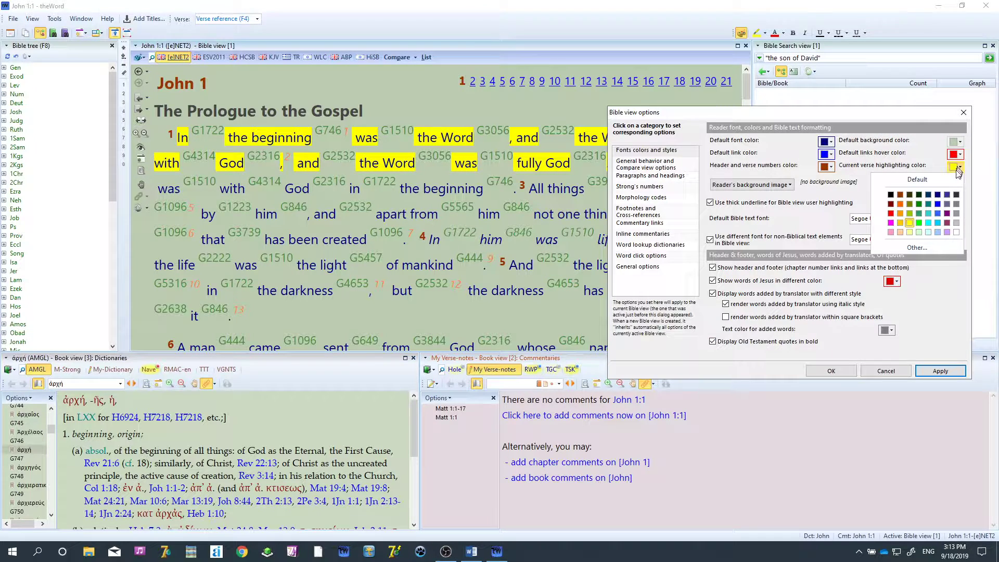
pyautogui.click(929, 233)
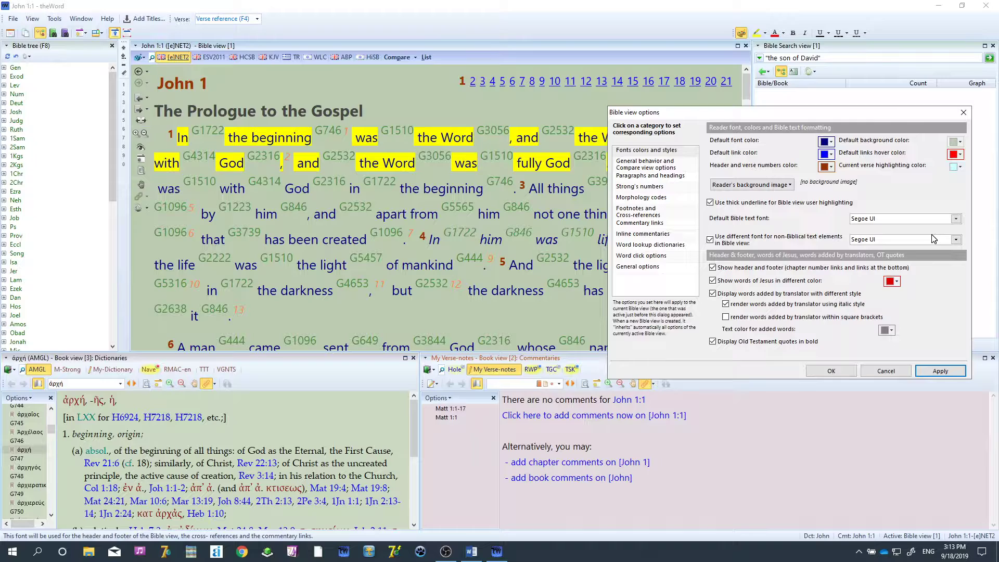
pyautogui.click(935, 368)
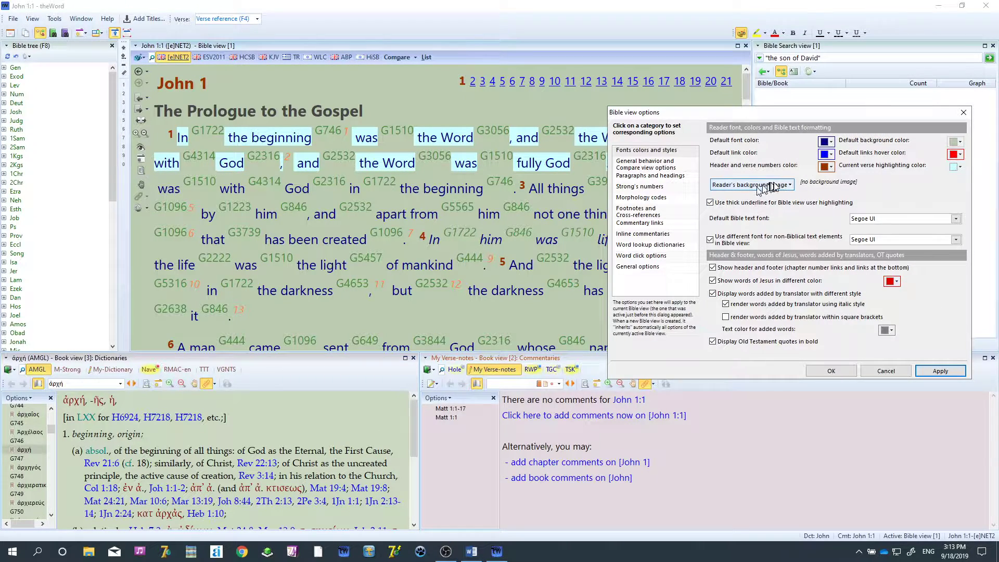
# Try Brushed-Metal.png from the Backgrounds folder as the reader's background image and apply it.
pyautogui.click(785, 185)
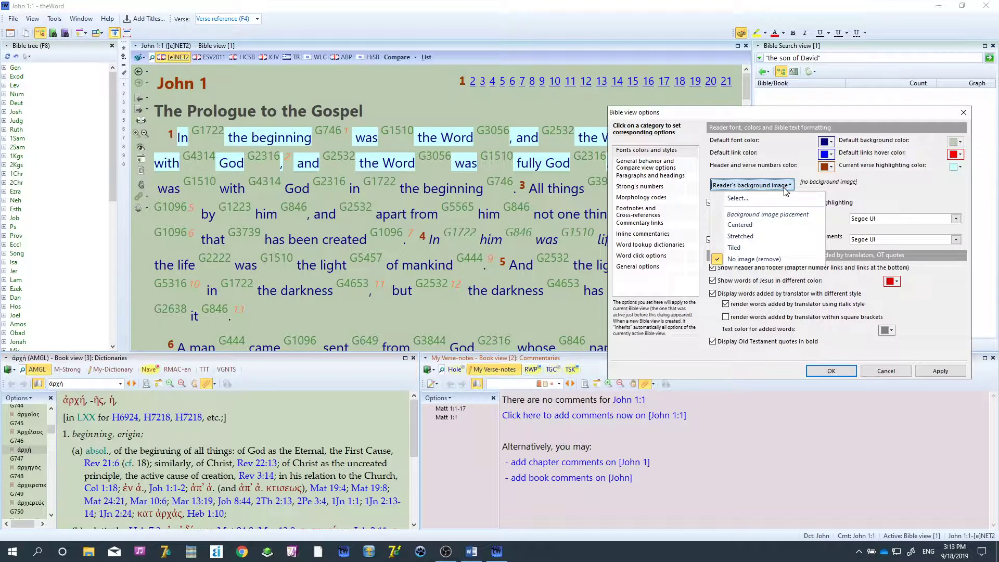
pyautogui.click(758, 200)
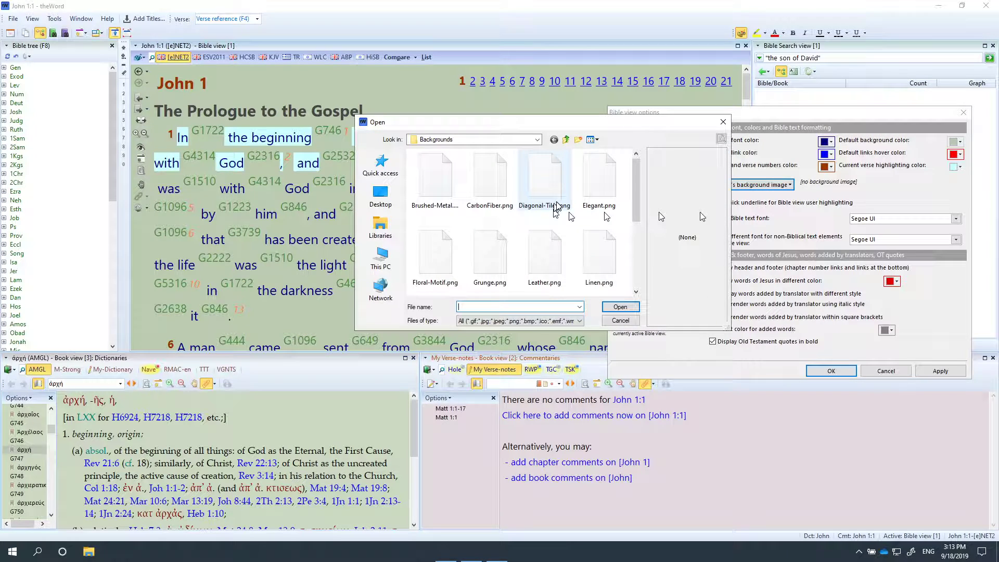
pyautogui.click(449, 191)
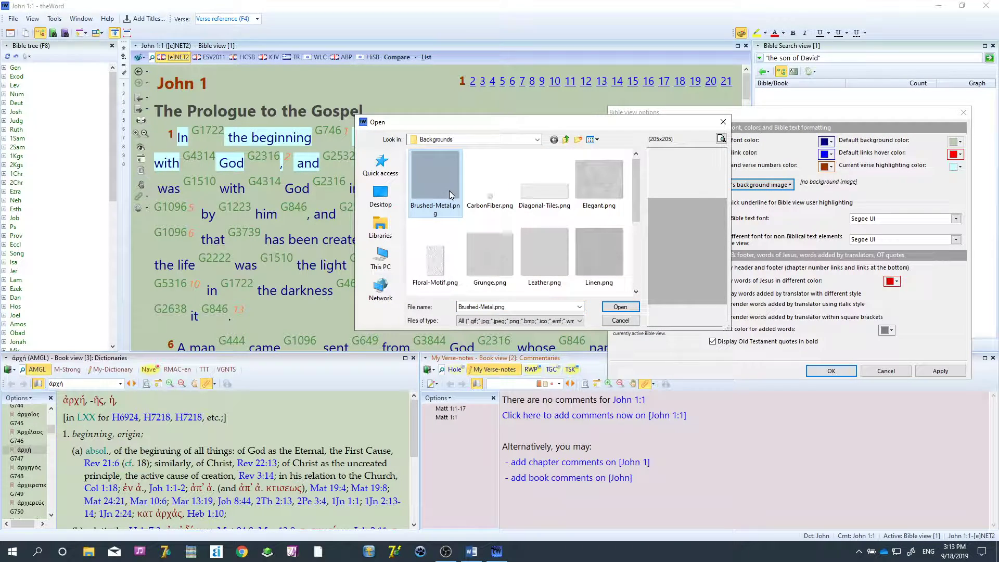
pyautogui.click(624, 308)
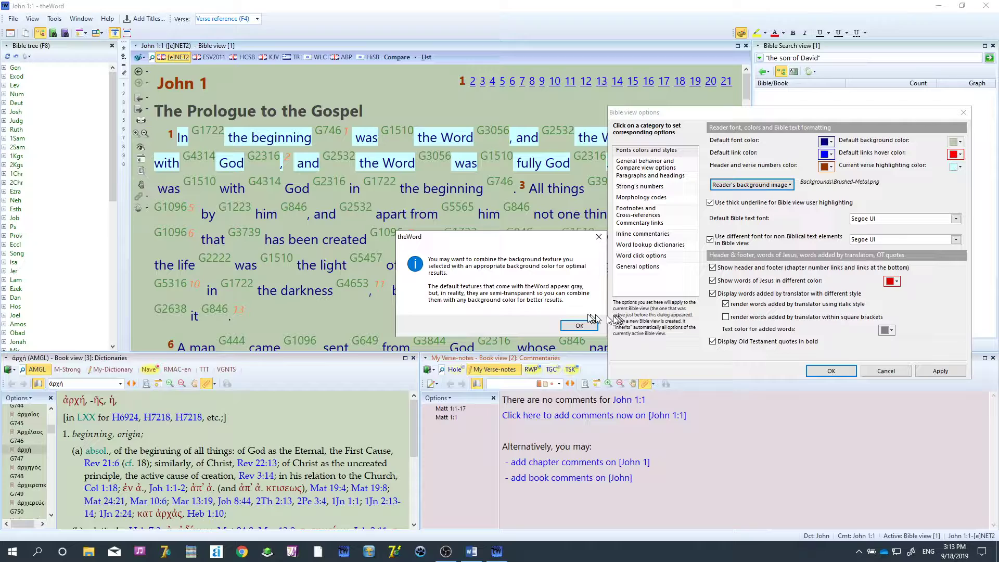
pyautogui.click(577, 325)
pyautogui.click(946, 373)
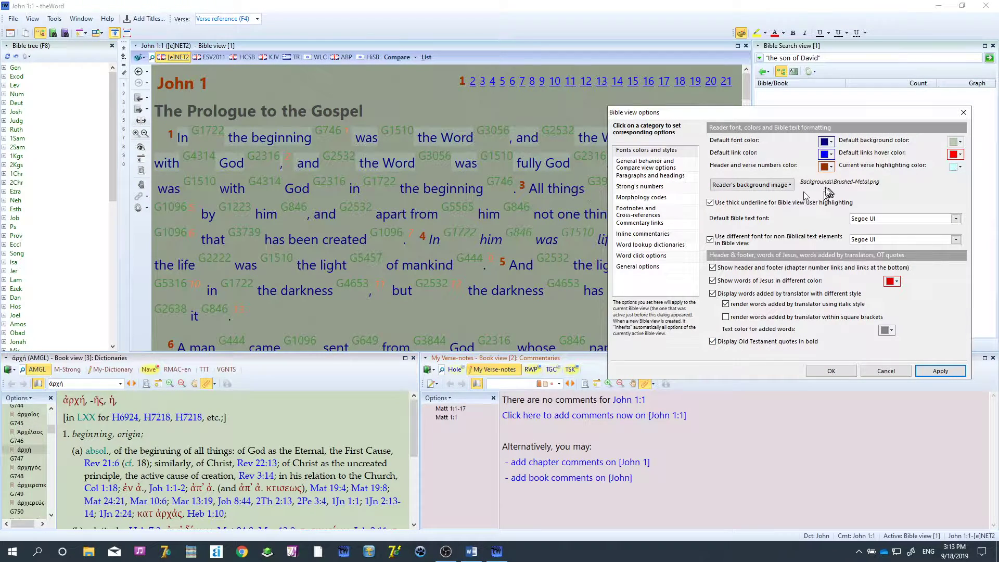
# Remove the reader's background image, apply the change and close the Bible view options.
pyautogui.click(775, 185)
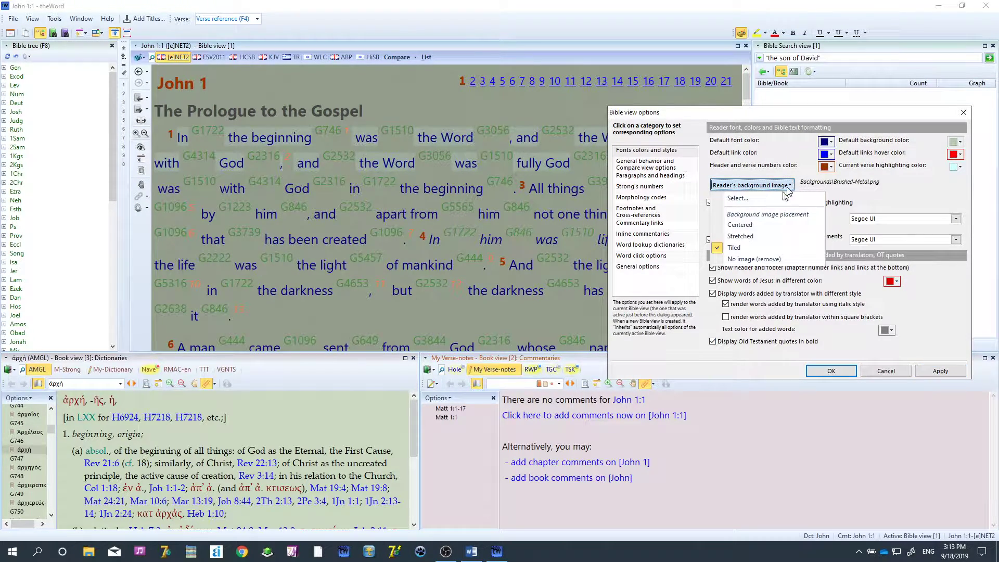
pyautogui.click(753, 259)
pyautogui.click(940, 371)
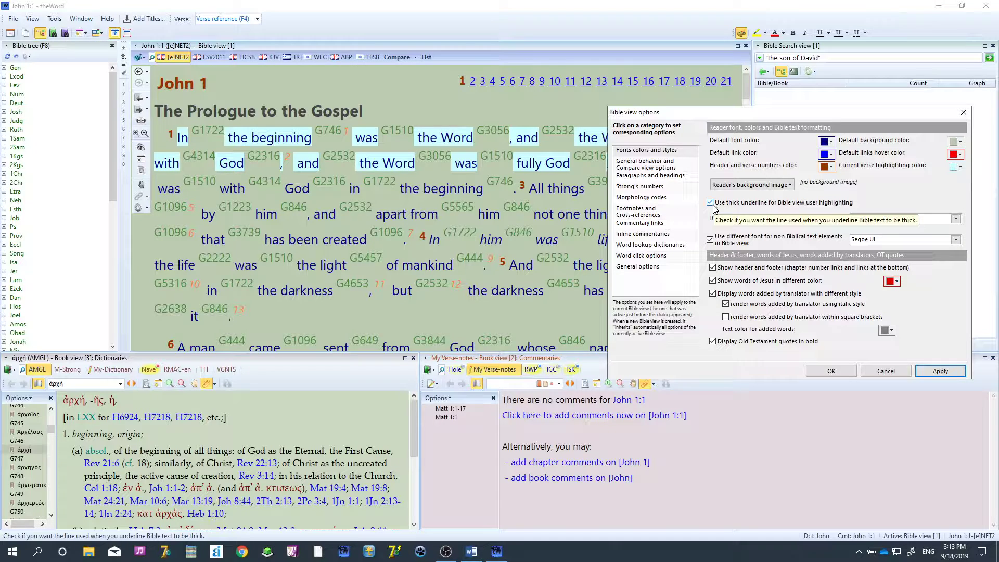
pyautogui.click(839, 373)
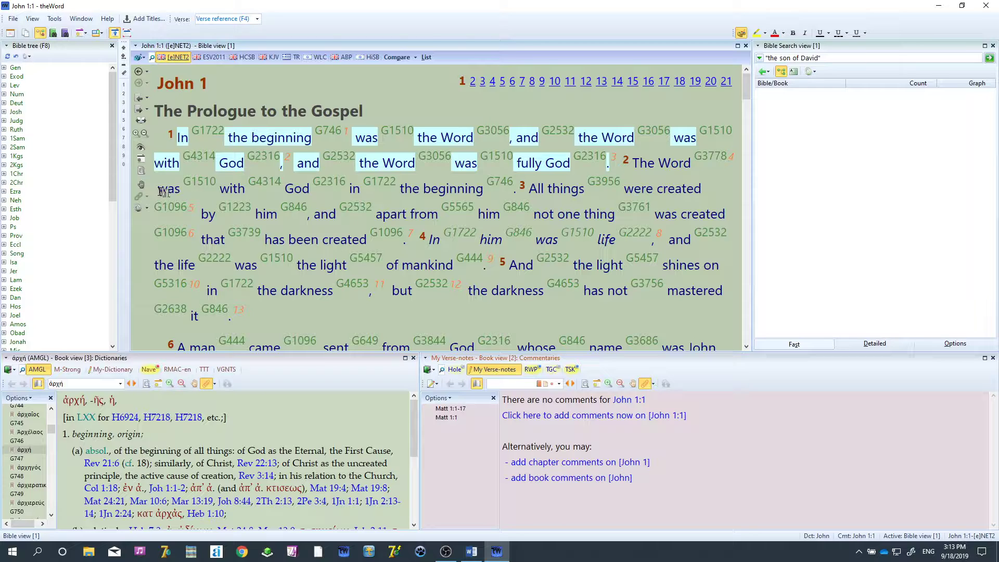
# Highlight "was with God in the beginning." in John 1:2 in yellow.
pyautogui.moveTo(162, 191); pyautogui.dragTo(520, 198)
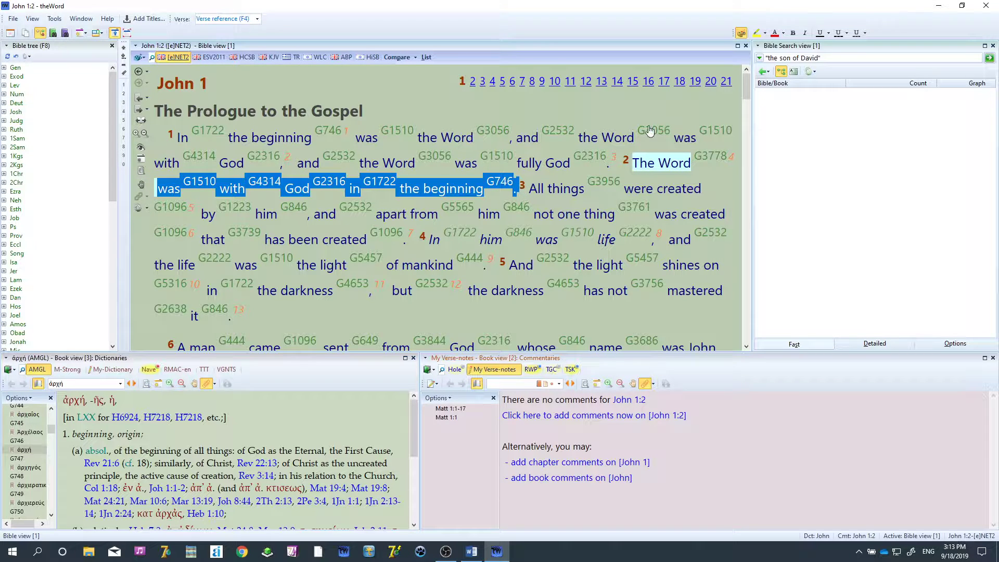
pyautogui.click(756, 32)
pyautogui.click(519, 107)
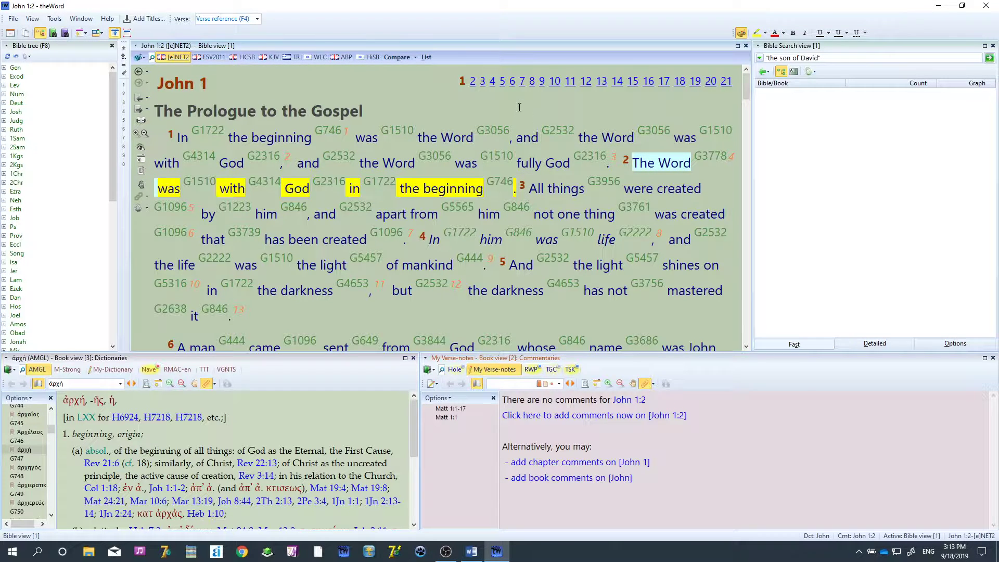
# Toggle the thick underline option for Bible view user highlighting, apply it and close the options.
pyautogui.click(140, 57)
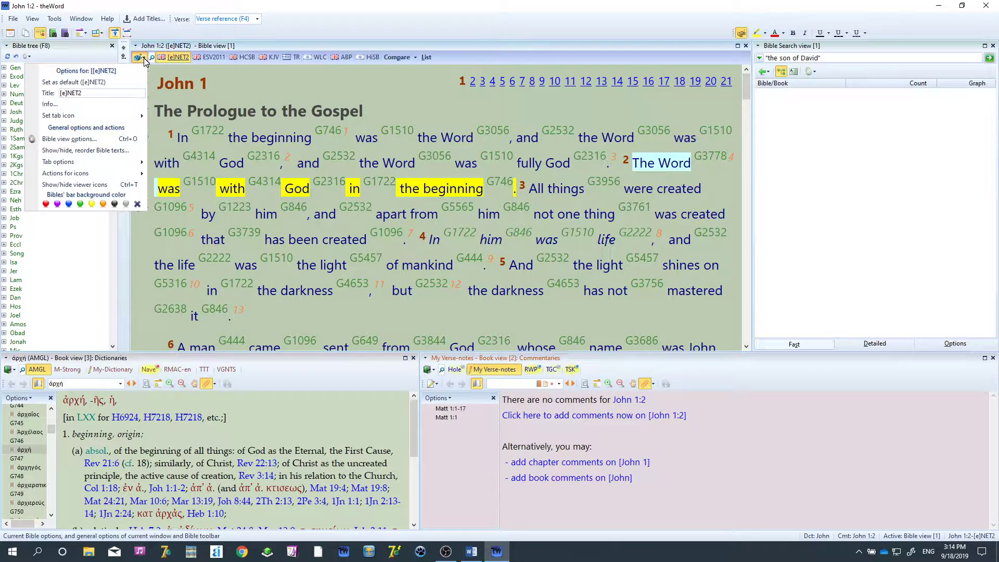
pyautogui.click(146, 138)
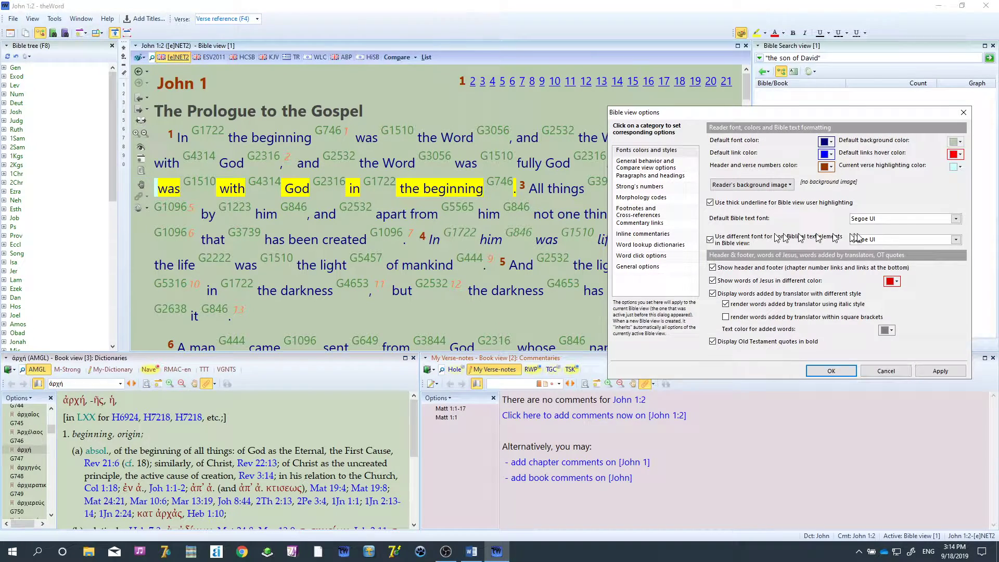
pyautogui.click(716, 203)
pyautogui.click(940, 373)
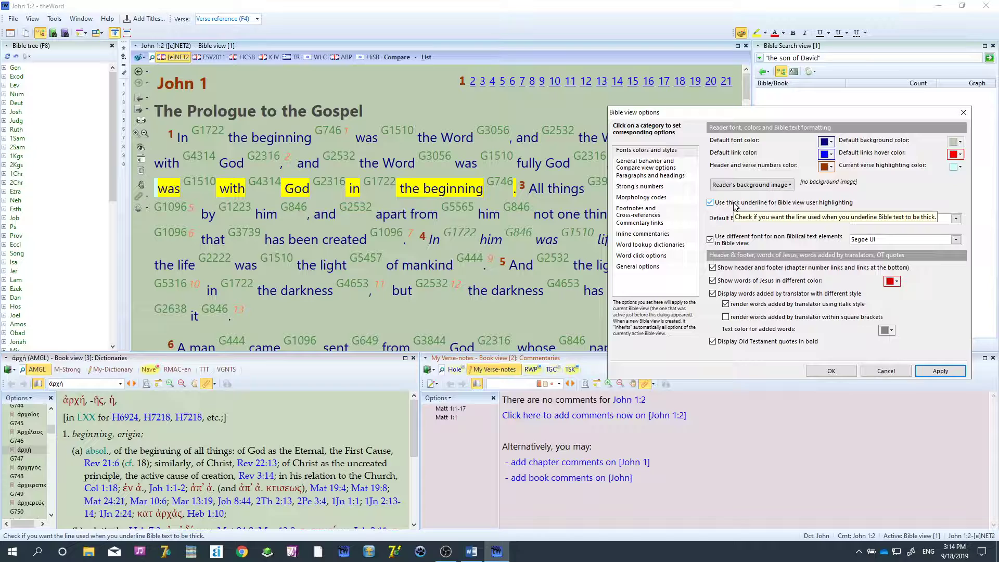
pyautogui.click(831, 371)
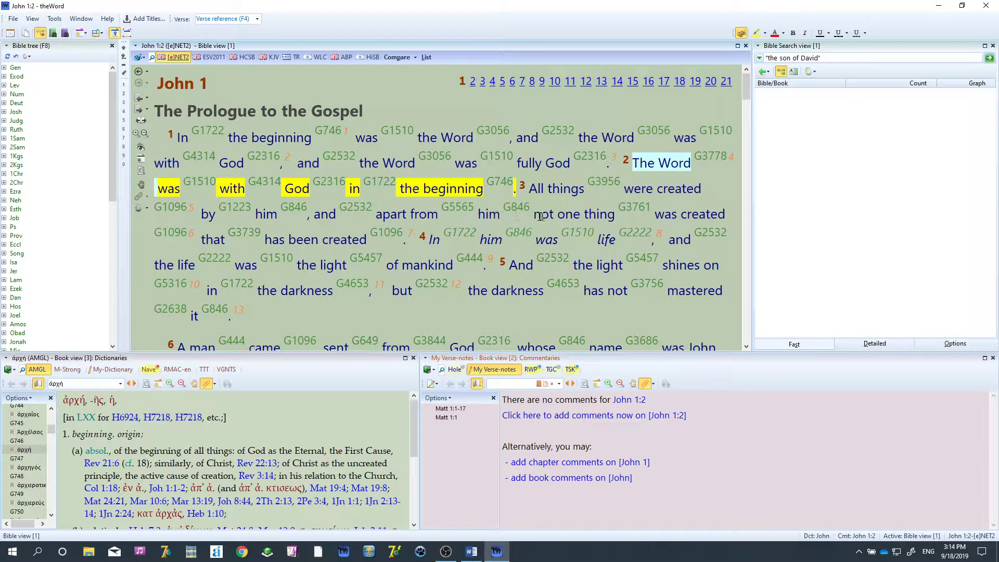
# Underline "not one thing was created" in John 1:3.
pyautogui.moveTo(540, 216); pyautogui.dragTo(726, 215)
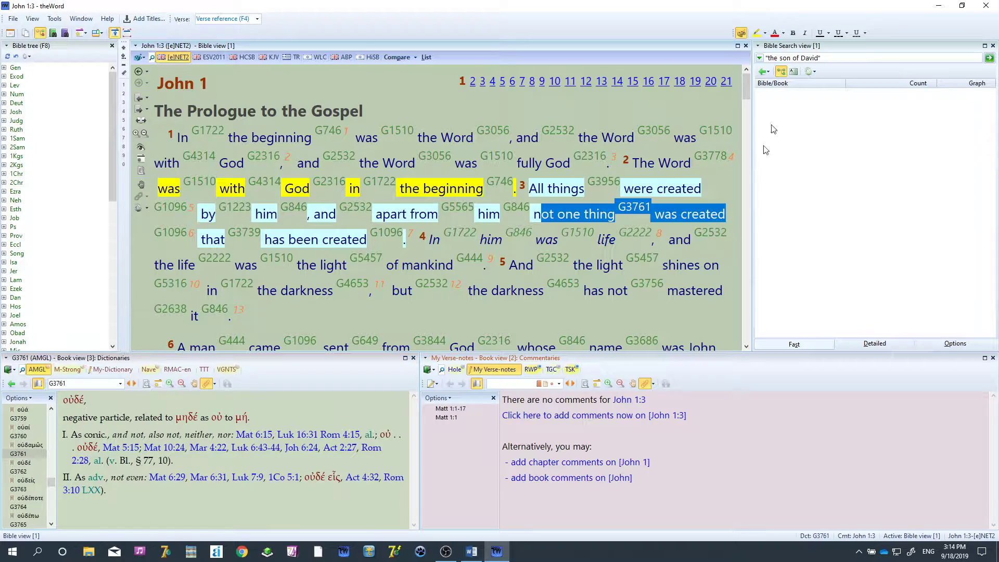
pyautogui.click(819, 33)
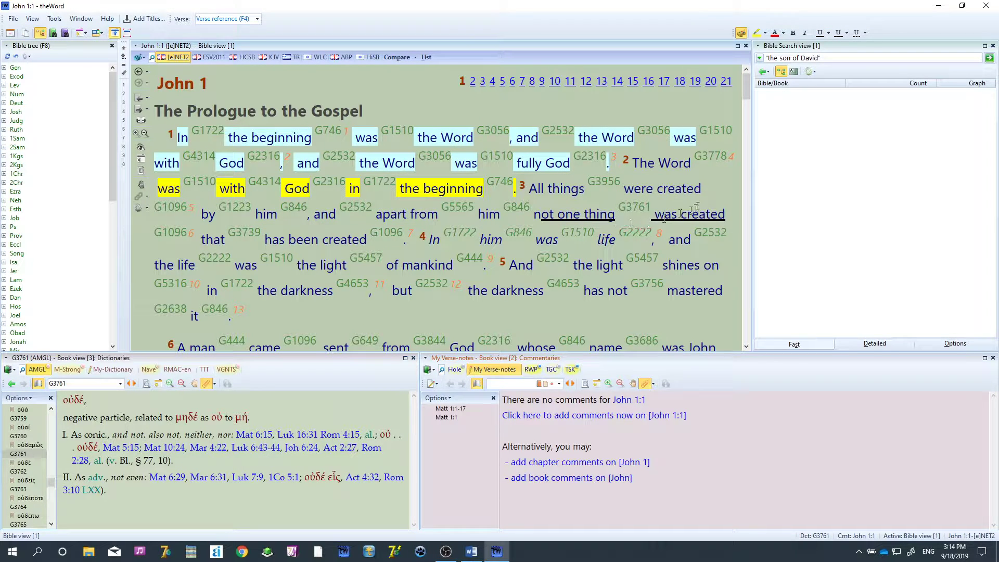
# Try the Bible view with thick underline for user highlighting off, and turn the option back on and apply it.
pyautogui.click(140, 58)
pyautogui.click(107, 142)
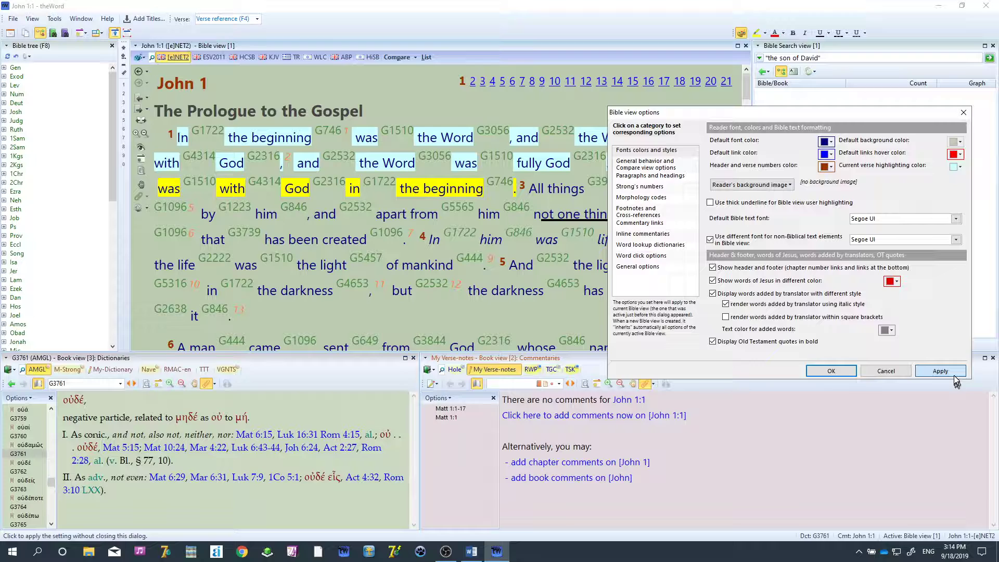
pyautogui.click(941, 370)
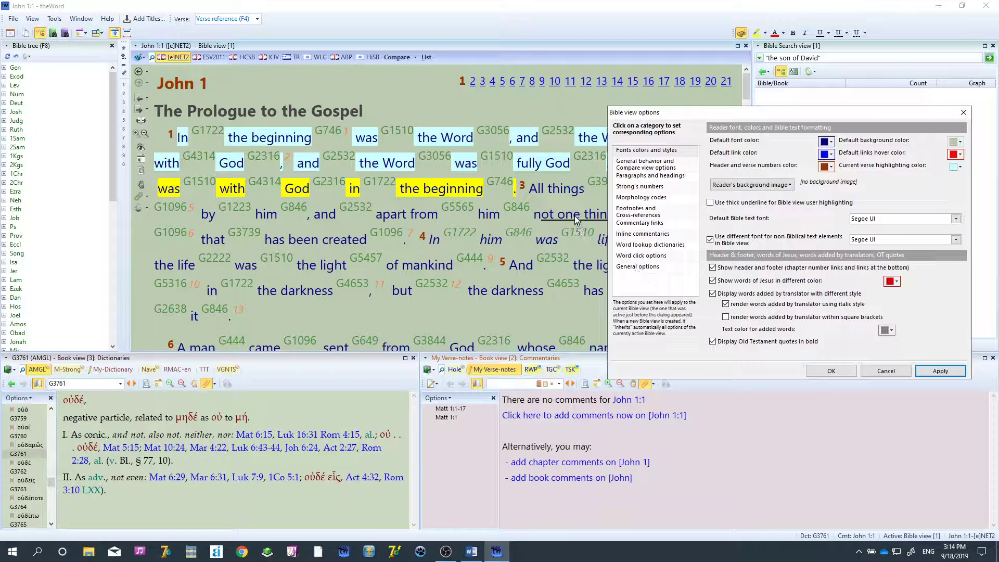
pyautogui.click(711, 203)
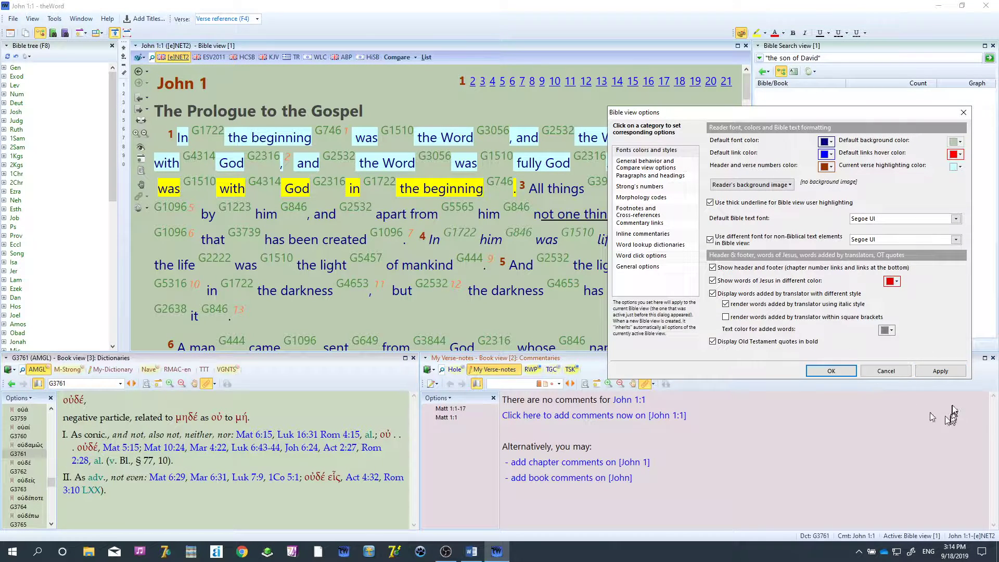
pyautogui.click(942, 371)
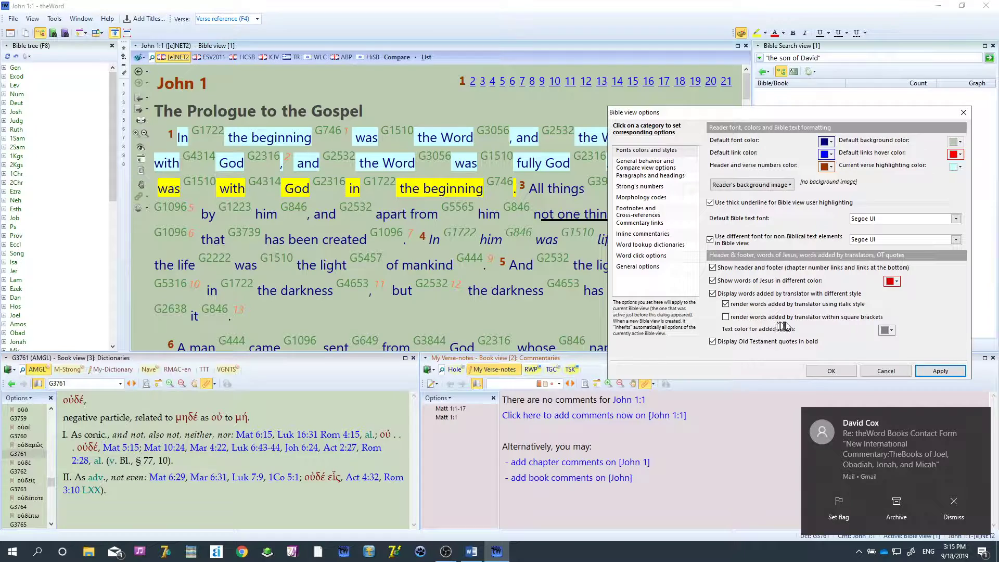
# Dismiss the mail notification, and set words added by the translator to render within square brackets and apply it.
pyautogui.click(944, 511)
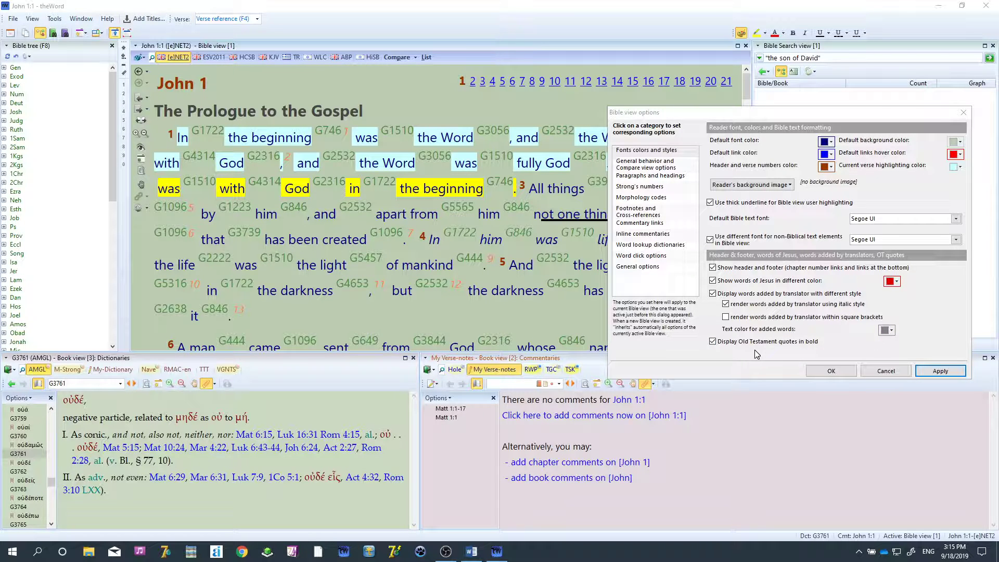
pyautogui.click(725, 316)
pyautogui.click(935, 373)
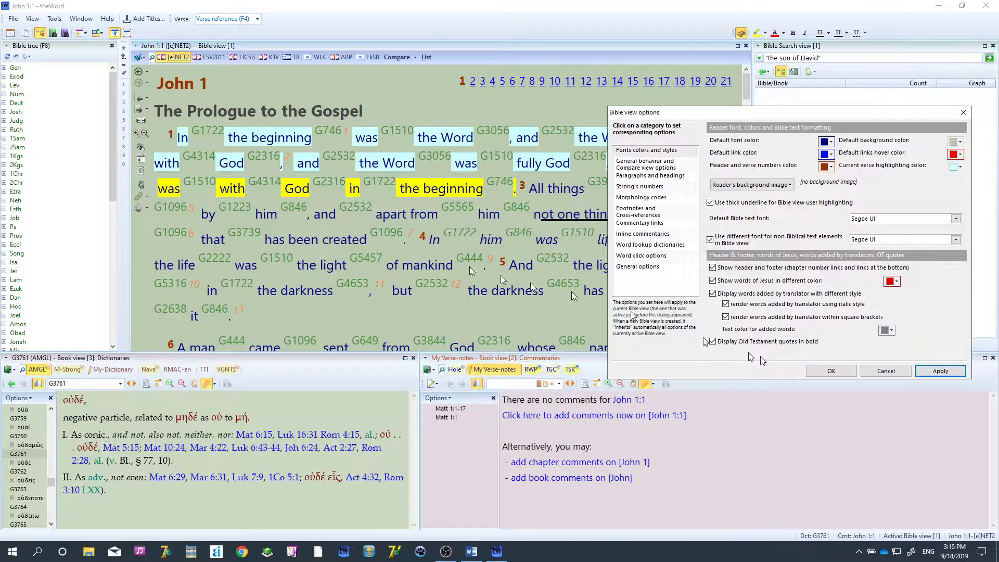
# Examine the general behavior and Compare view options, test mouse wheel movement between verses, and close the options.
pyautogui.click(648, 164)
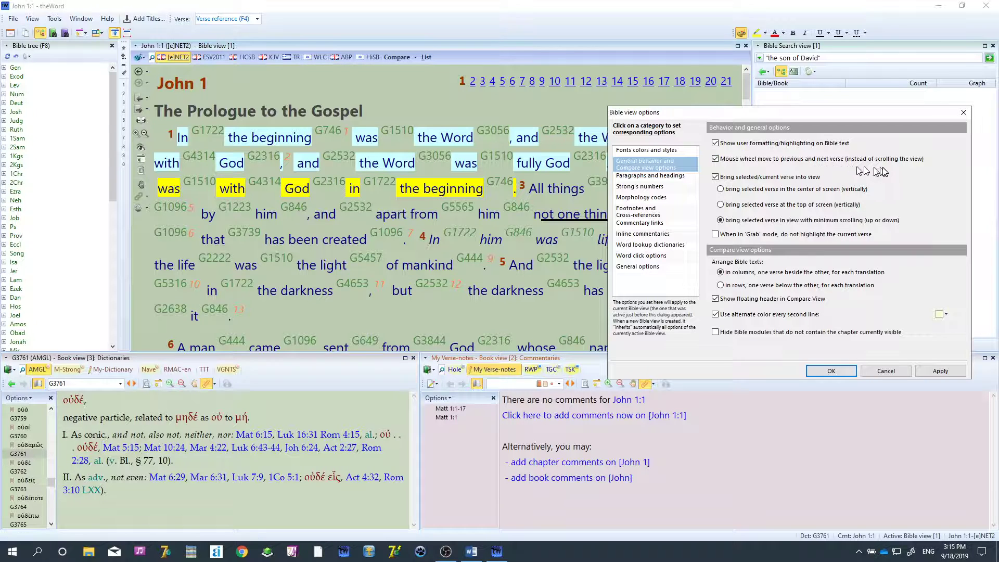
pyautogui.scroll(-2, 509, 193)
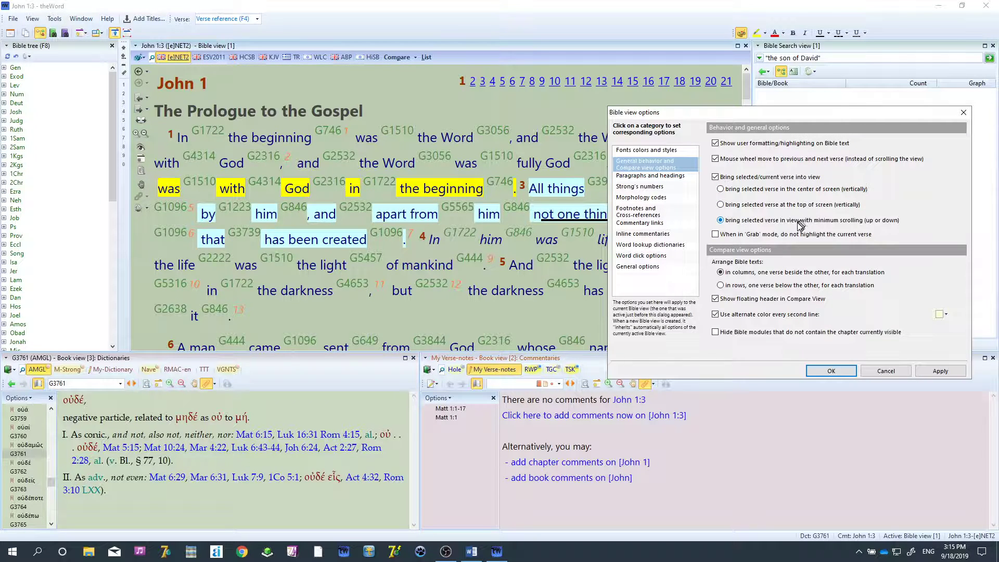
pyautogui.click(762, 191)
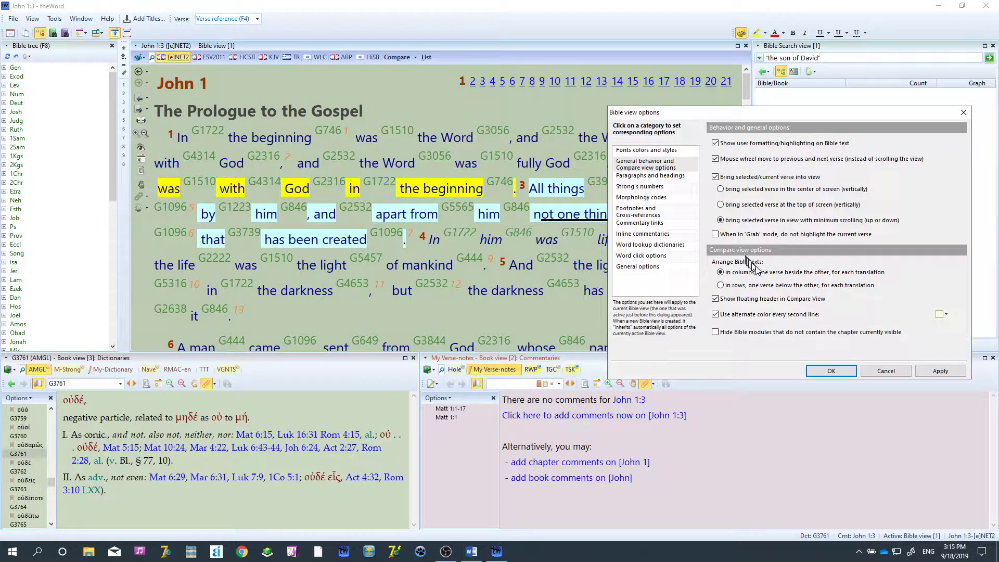
pyautogui.click(940, 370)
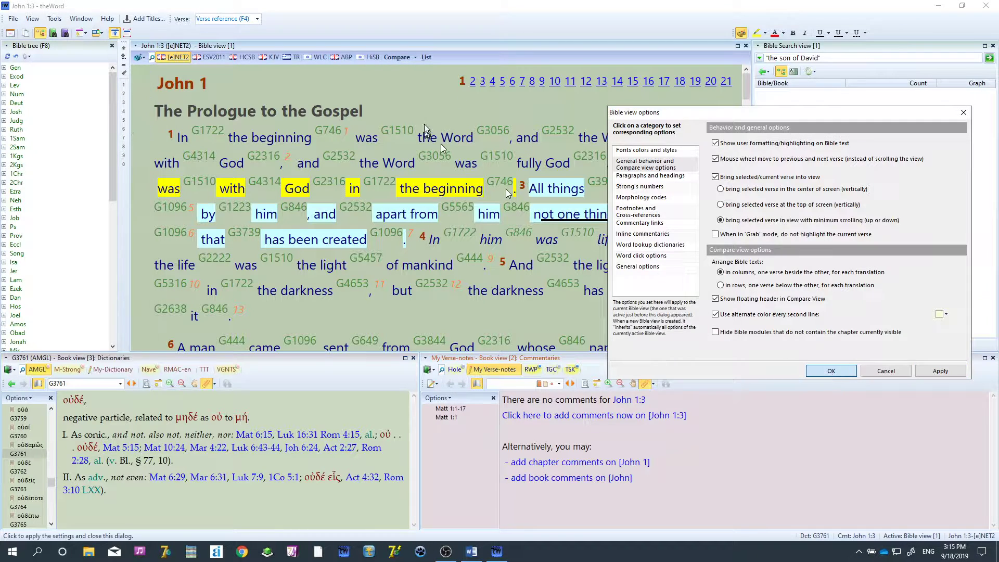
pyautogui.press('Return')
# View John 1:3 in Compare view, return to the [e]NET2 text and reopen the Bible view options to review the Compare settings.
pyautogui.click(396, 57)
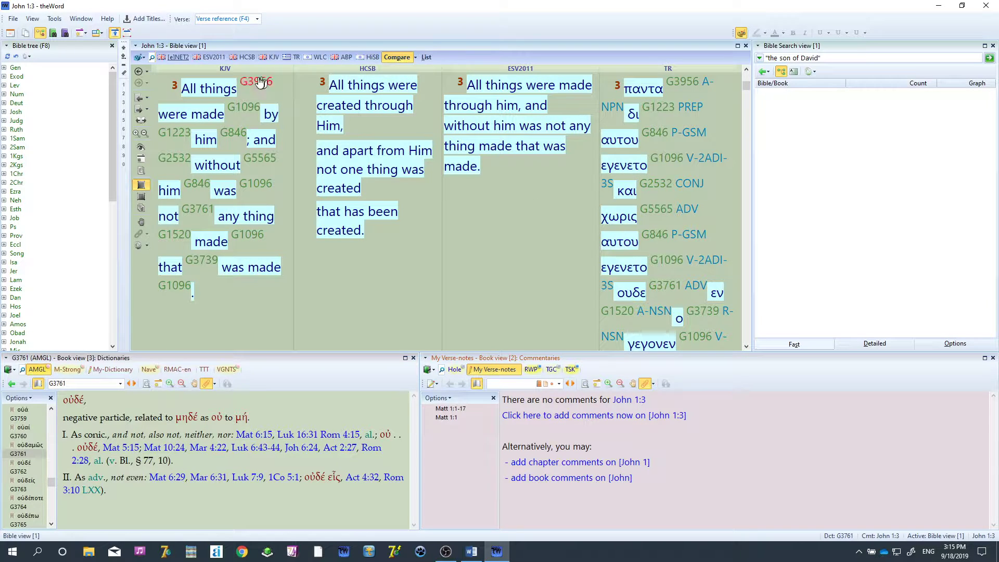
pyautogui.click(178, 57)
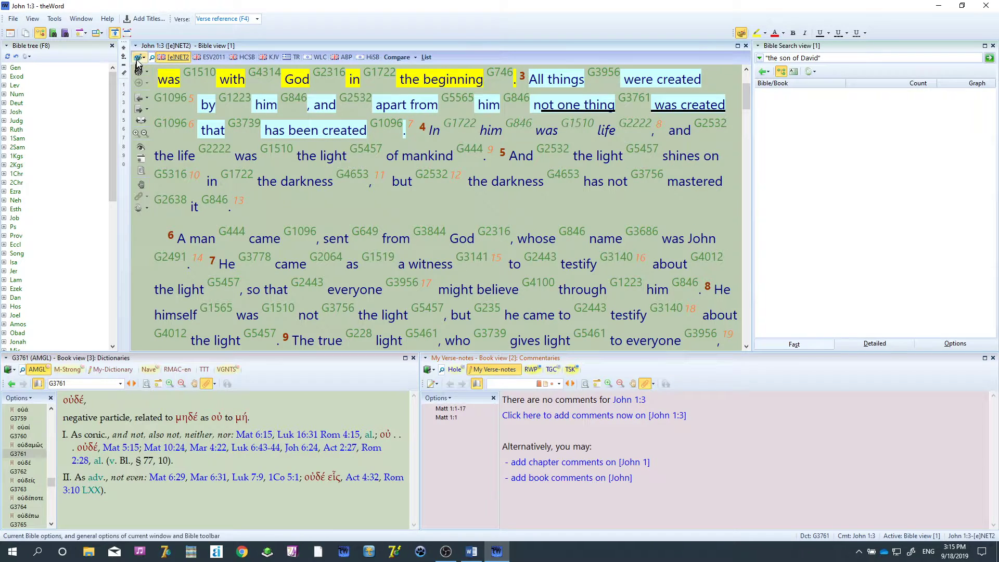
pyautogui.click(138, 58)
pyautogui.click(69, 138)
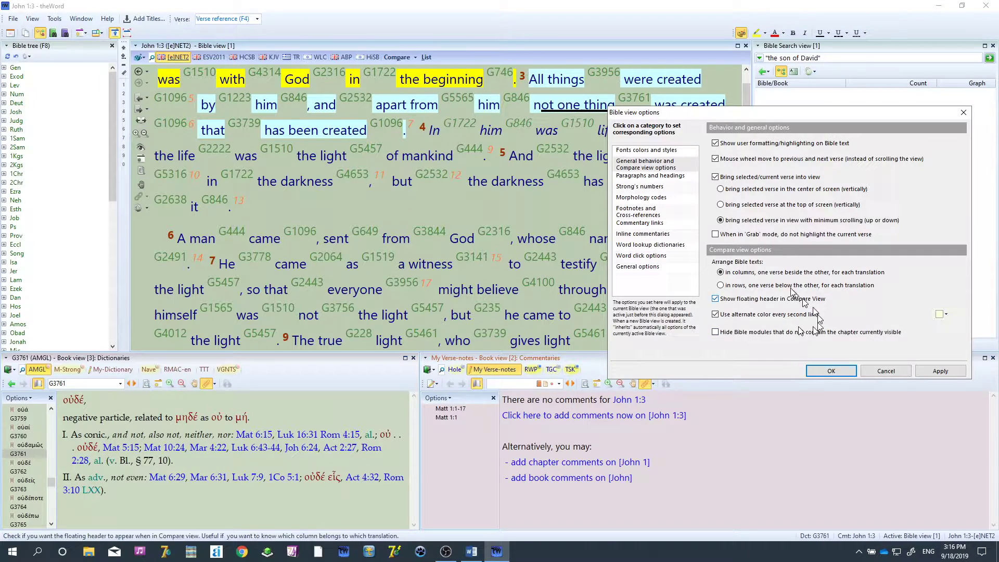
# Examine the choices for alternate paragraphs in the paragraphs and headings options.
pyautogui.click(655, 177)
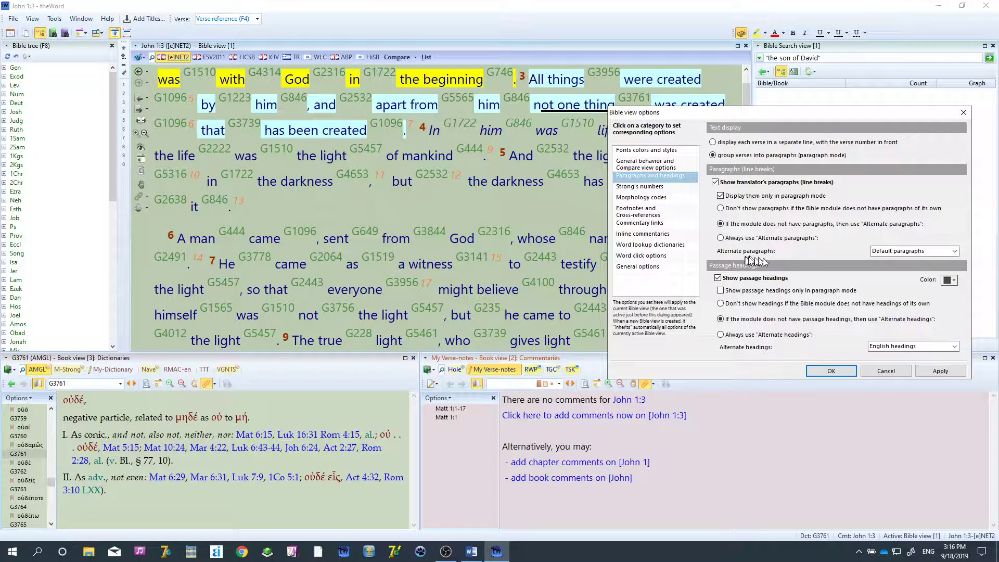
pyautogui.click(953, 252)
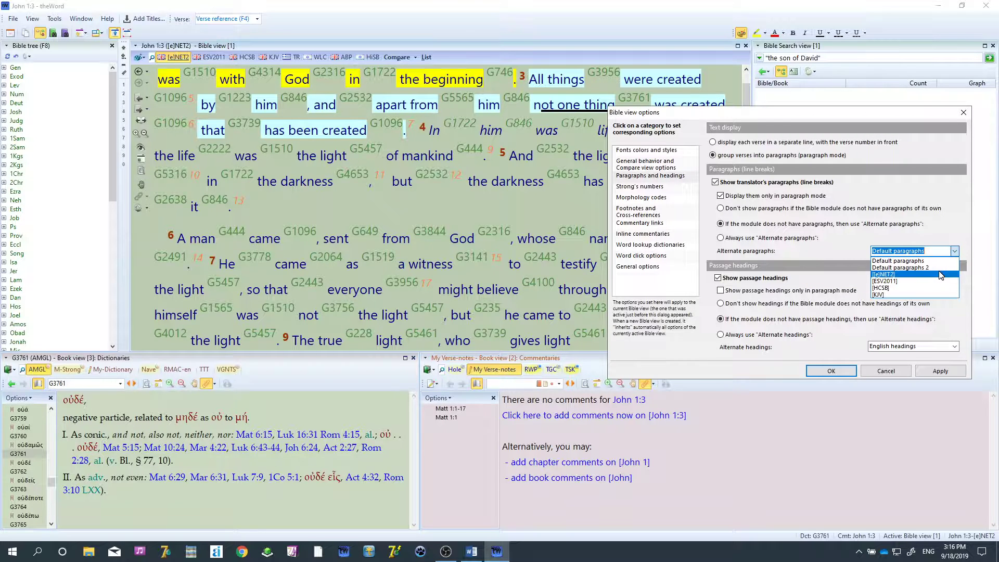
pyautogui.click(824, 258)
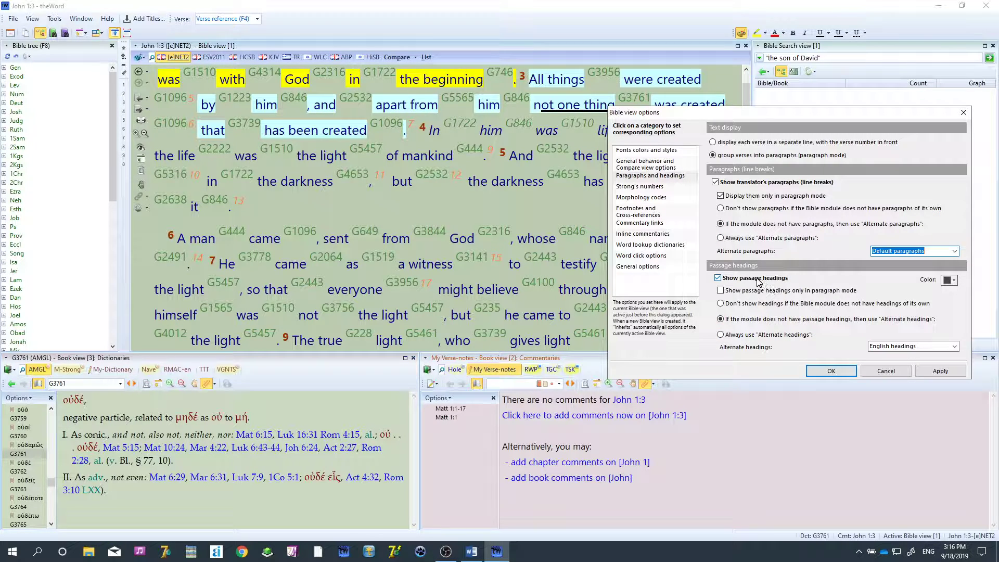
# Set the passage headings color to orange and apply it.
pyautogui.click(948, 280)
pyautogui.click(894, 319)
pyautogui.click(940, 371)
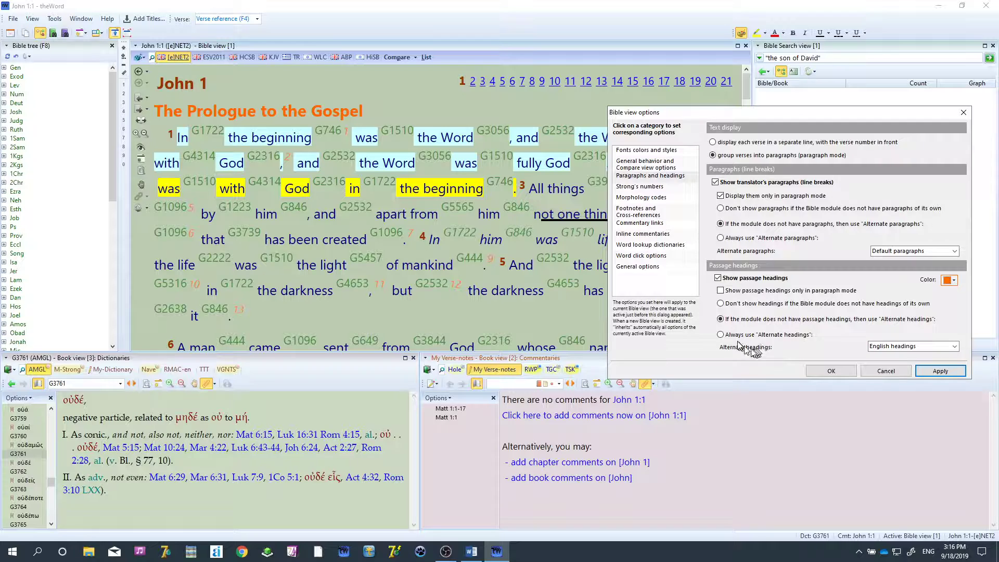
# Turn off the display of Strong's numbers in the Bible text and apply it.
pyautogui.click(657, 186)
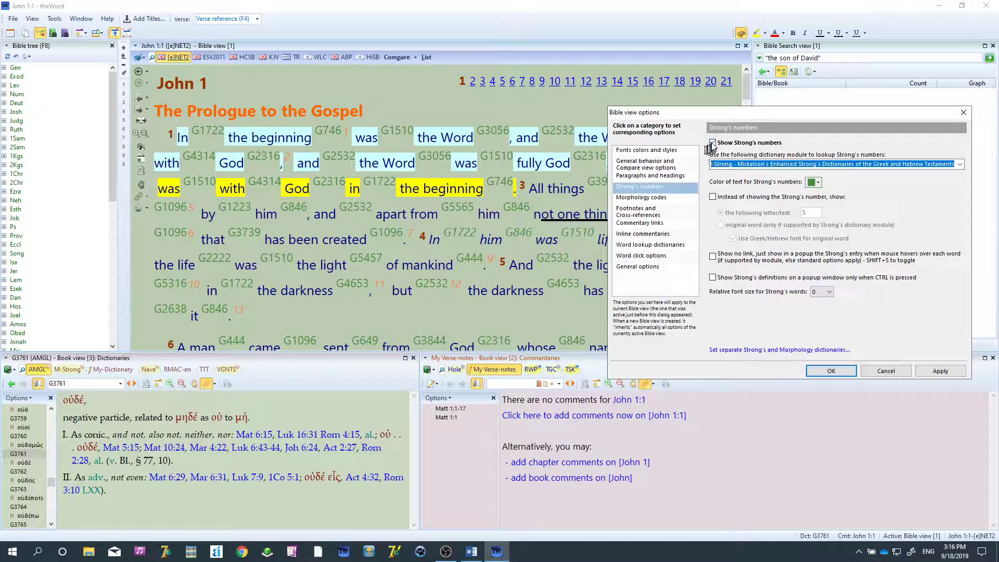
pyautogui.click(712, 143)
pyautogui.click(937, 371)
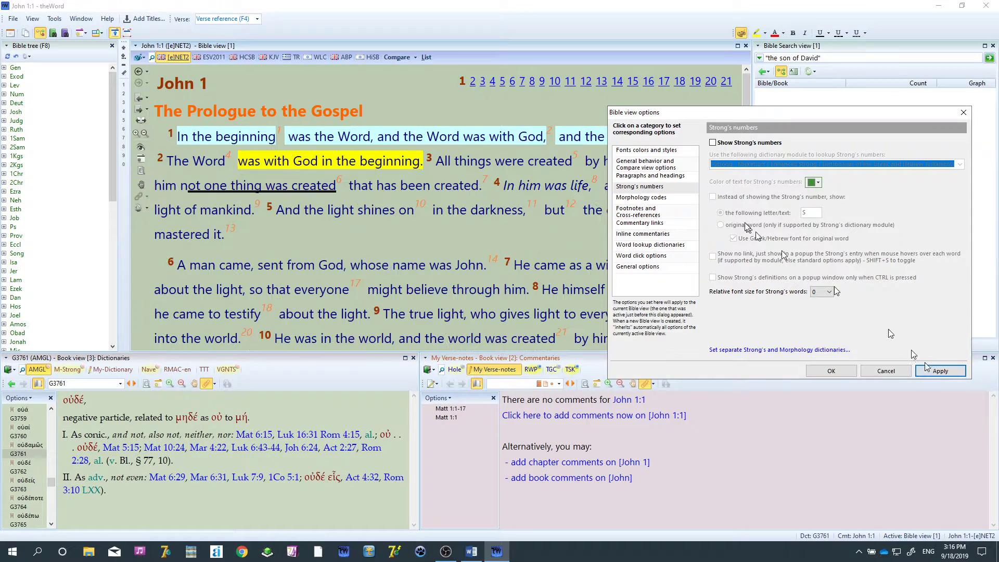
# Turn on the display of Strong's numbers, show the letter S in place of each number, and apply it.
pyautogui.click(722, 145)
pyautogui.click(936, 370)
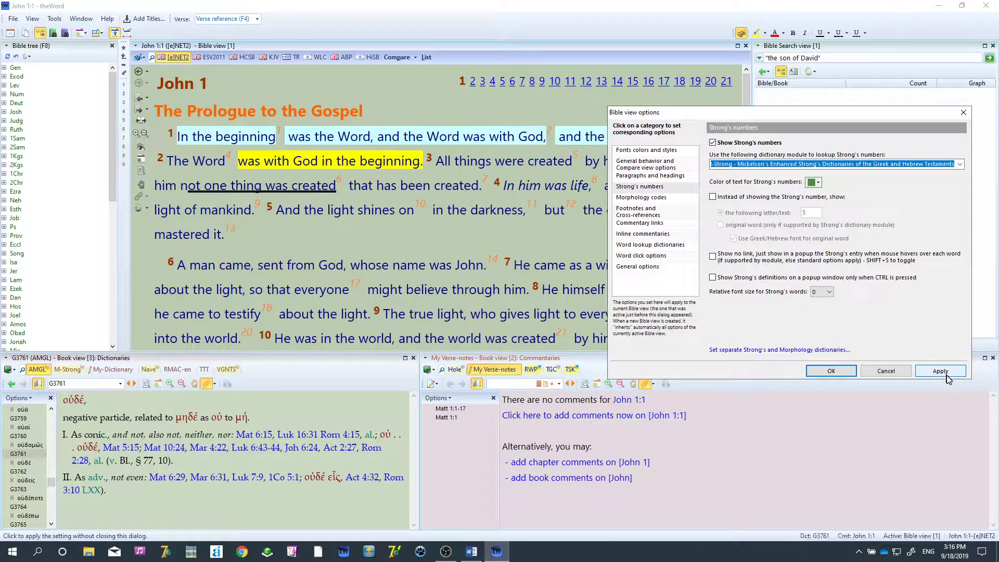
pyautogui.click(731, 197)
pyautogui.click(940, 371)
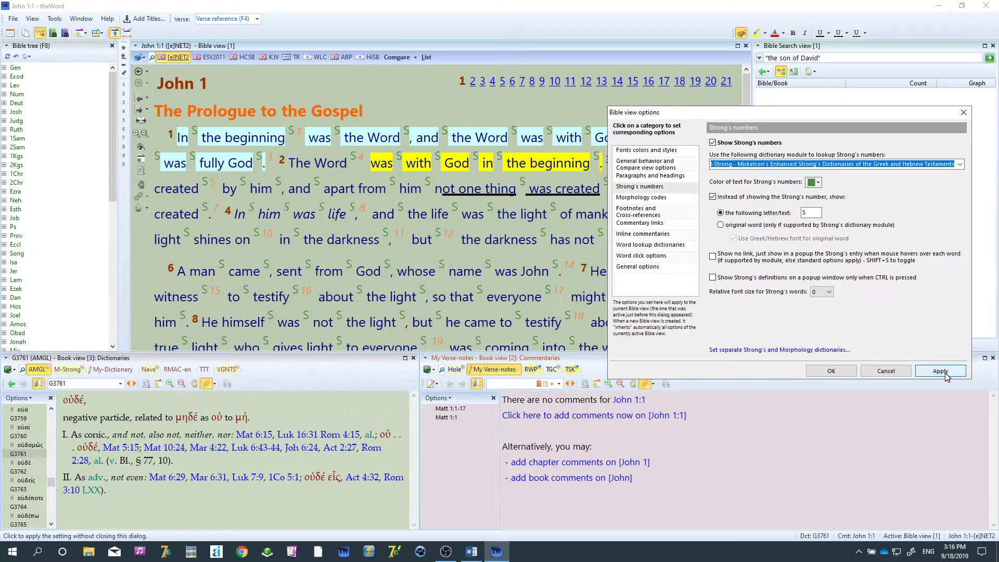
# Stop substituting a letter for Strong's numbers, set entries to show only in a popup over each word without links, and apply it.
pyautogui.click(723, 198)
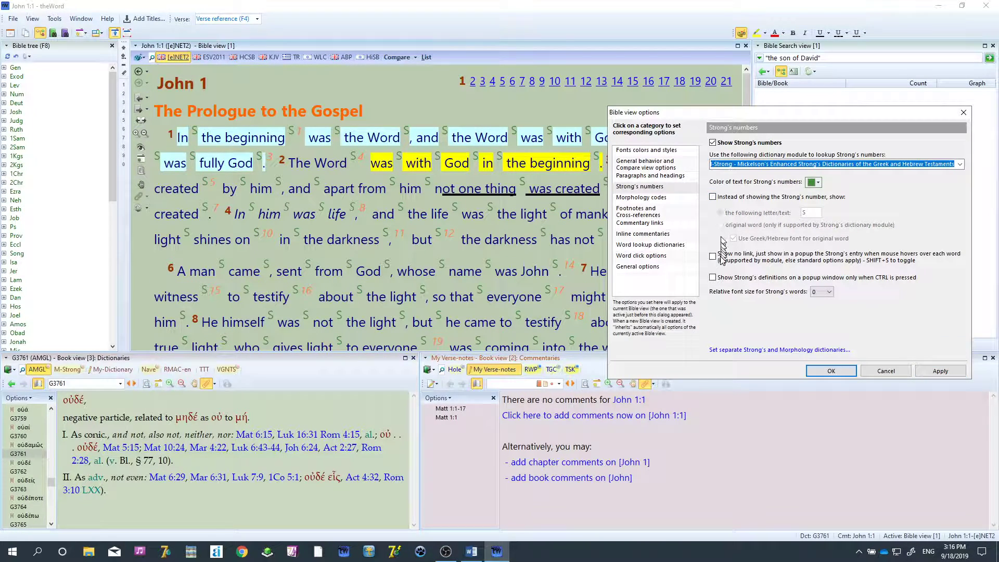
pyautogui.click(940, 371)
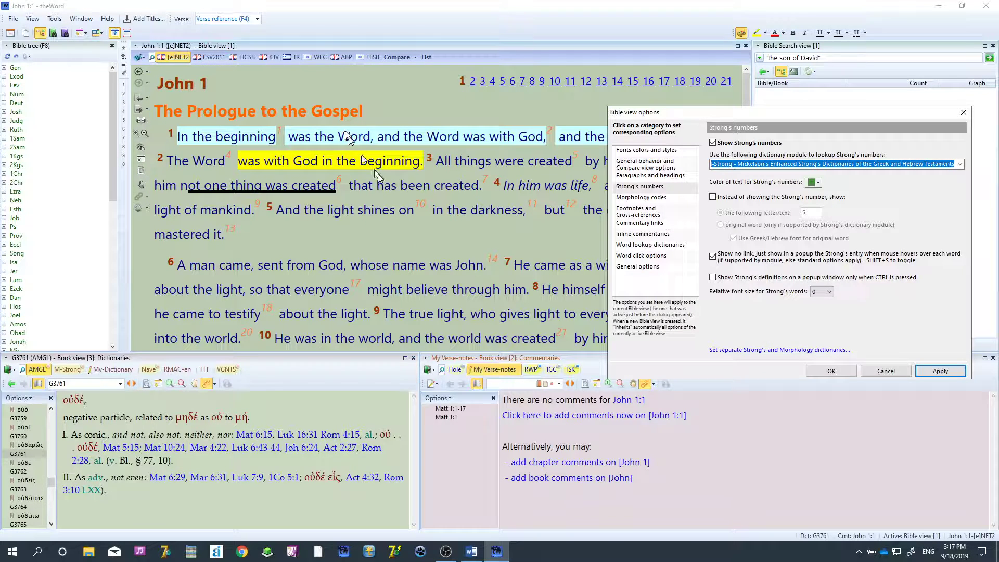
# Switch the Bible view to the TR text and reopen the Bible view options at the Morphology codes category.
pyautogui.click(649, 200)
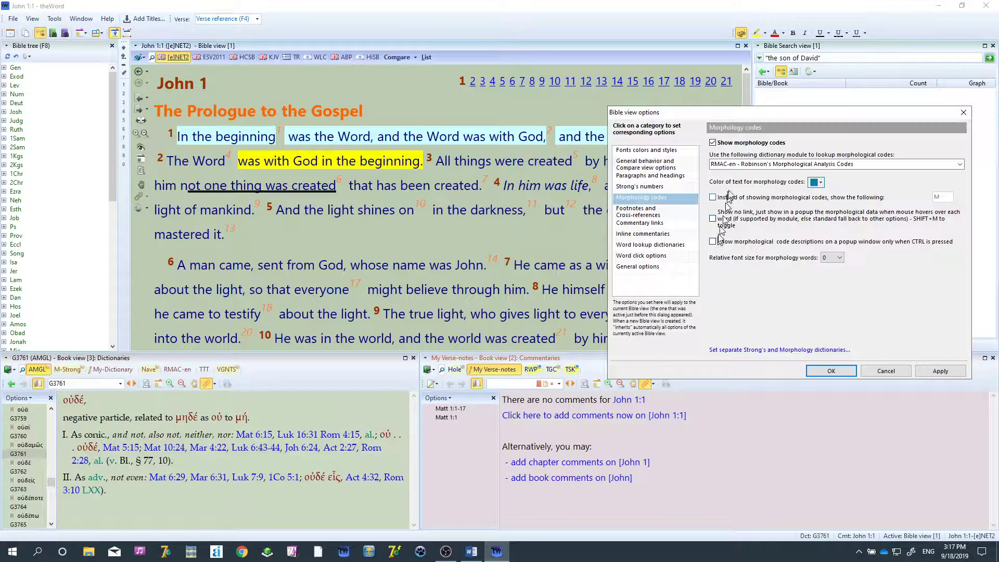
pyautogui.click(938, 371)
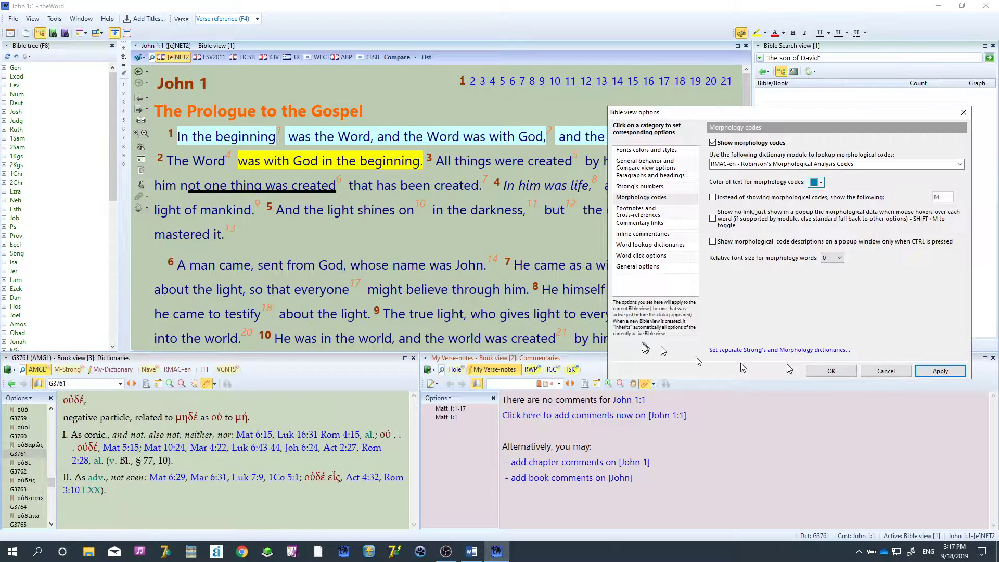
pyautogui.click(831, 370)
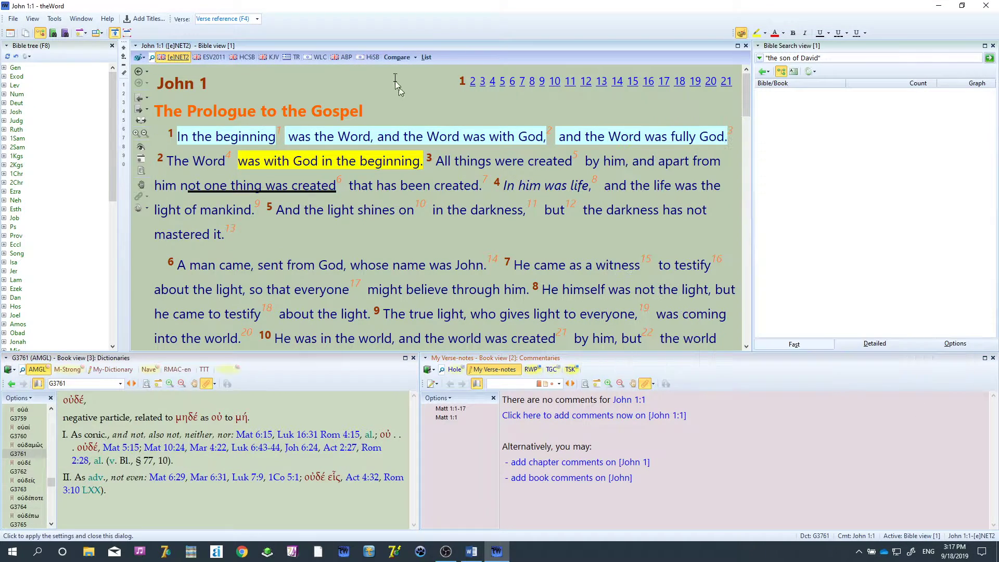
pyautogui.click(296, 57)
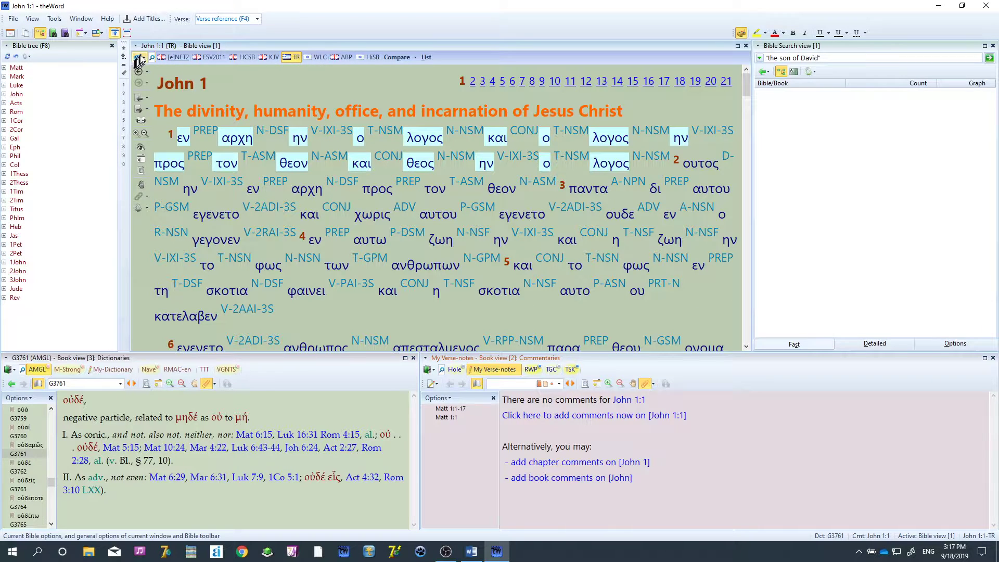
pyautogui.click(142, 58)
pyautogui.click(93, 139)
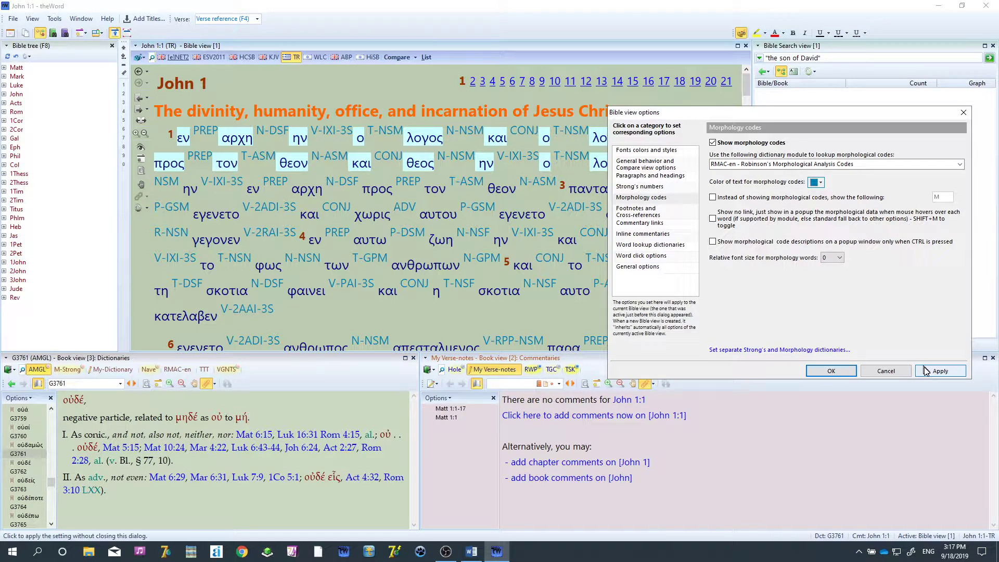
pyautogui.click(940, 370)
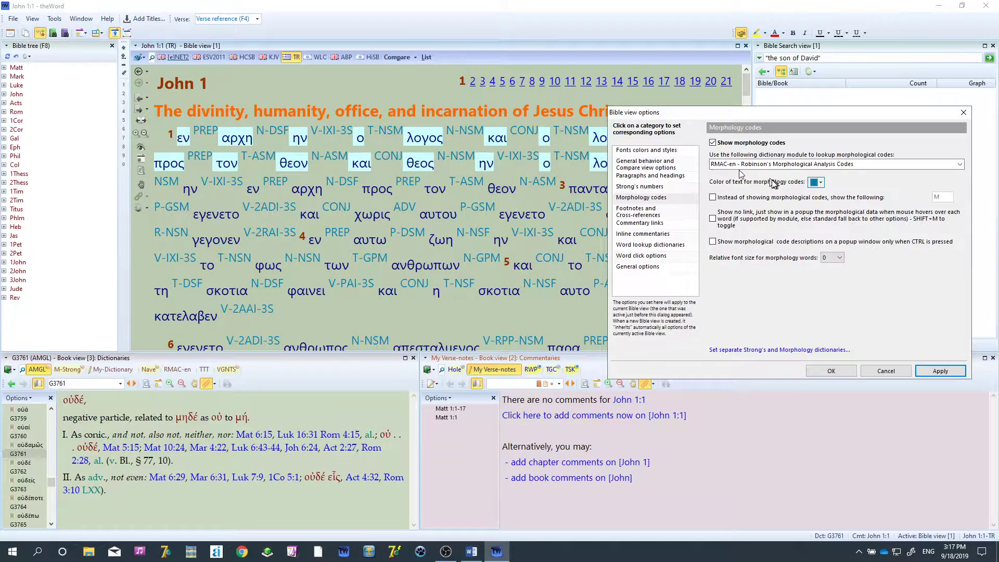
# Try bright green for the morphology codes' text, change it to dark green and apply it.
pyautogui.click(821, 183)
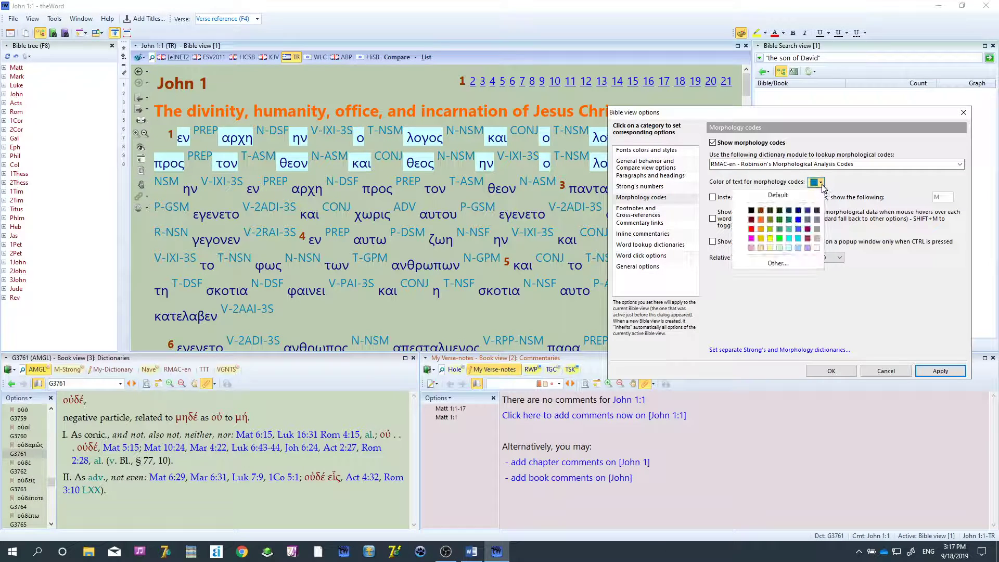
pyautogui.click(781, 238)
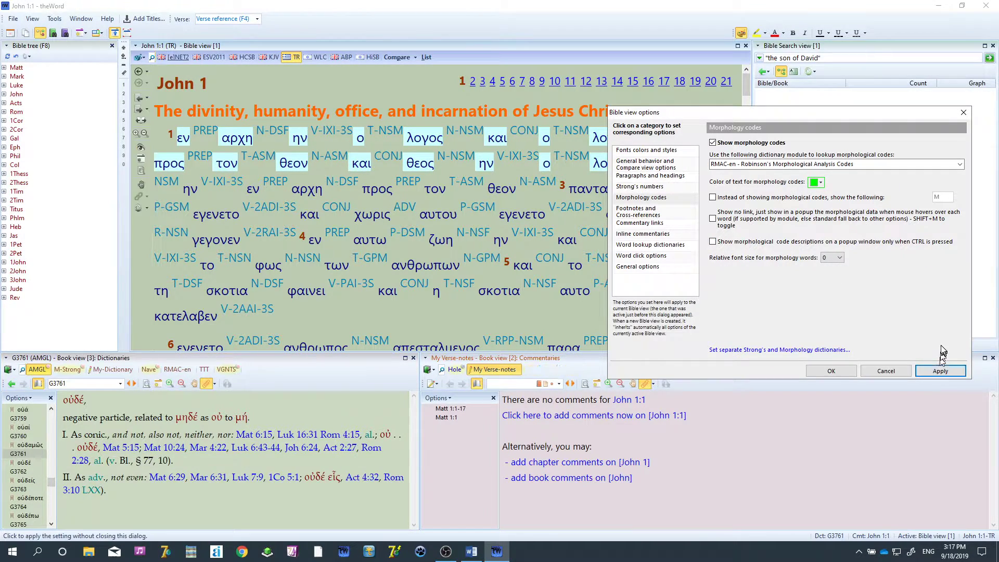
pyautogui.click(819, 183)
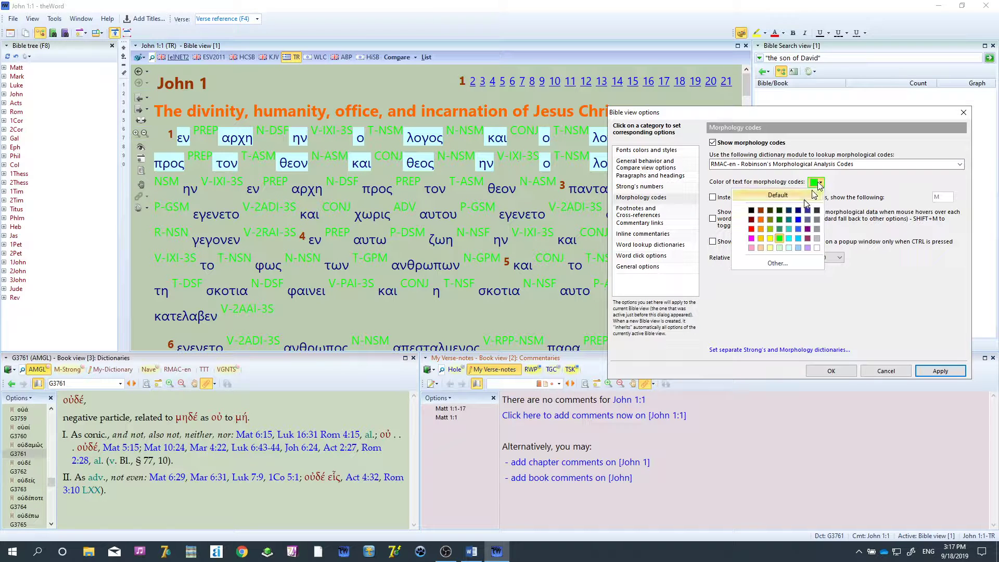
pyautogui.click(779, 220)
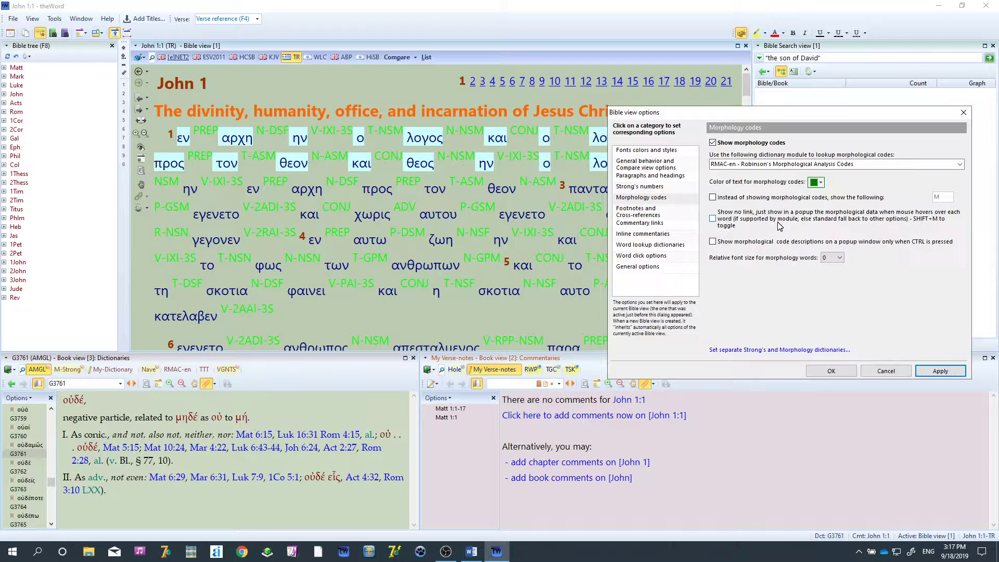
pyautogui.click(925, 375)
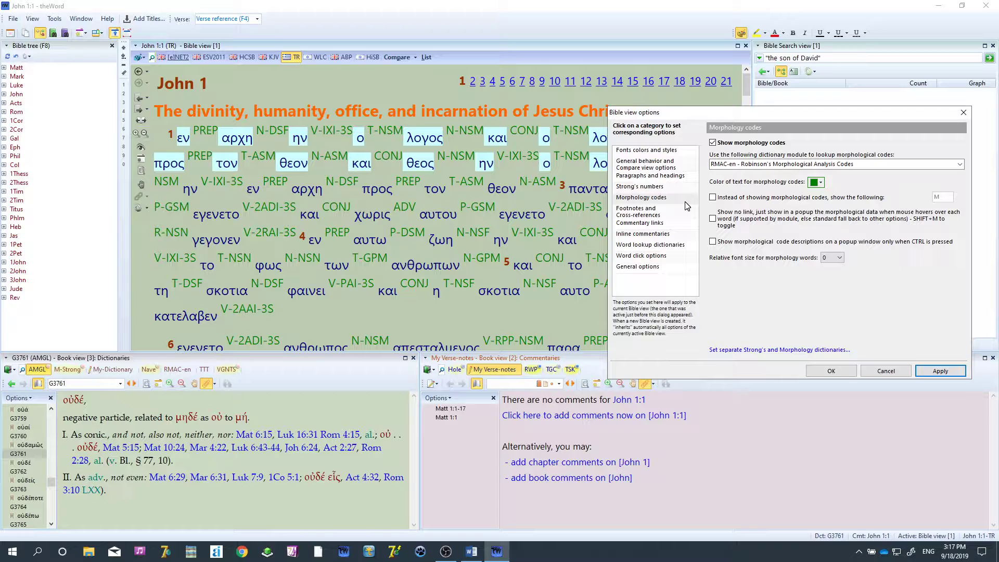
# Try showing the letter M instead of the morphological codes, and restore the full codes.
pyautogui.click(713, 197)
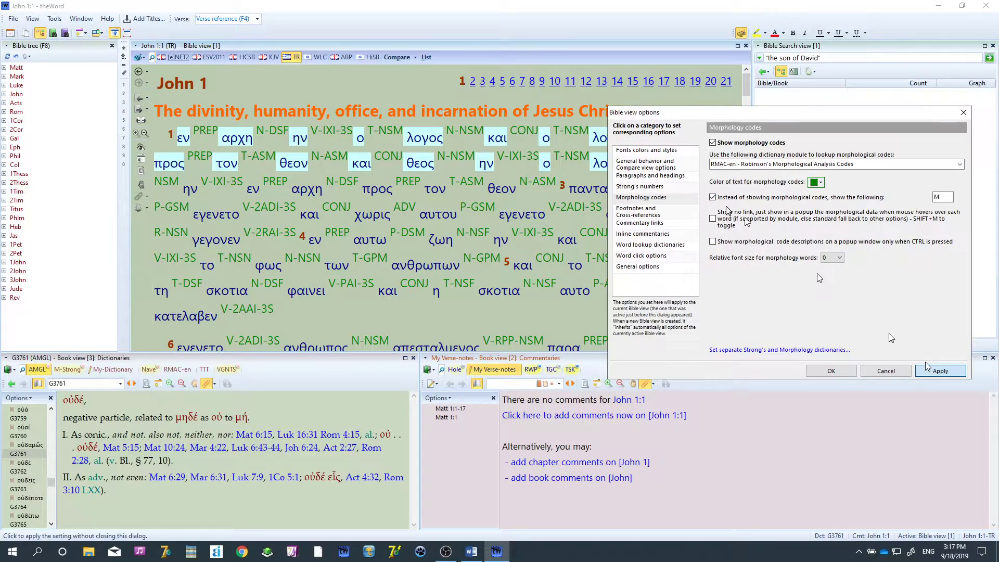
pyautogui.click(725, 198)
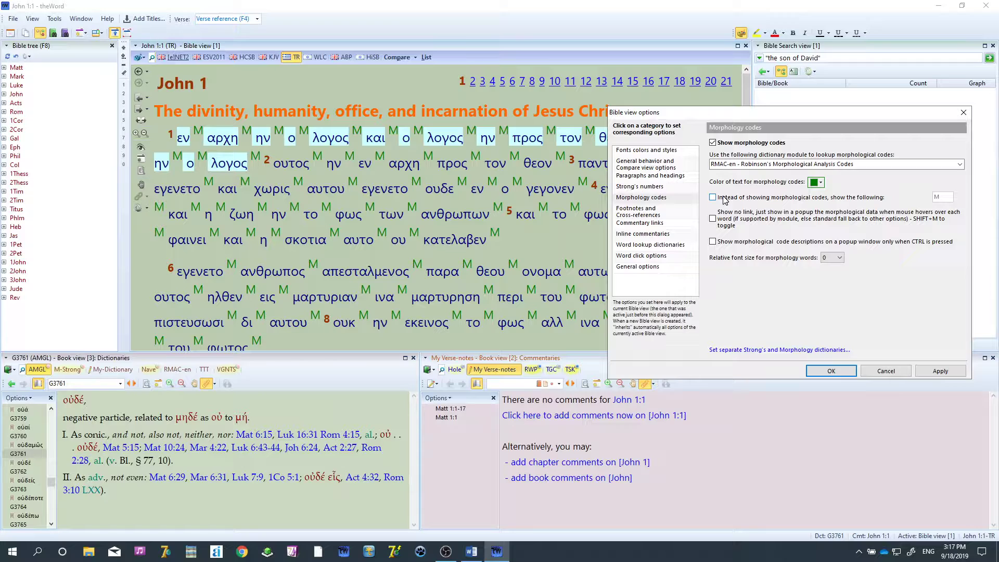
pyautogui.click(935, 371)
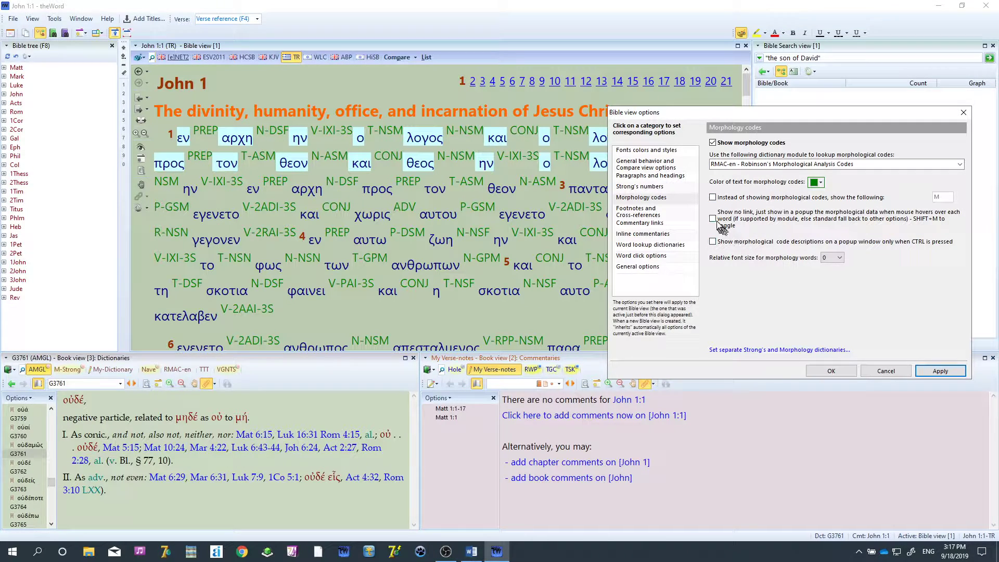
# Try showing morphological data only in a popup without links, and turn that option off again.
pyautogui.click(720, 228)
pyautogui.click(937, 370)
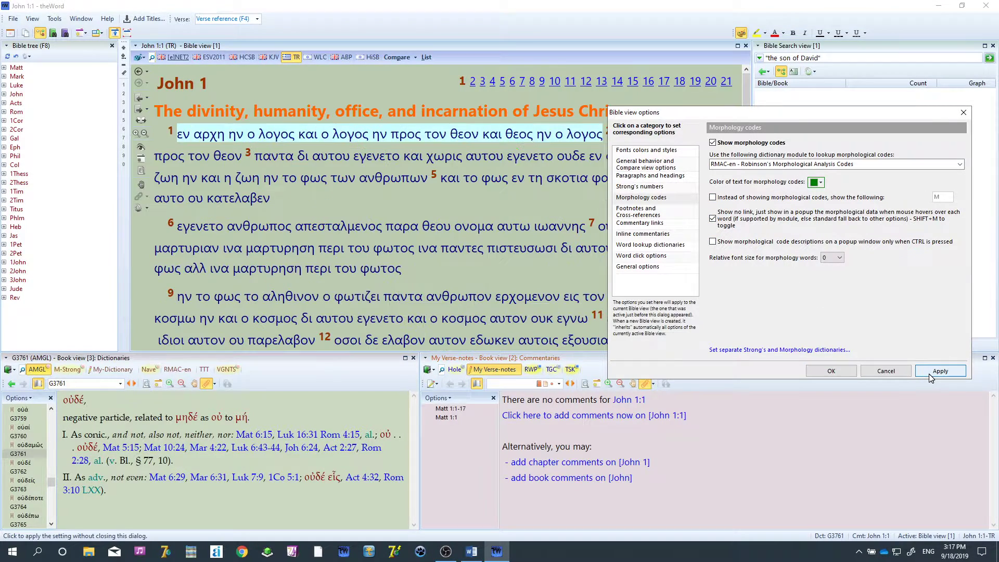
pyautogui.click(712, 219)
pyautogui.click(936, 370)
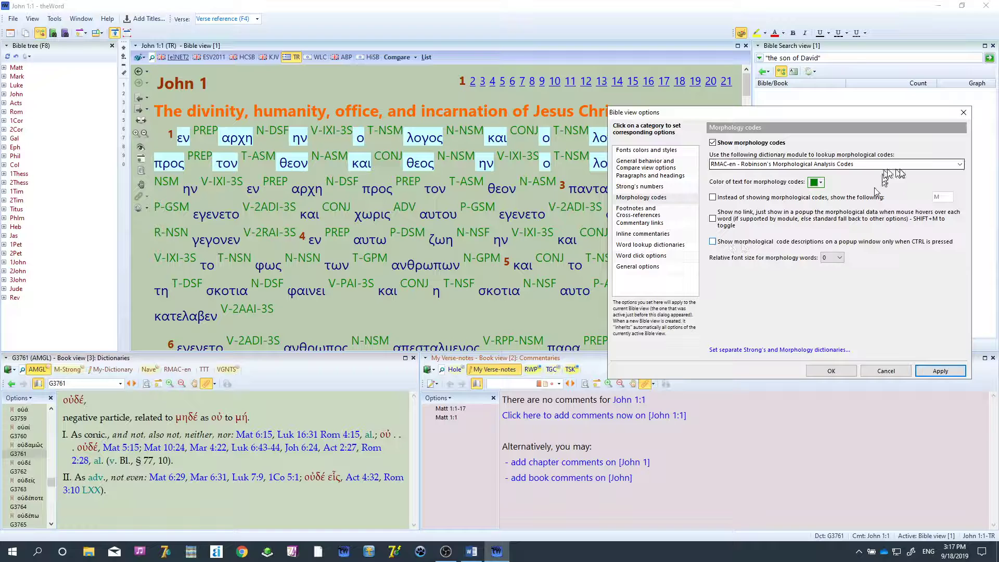
# Check the dictionary choices for morphology codes and set the Strong's lookup dictionary to AMGL - Abbott-Smith's Manual Greek Lexicon of the New Testament.
pyautogui.click(958, 166)
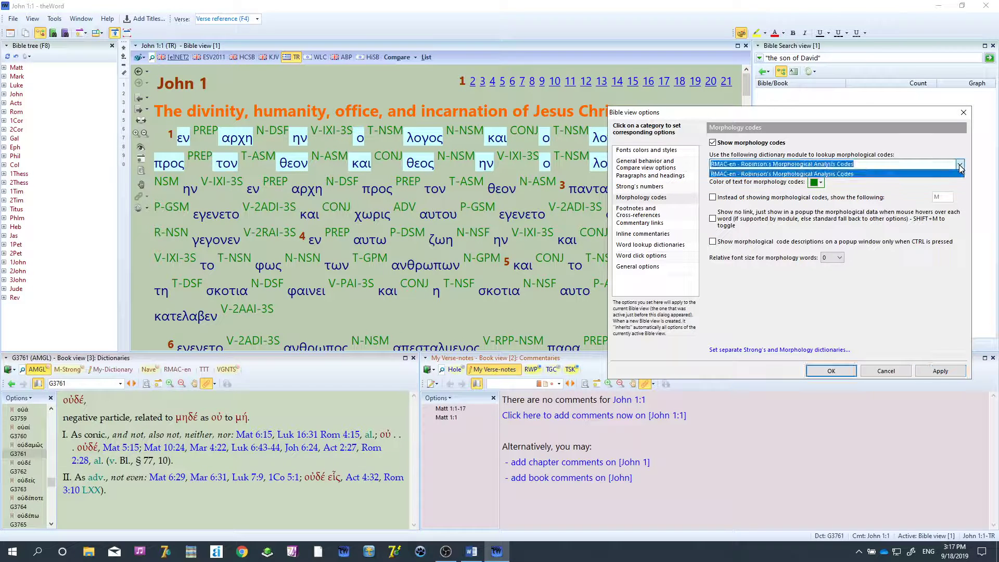
pyautogui.click(960, 165)
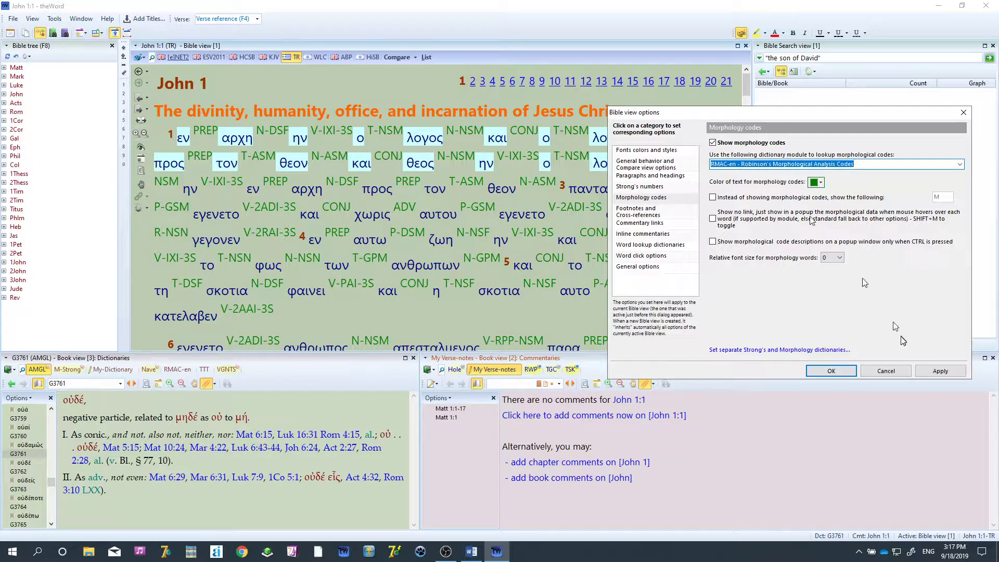
pyautogui.click(641, 188)
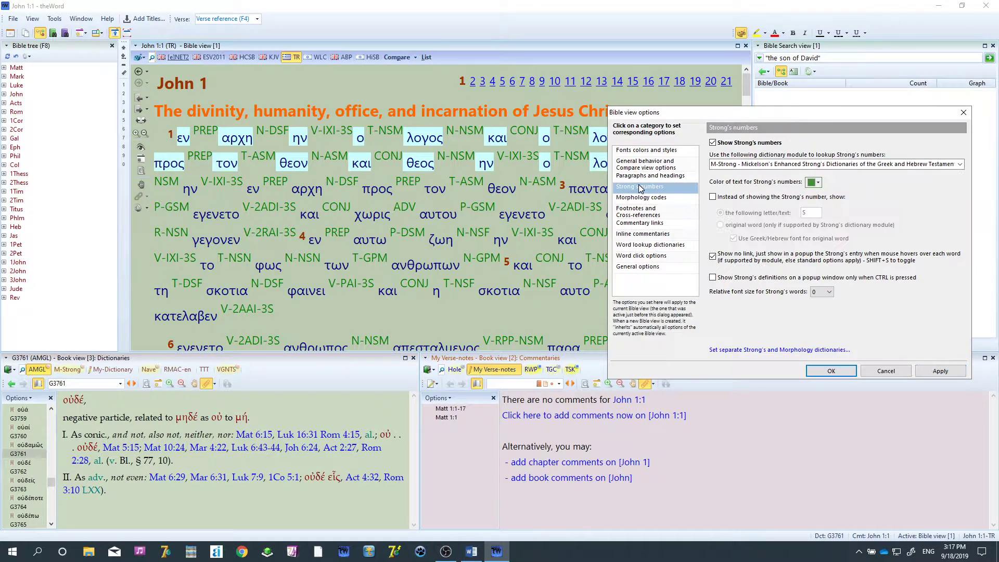
pyautogui.click(960, 165)
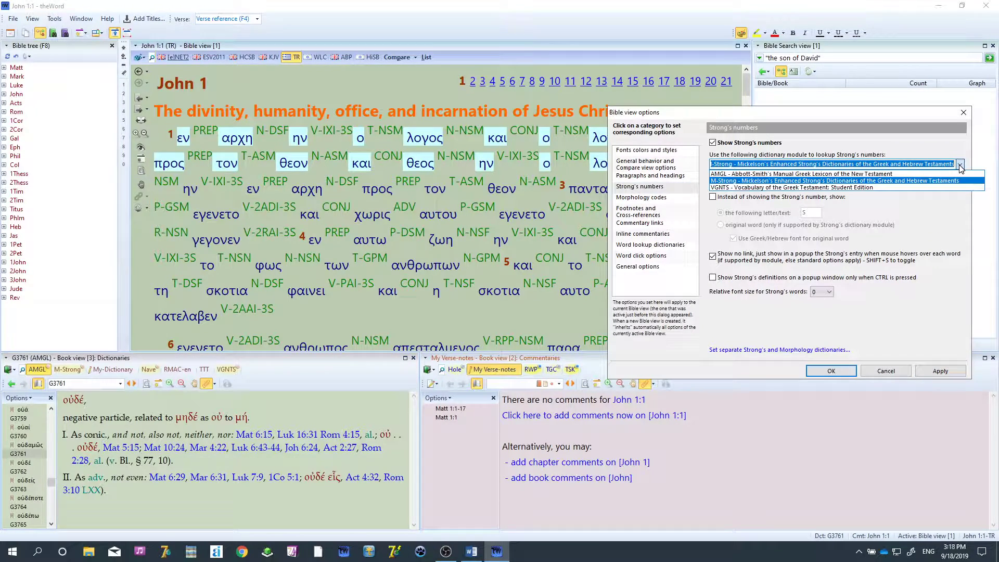
pyautogui.click(753, 175)
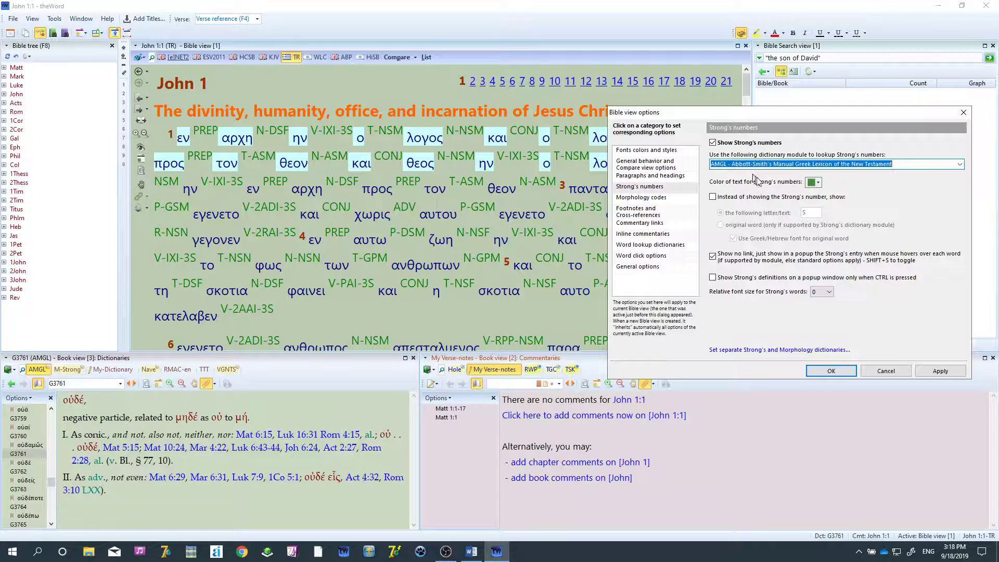
pyautogui.click(940, 370)
pyautogui.click(844, 372)
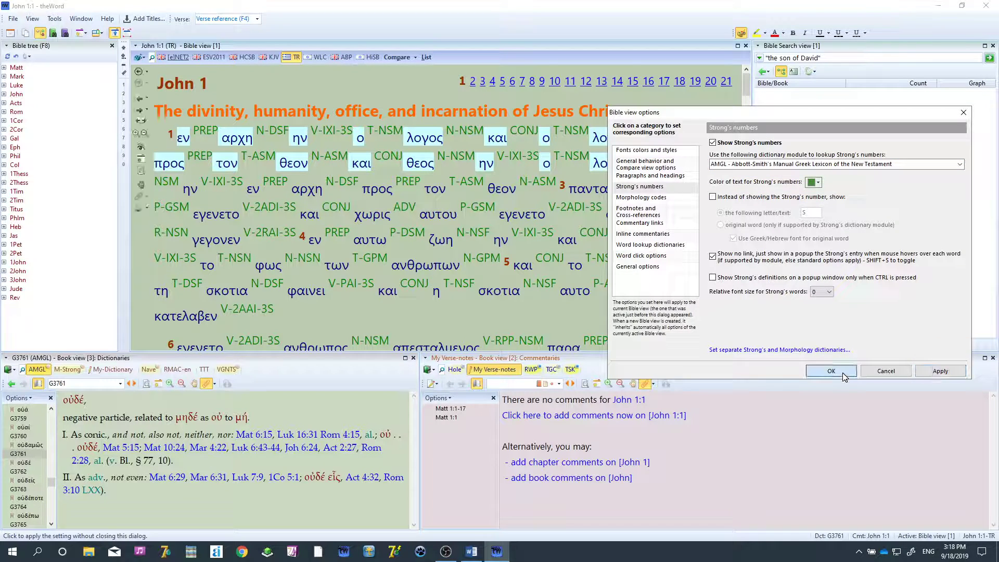
pyautogui.moveTo(504, 184)
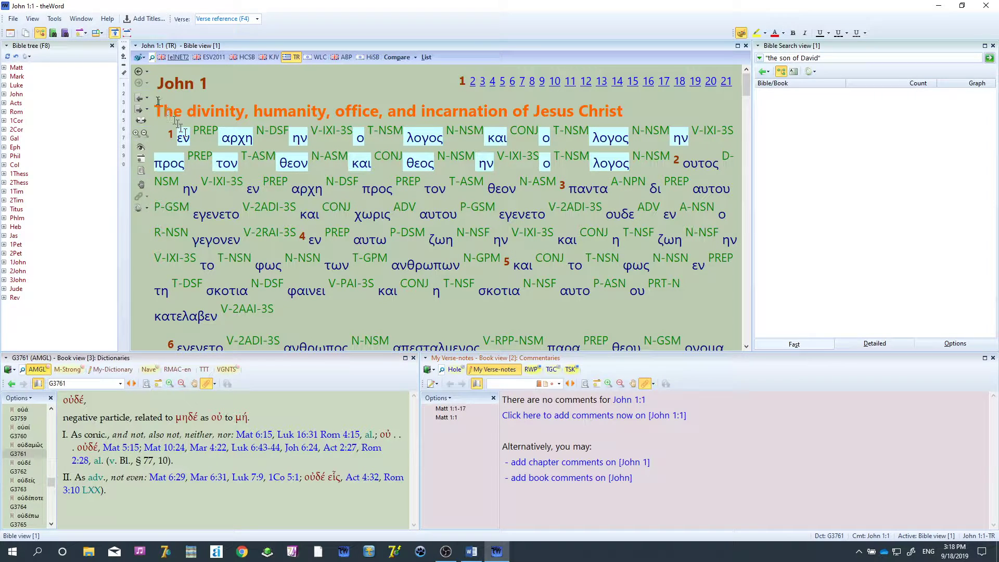
# Set the Strong's lookup dictionary to M-Strong - Mickelson's Enhanced Strong's Dictionaries and view the popup entry for θεον in John 1:2.
pyautogui.click(139, 57)
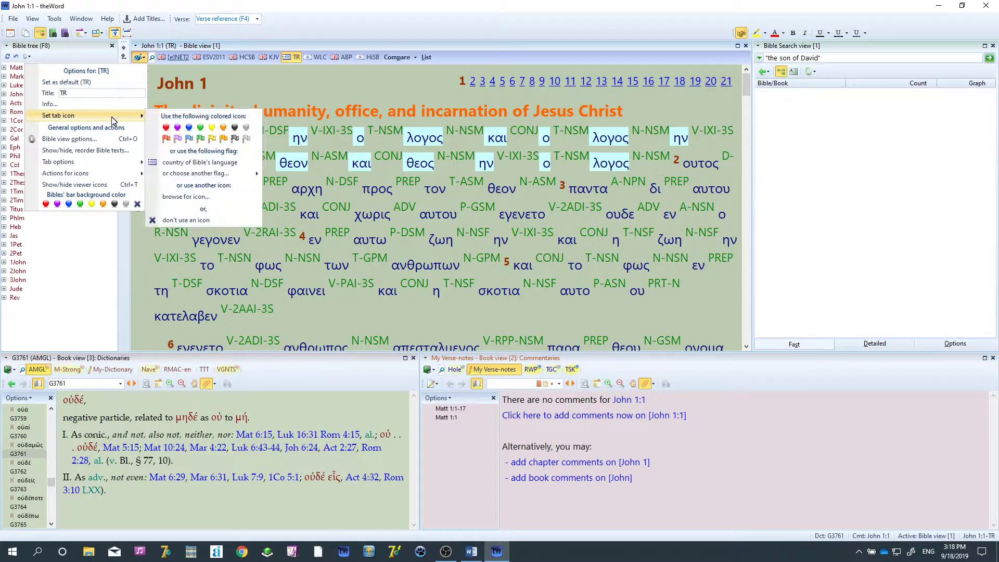
pyautogui.click(78, 139)
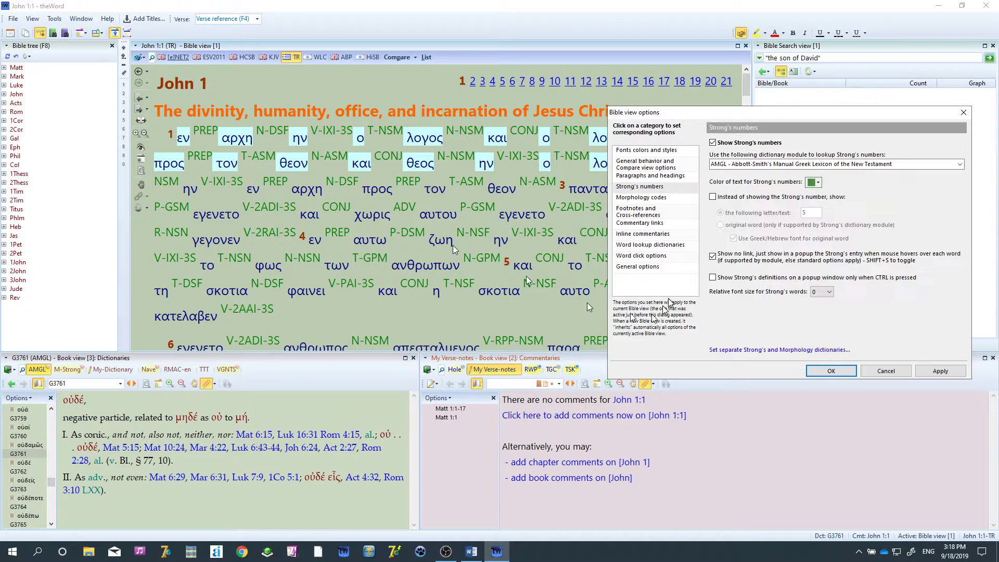
pyautogui.click(960, 165)
pyautogui.click(870, 181)
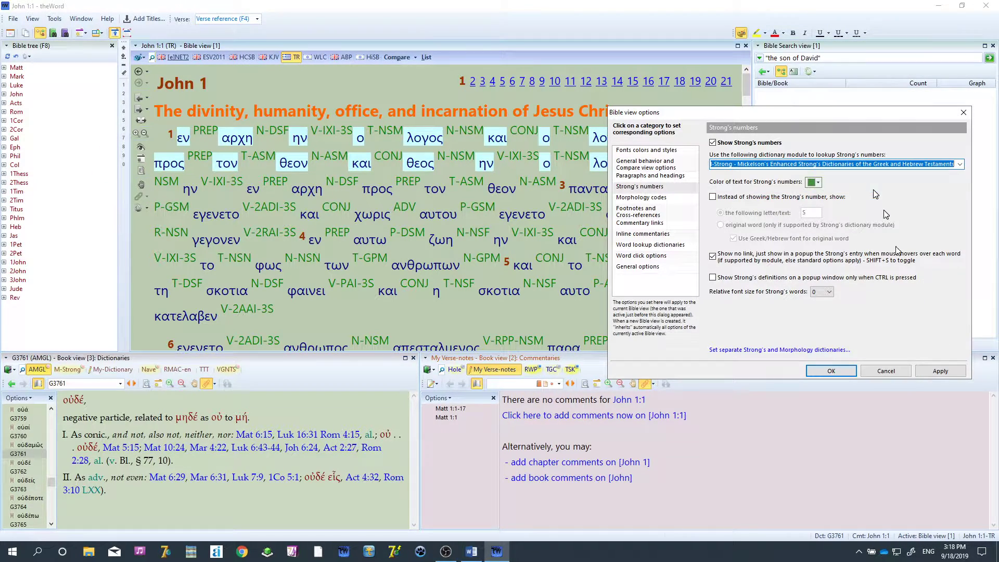
pyautogui.click(939, 374)
pyautogui.click(840, 370)
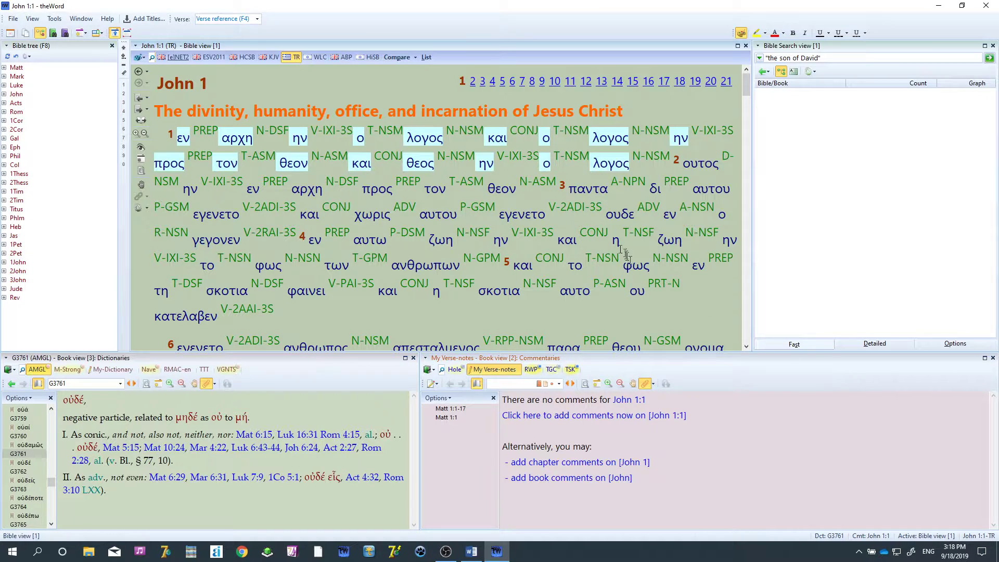
pyautogui.moveTo(504, 190)
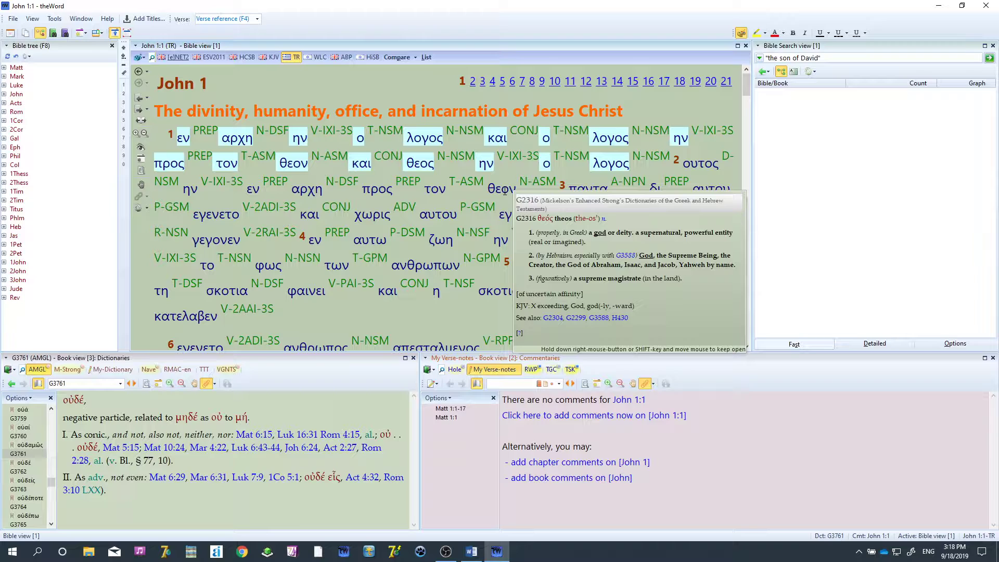
# Turn on cross-references in the Bible view and apply the setting.
pyautogui.click(147, 71)
pyautogui.click(92, 139)
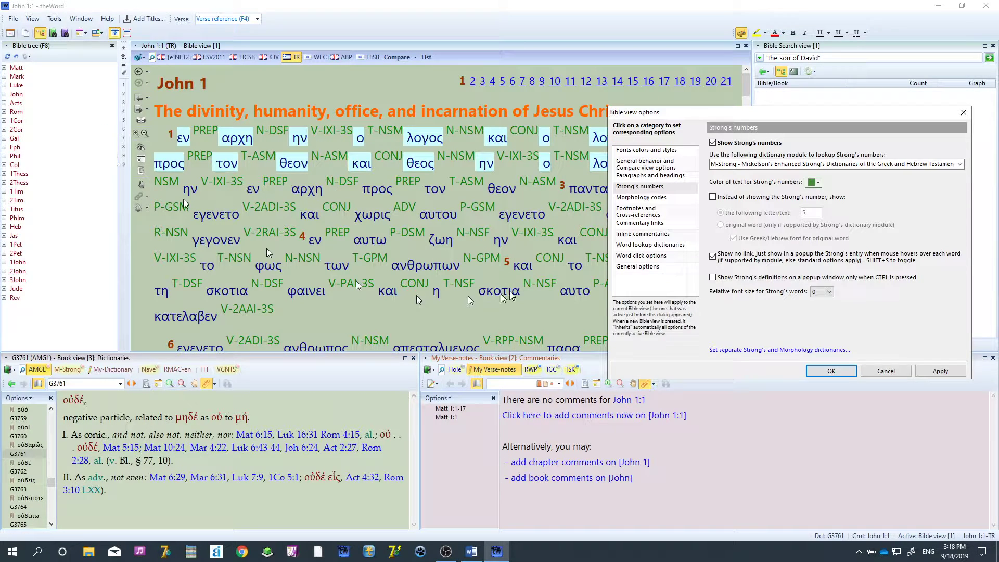
pyautogui.click(644, 211)
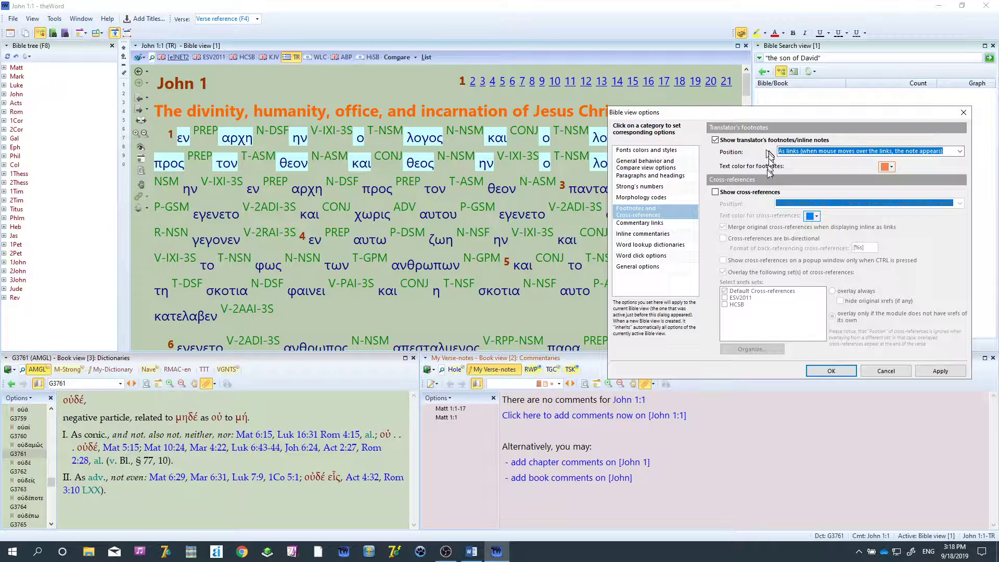
pyautogui.click(739, 192)
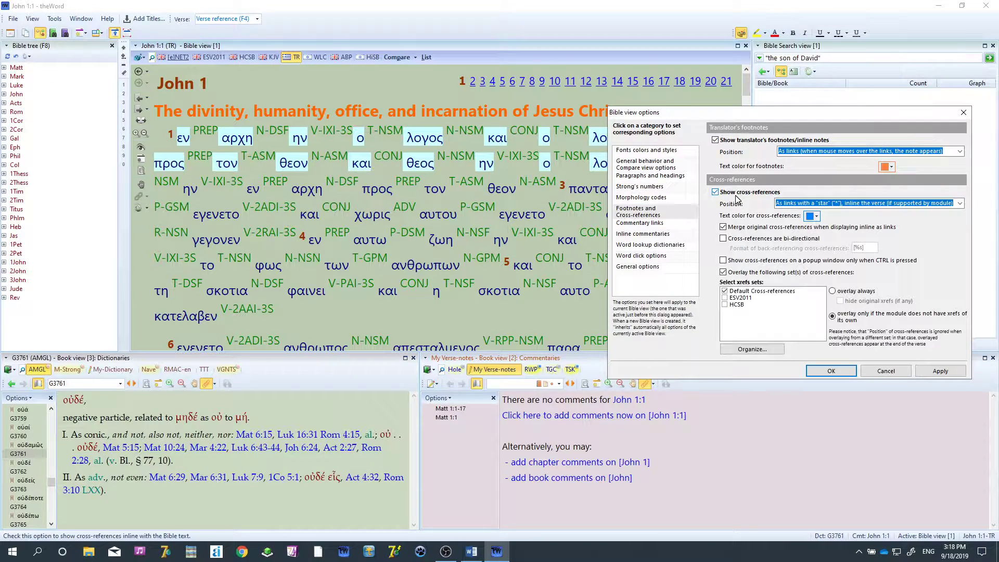
pyautogui.click(946, 372)
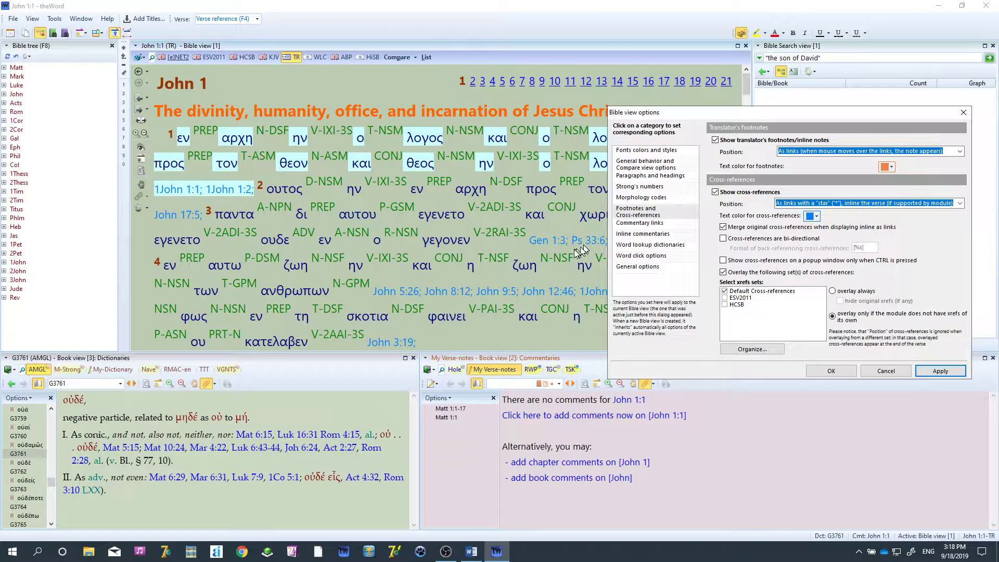
# Add the ESV2011 and HCSB sets to the overlaid cross-references and apply the change.
pyautogui.click(725, 297)
pyautogui.click(725, 305)
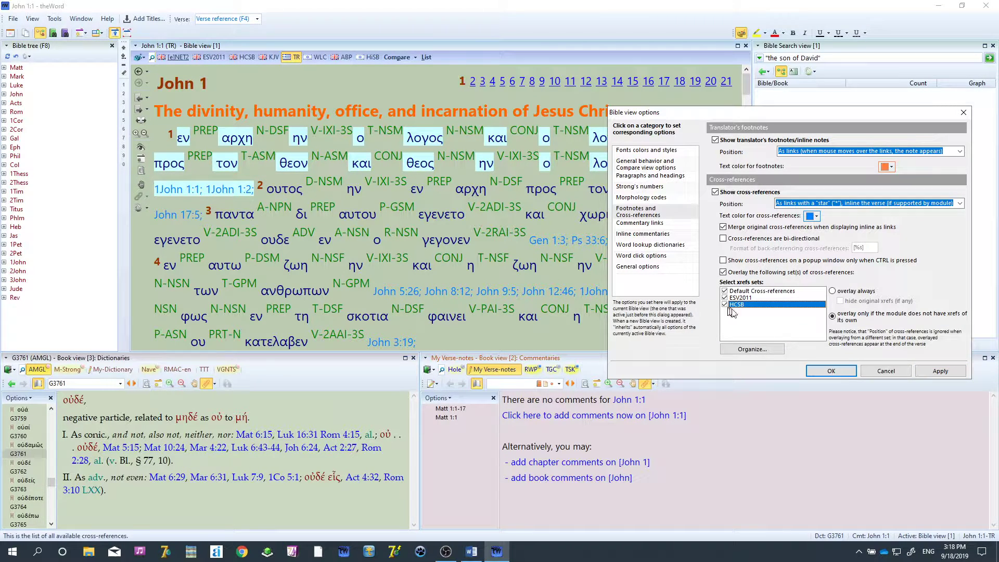
pyautogui.click(940, 371)
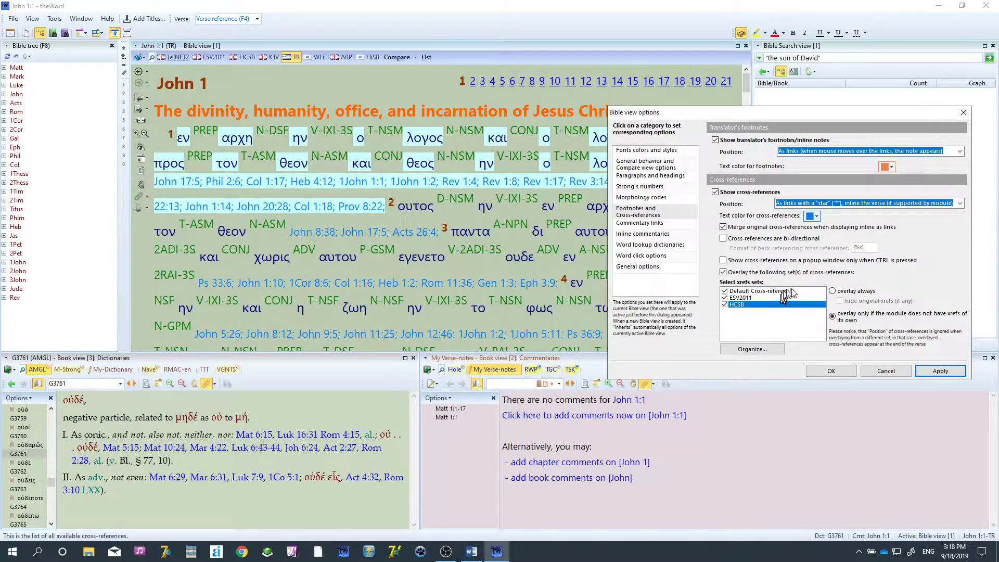
pyautogui.click(954, 371)
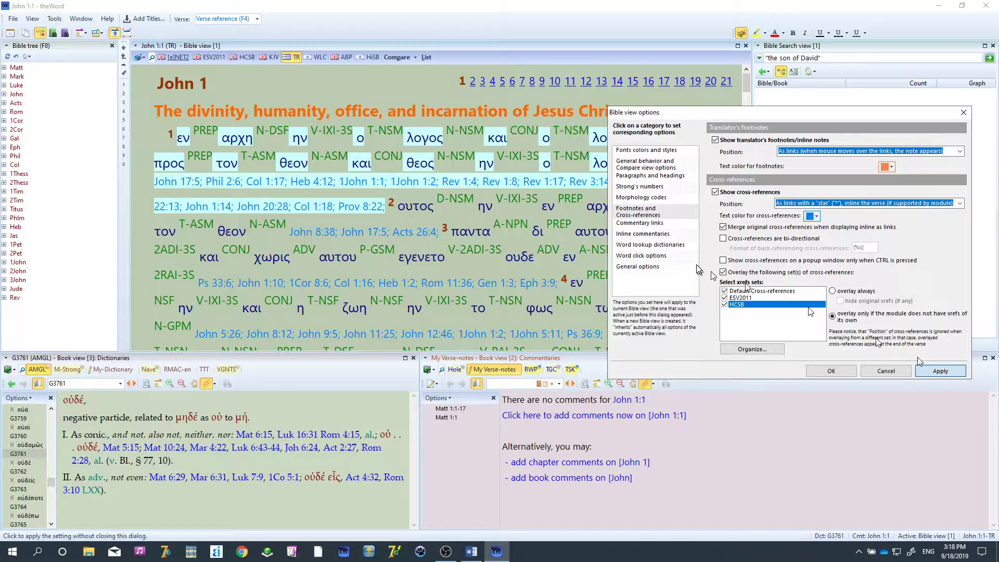
# Show commentary links after each verse for all available commentaries, and open the RWP and TSK entries for John 1:1.
pyautogui.click(667, 225)
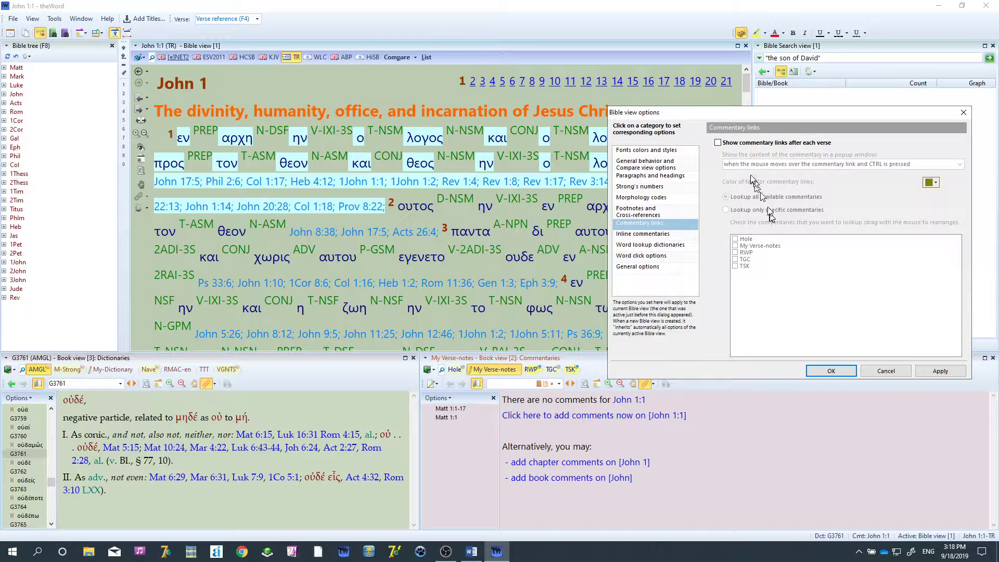
pyautogui.click(731, 146)
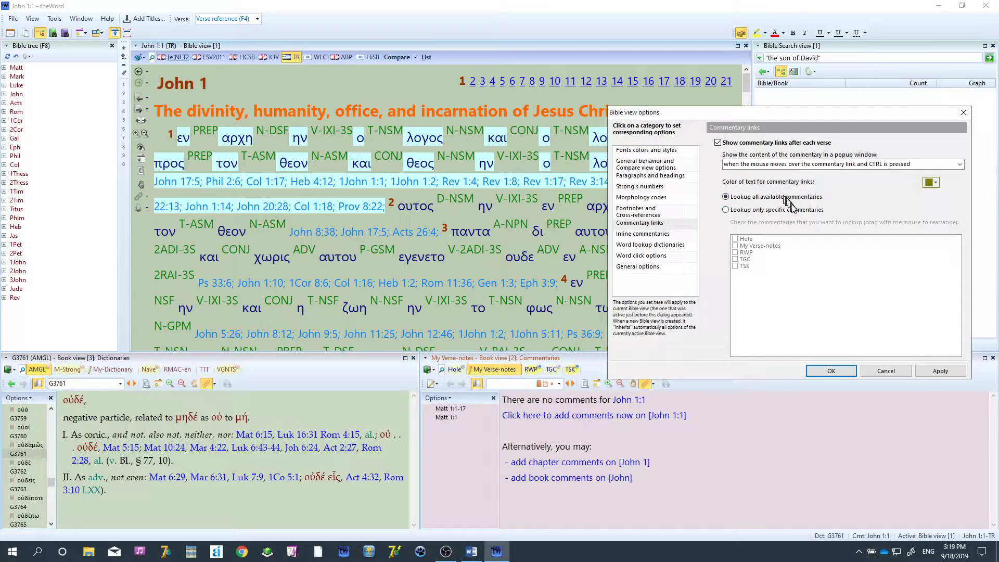
pyautogui.click(926, 371)
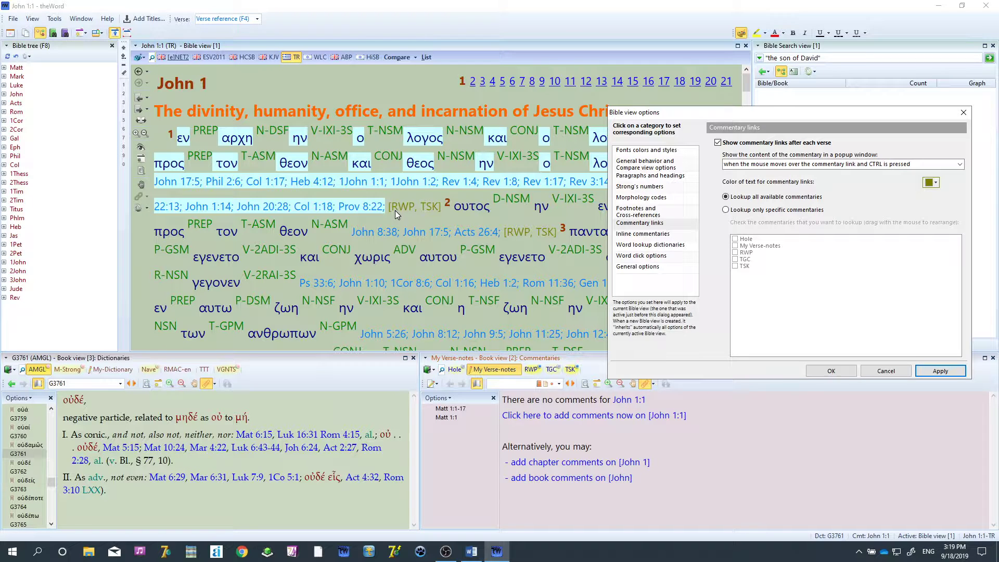
pyautogui.click(811, 372)
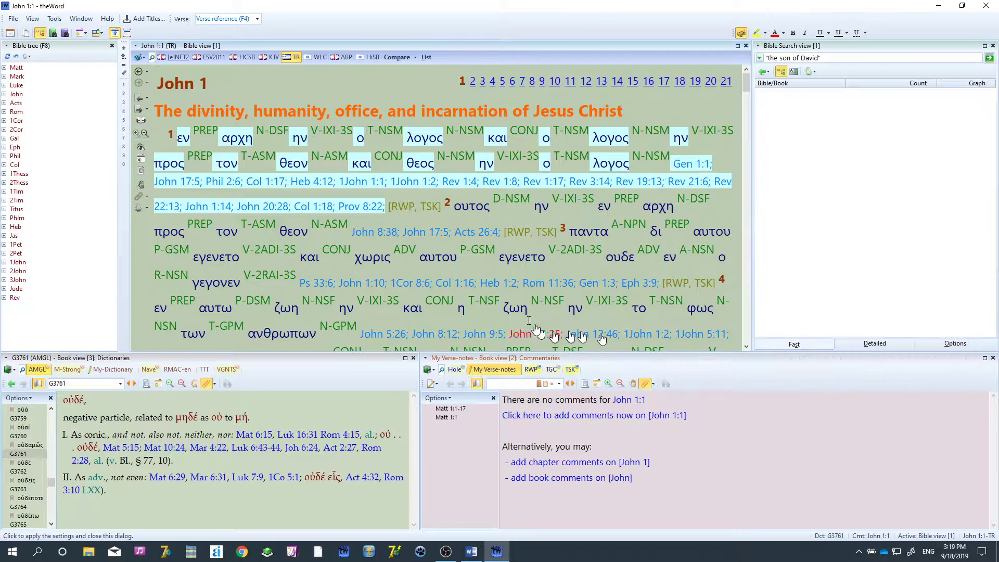
pyautogui.click(399, 209)
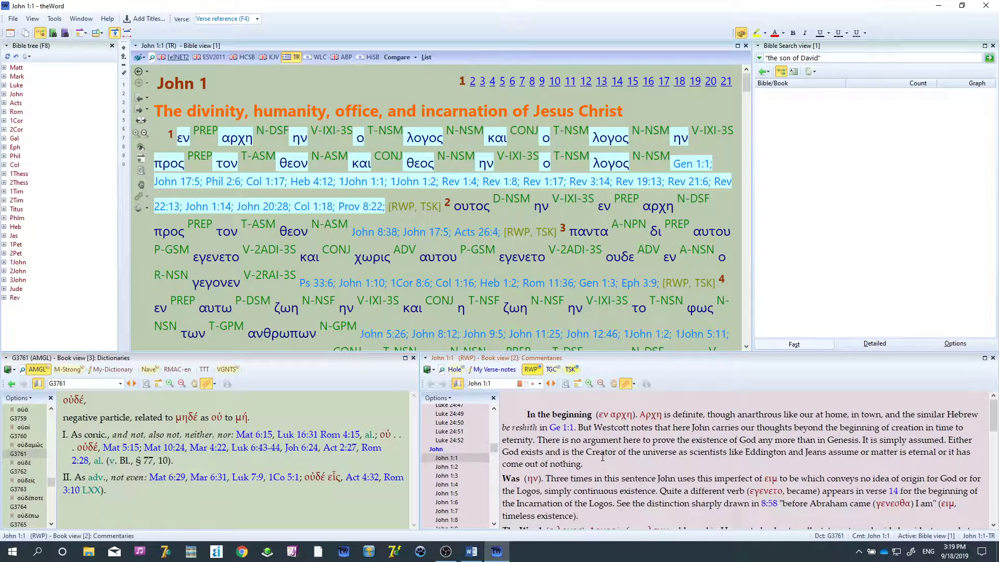
pyautogui.click(434, 214)
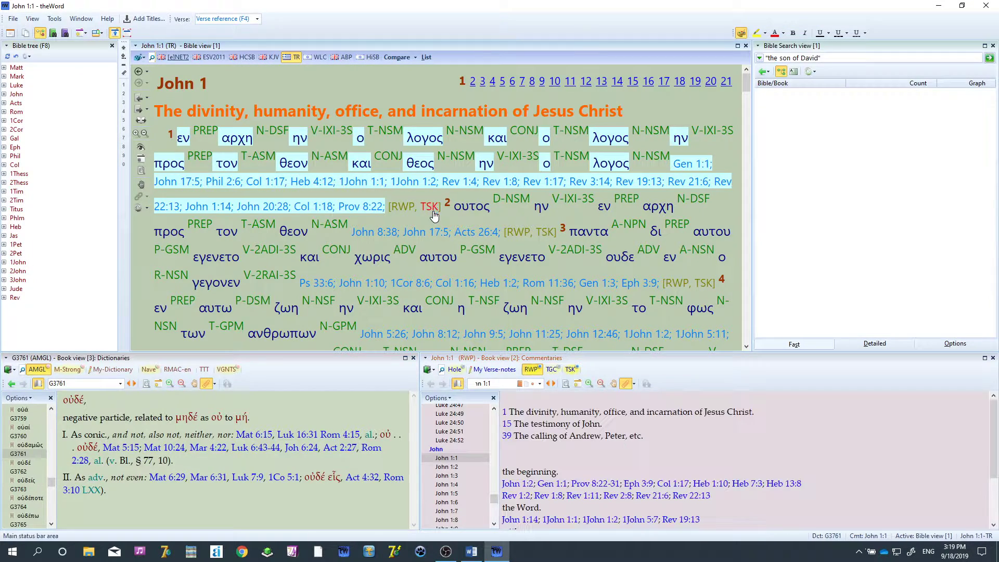
# Set commentary popups to appear when the mouse moves over the commentary link, and preview them on the John 1:1 links.
pyautogui.click(139, 57)
pyautogui.click(89, 139)
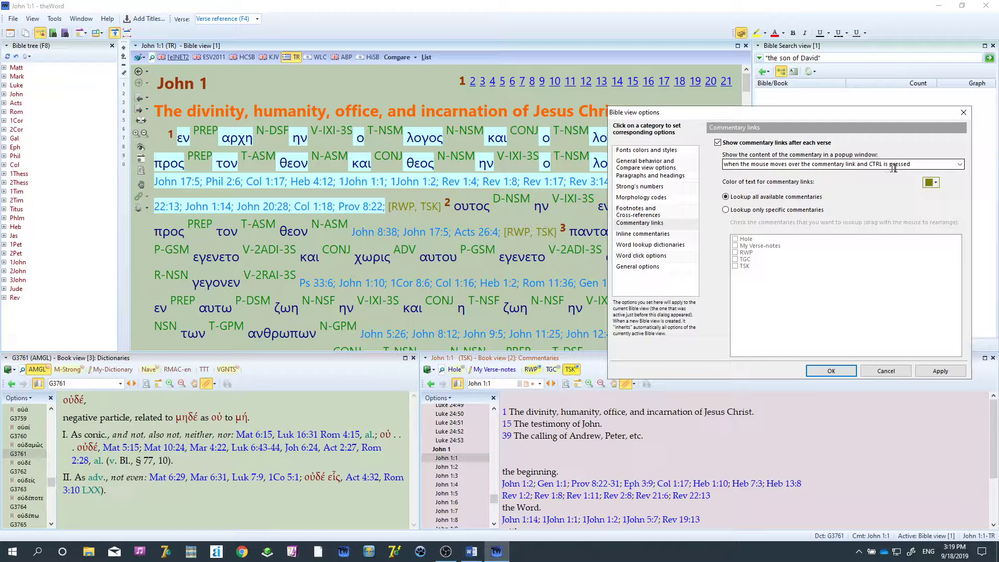
pyautogui.click(959, 165)
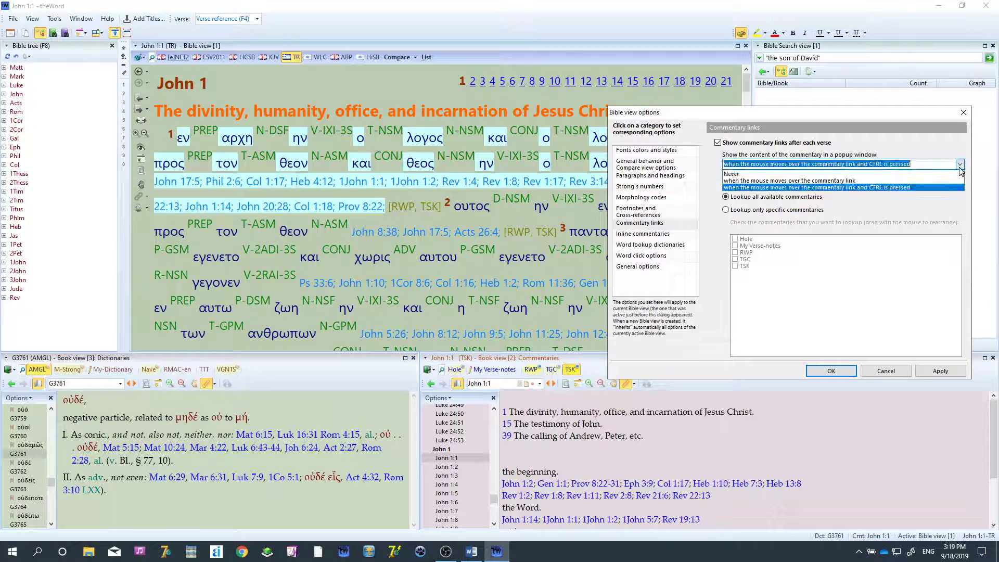
pyautogui.click(905, 186)
pyautogui.click(929, 373)
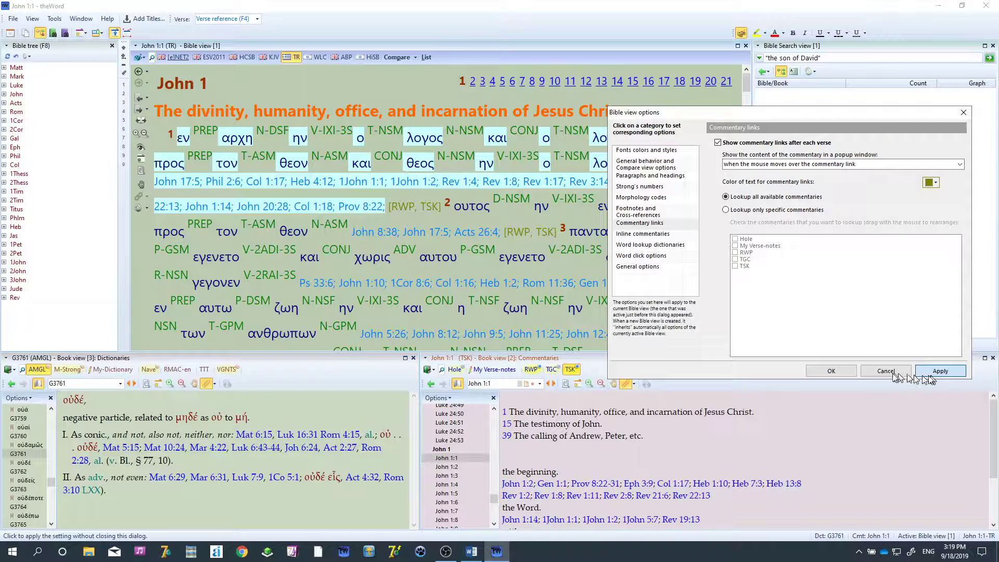
pyautogui.click(836, 377)
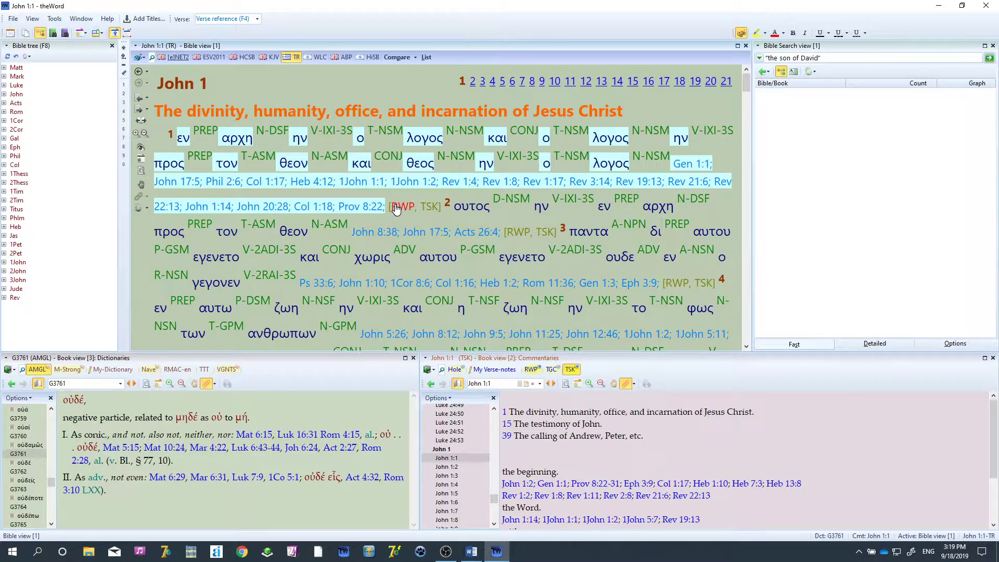
pyautogui.moveTo(395, 208)
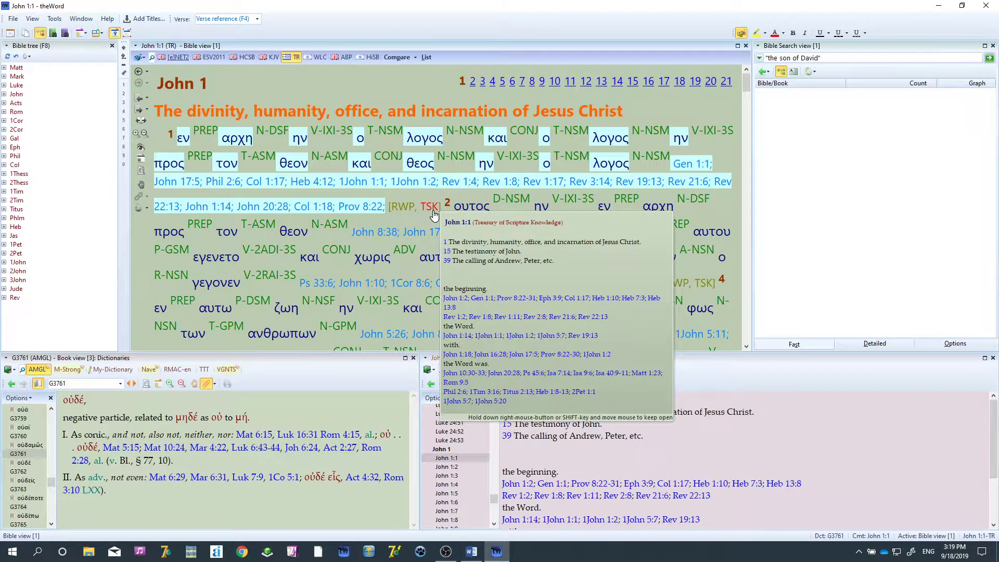
# Turn on inline commentaries at the right of each verse and show the RWP commentary there.
pyautogui.click(139, 58)
pyautogui.click(97, 136)
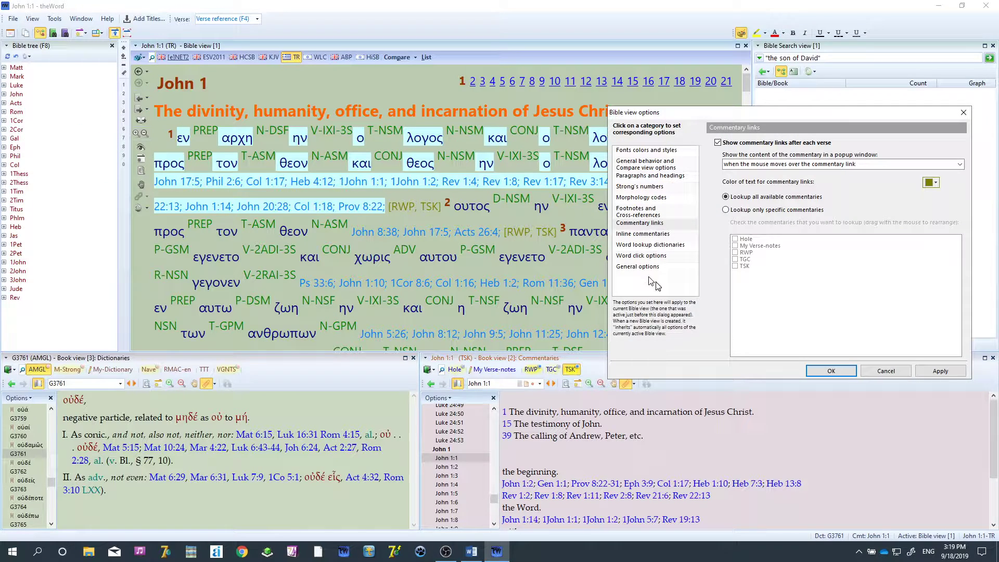
pyautogui.click(655, 236)
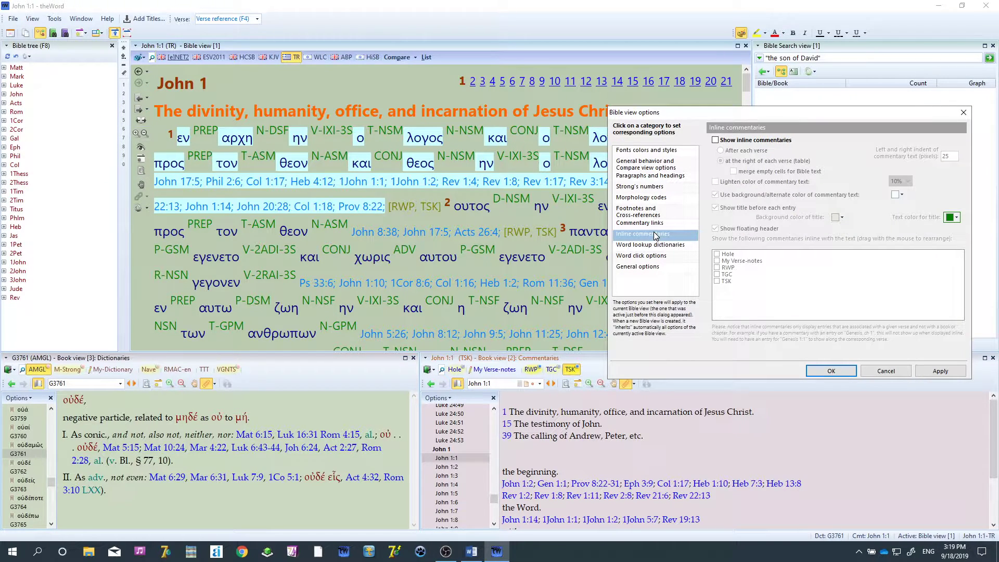
pyautogui.click(737, 141)
pyautogui.click(943, 372)
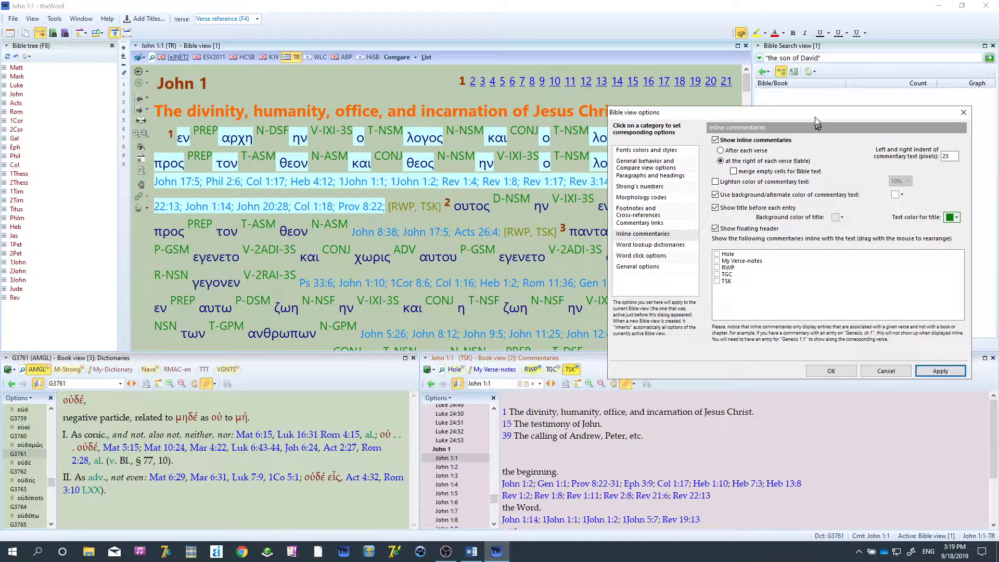
pyautogui.moveTo(817, 123); pyautogui.dragTo(832, 262)
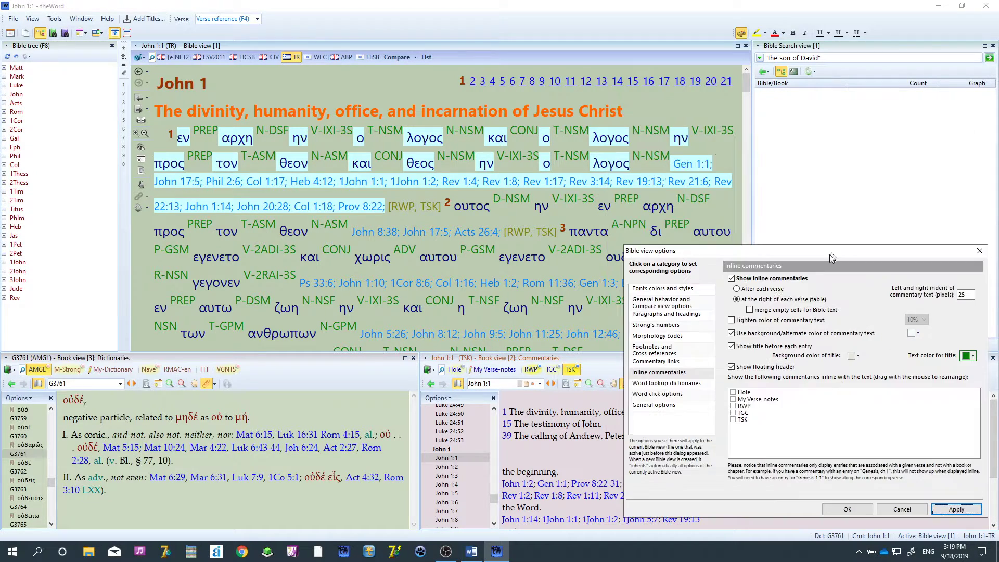
pyautogui.click(733, 406)
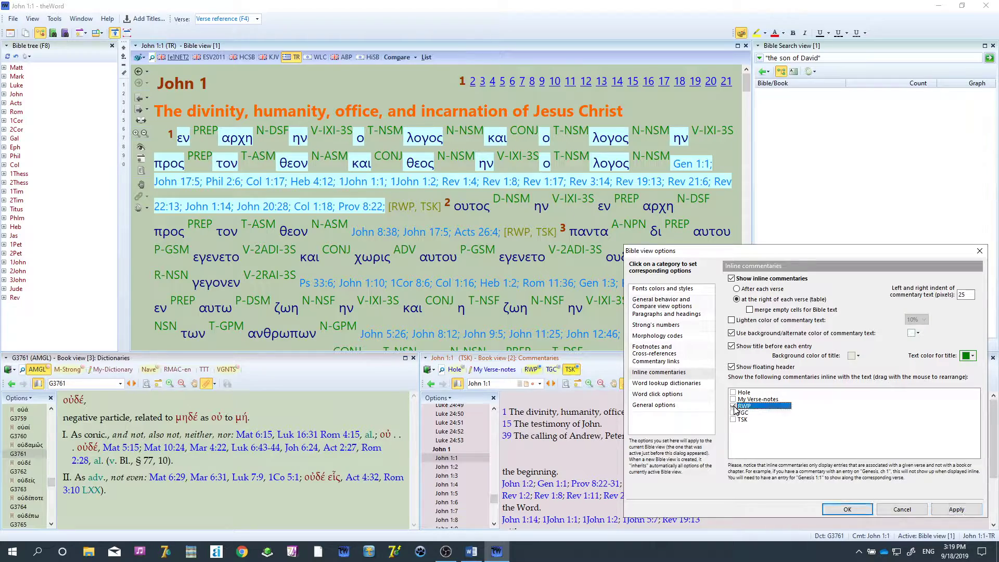
pyautogui.click(956, 510)
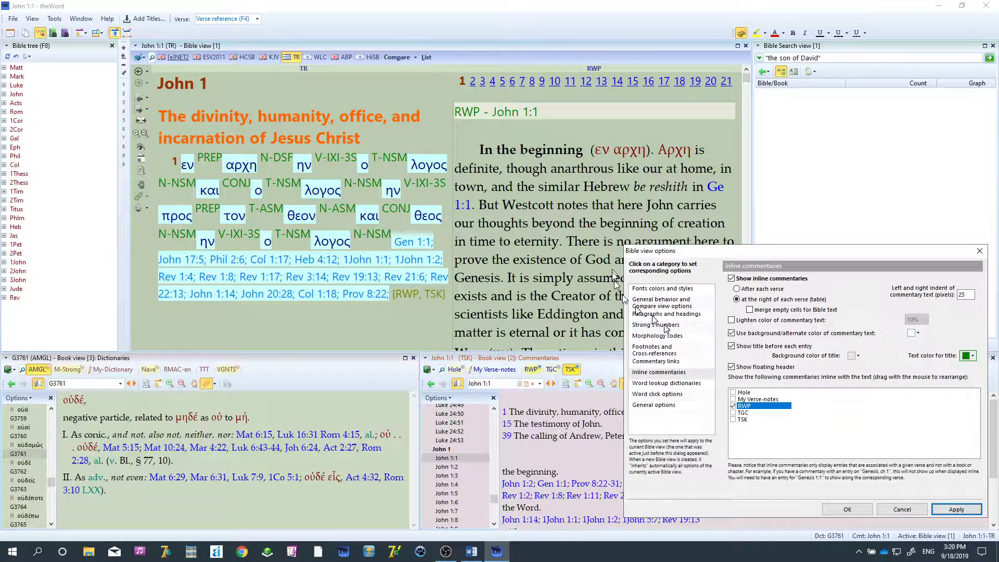
# Try showing TSK as a second inline commentary beside RWP, and remove it again.
pyautogui.click(733, 419)
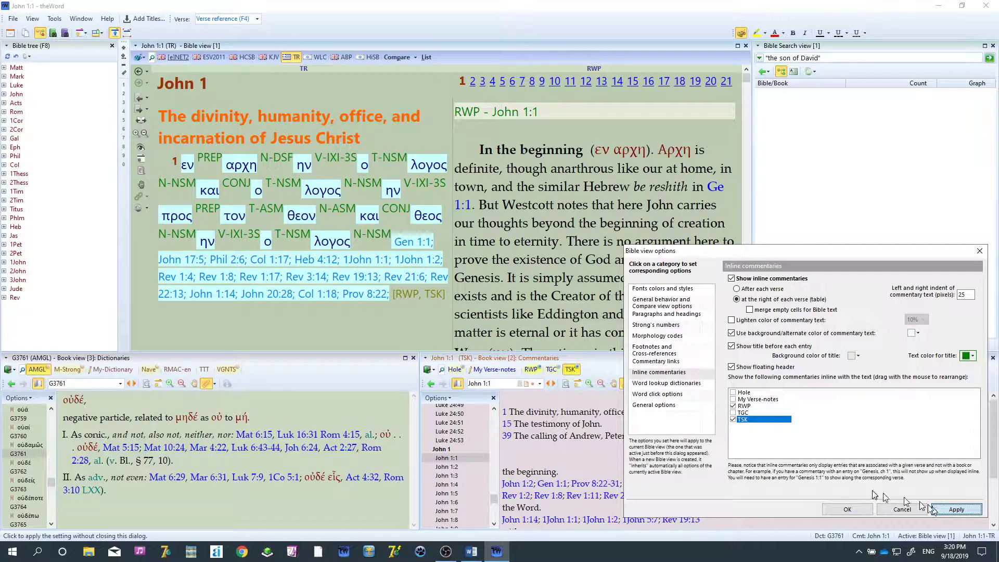
pyautogui.click(933, 509)
pyautogui.click(734, 406)
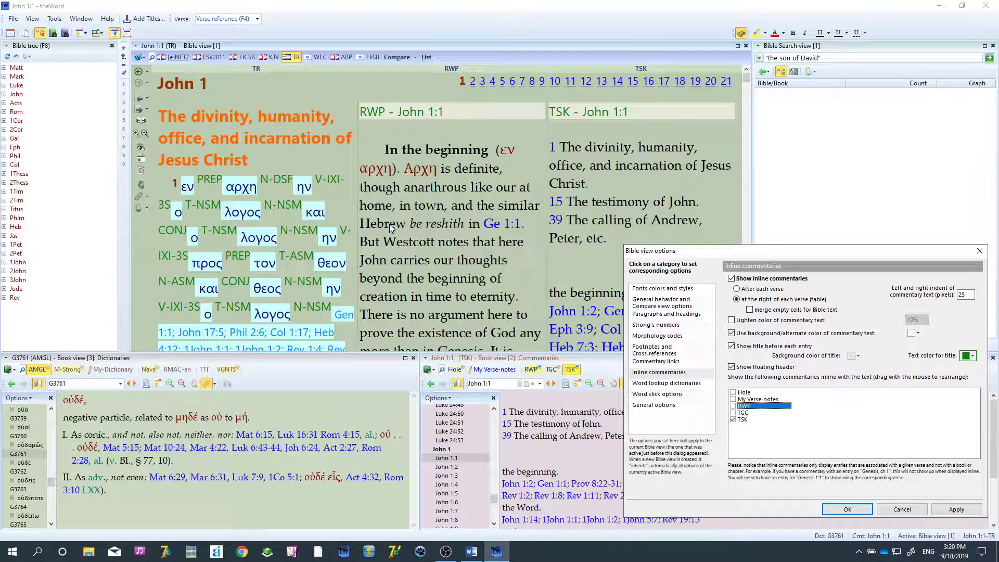
pyautogui.click(734, 406)
pyautogui.click(734, 420)
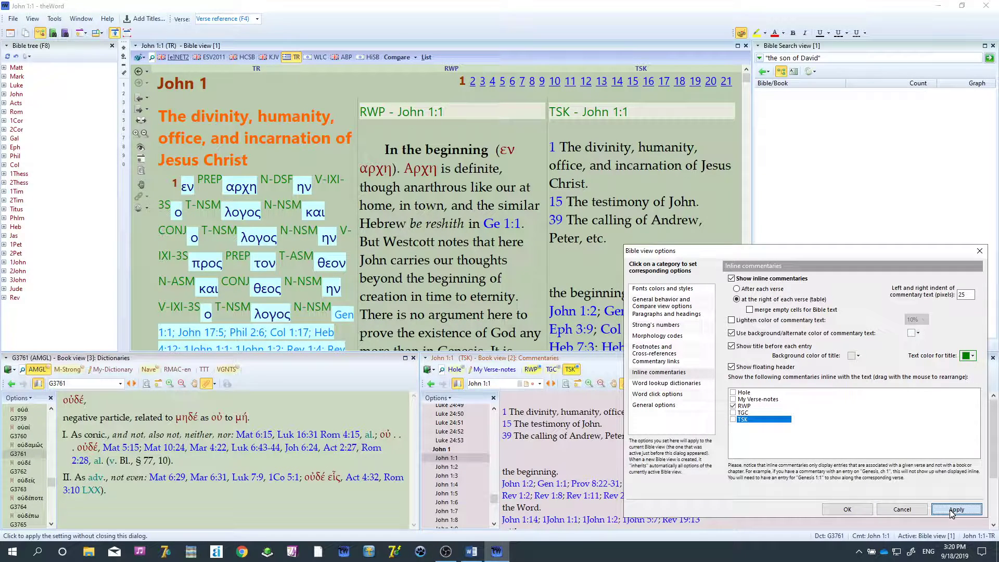
pyautogui.click(956, 509)
# Lighten the color of the inline commentary text by 10%.
pyautogui.click(732, 320)
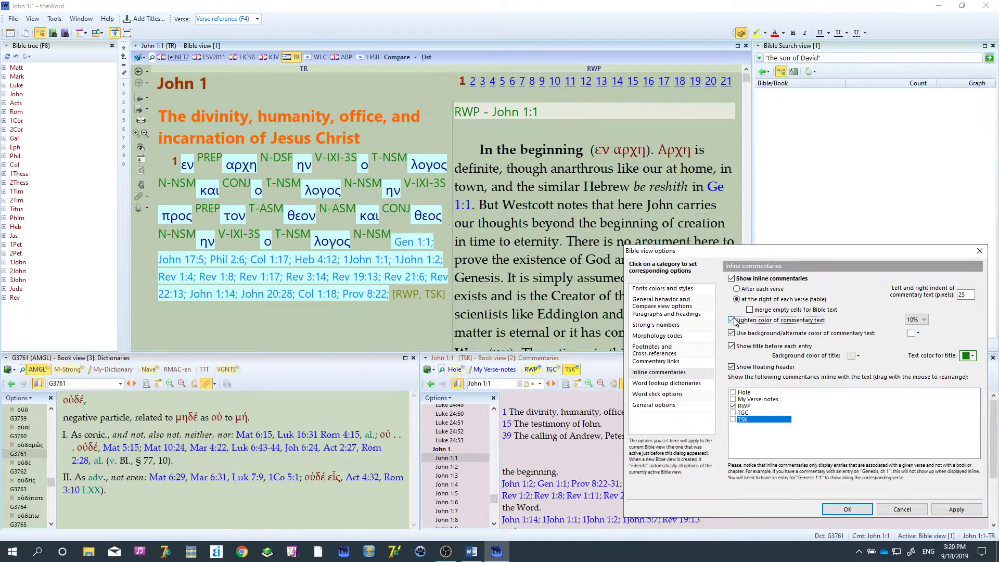
pyautogui.click(955, 509)
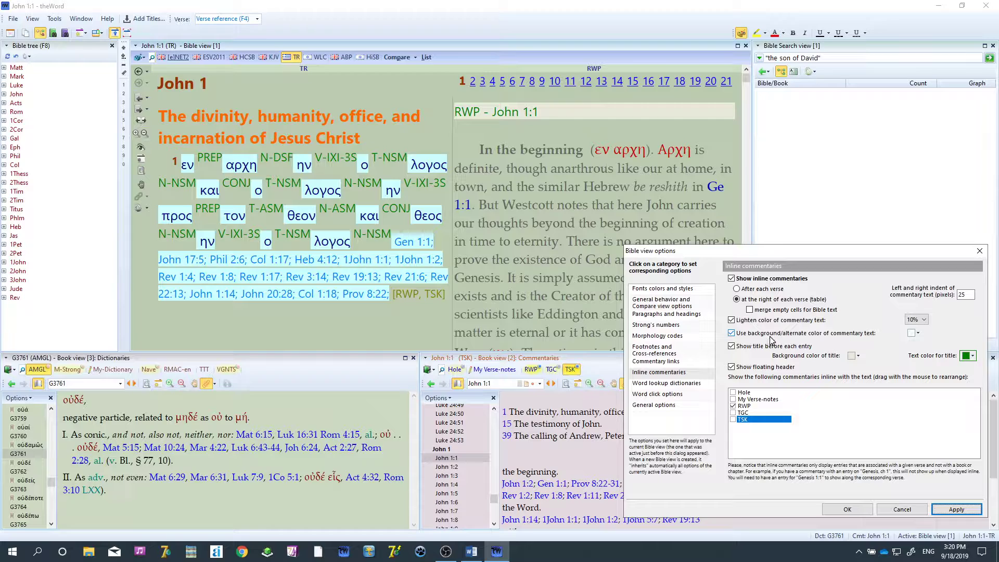
# Try light yellow as the background/alternate color of the inline commentary text, and turn that color option off.
pyautogui.click(918, 334)
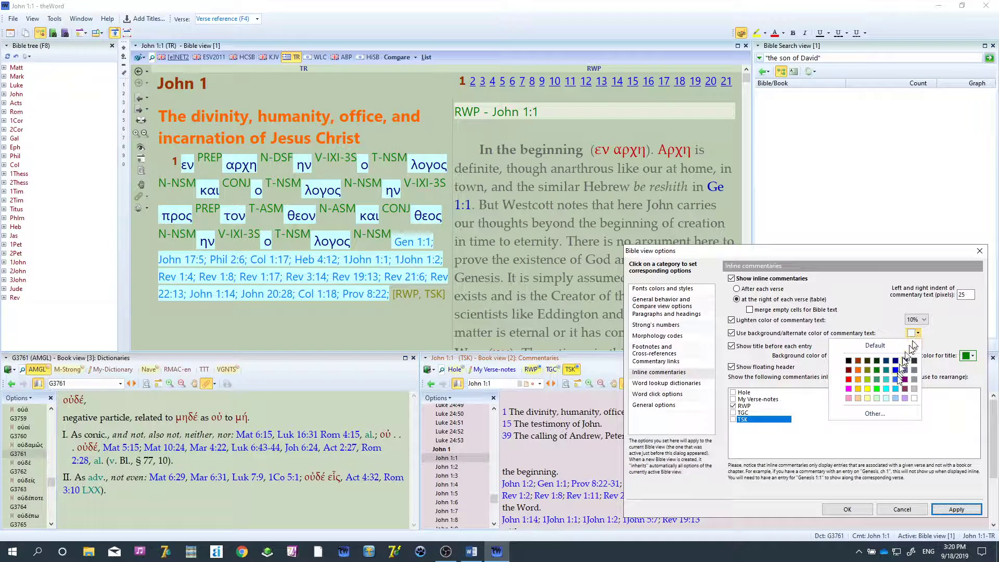
pyautogui.click(895, 415)
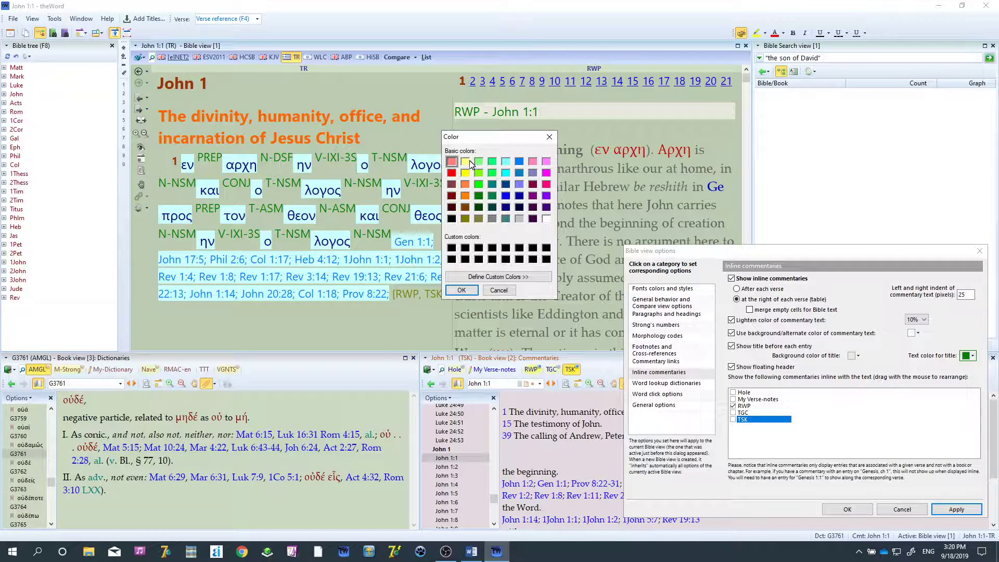
pyautogui.click(465, 289)
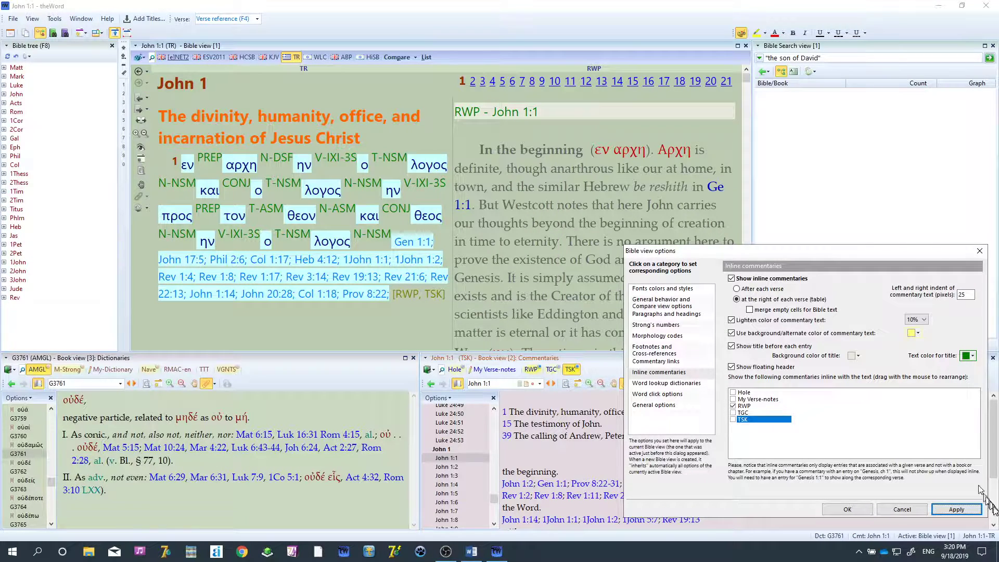
pyautogui.click(969, 502)
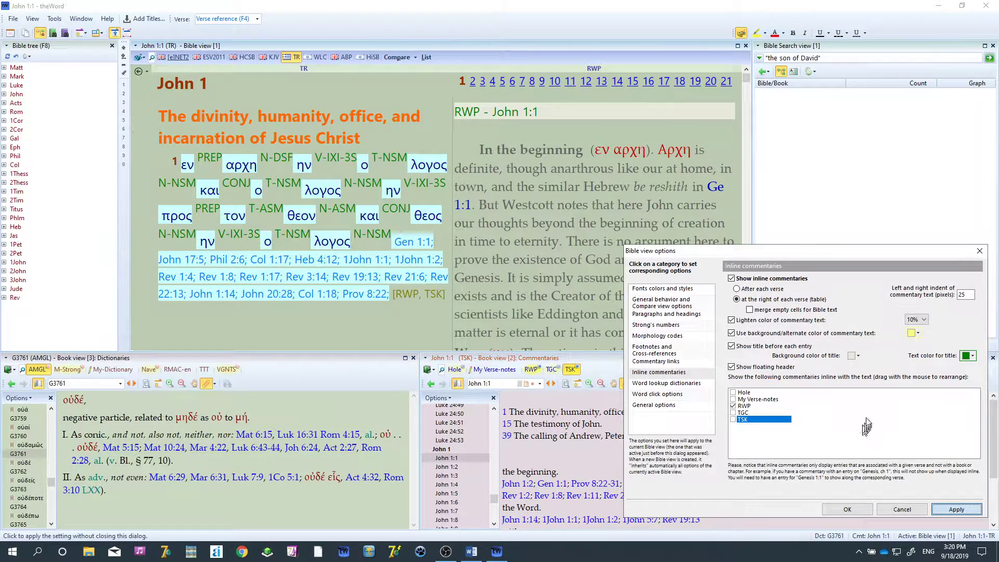
pyautogui.click(786, 336)
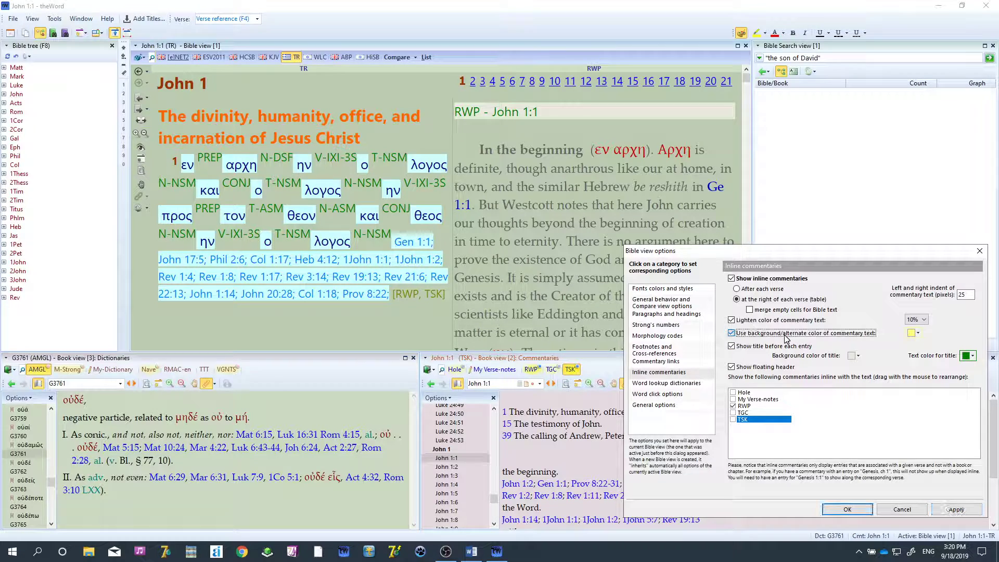
pyautogui.click(956, 510)
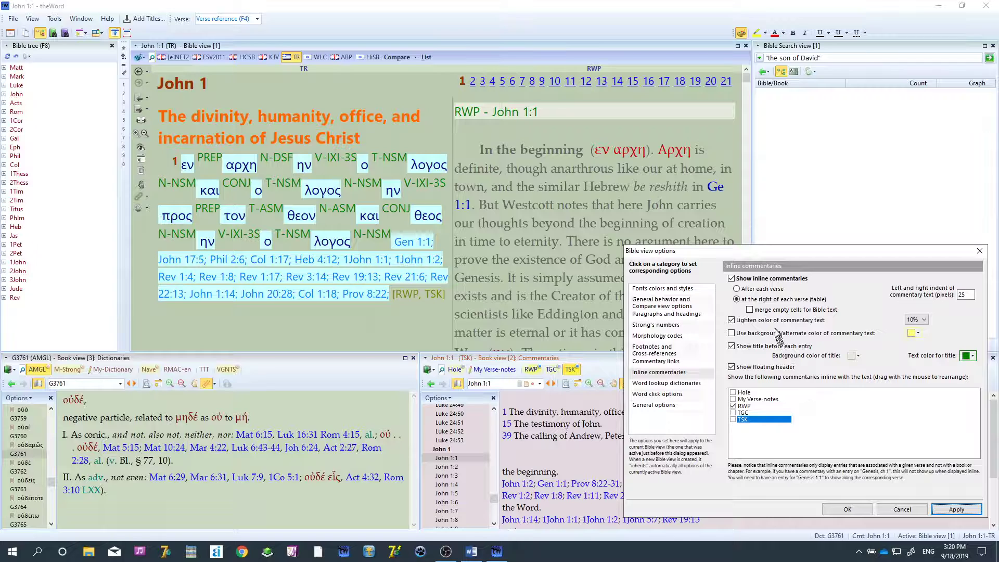
# Turn on the background/alternate color for the inline commentary text and save the Bible view options.
pyautogui.click(780, 334)
pyautogui.click(958, 510)
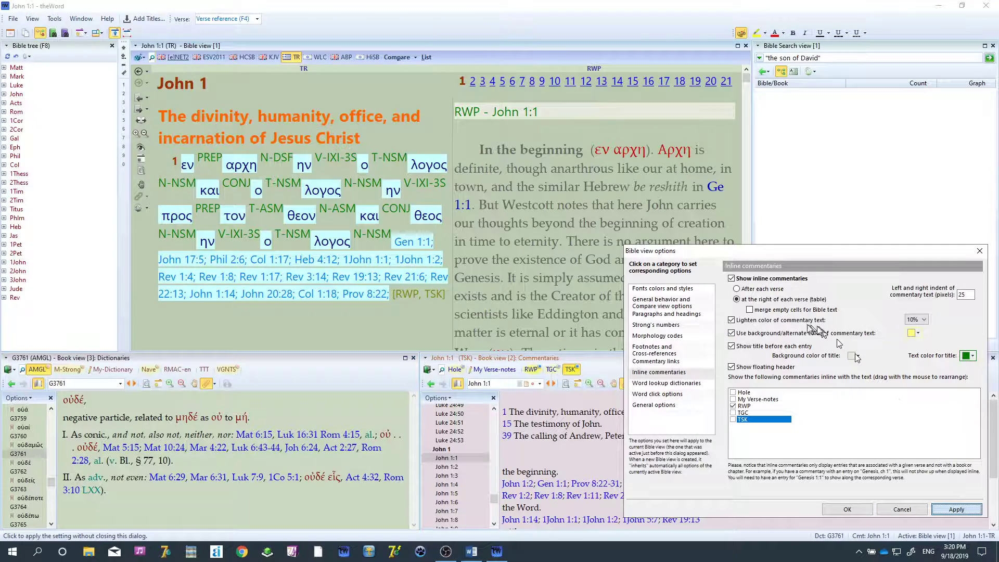
pyautogui.click(847, 508)
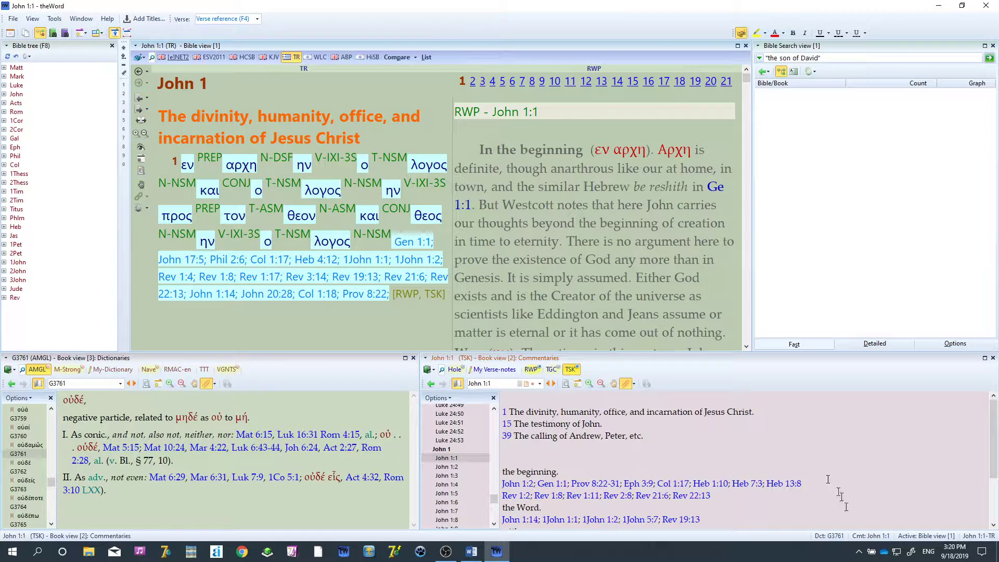
# Turn off the lightened color of the inline commentary text, leaving empty Bible text cells unmerged, and apply the change.
pyautogui.click(144, 58)
pyautogui.click(132, 140)
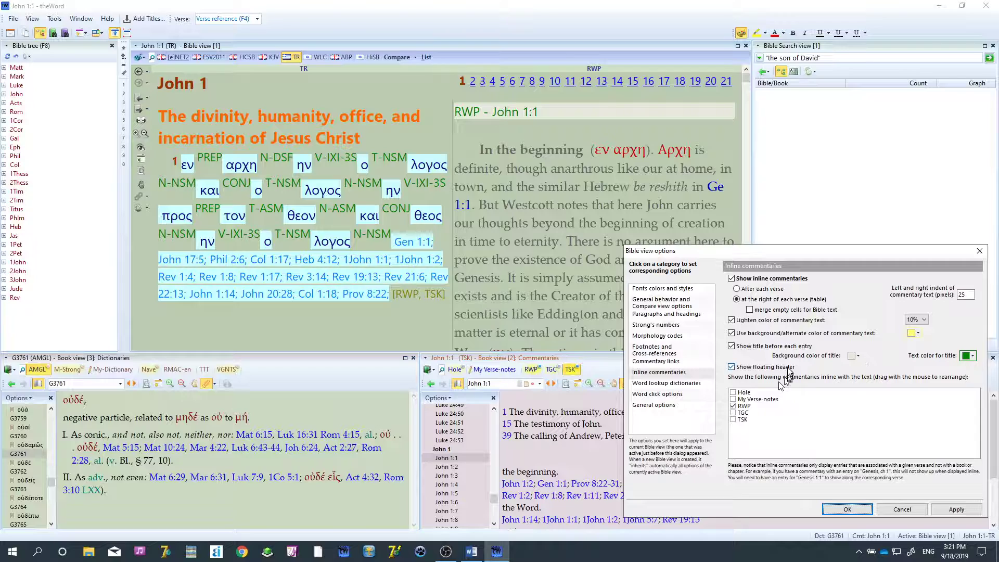
pyautogui.click(778, 310)
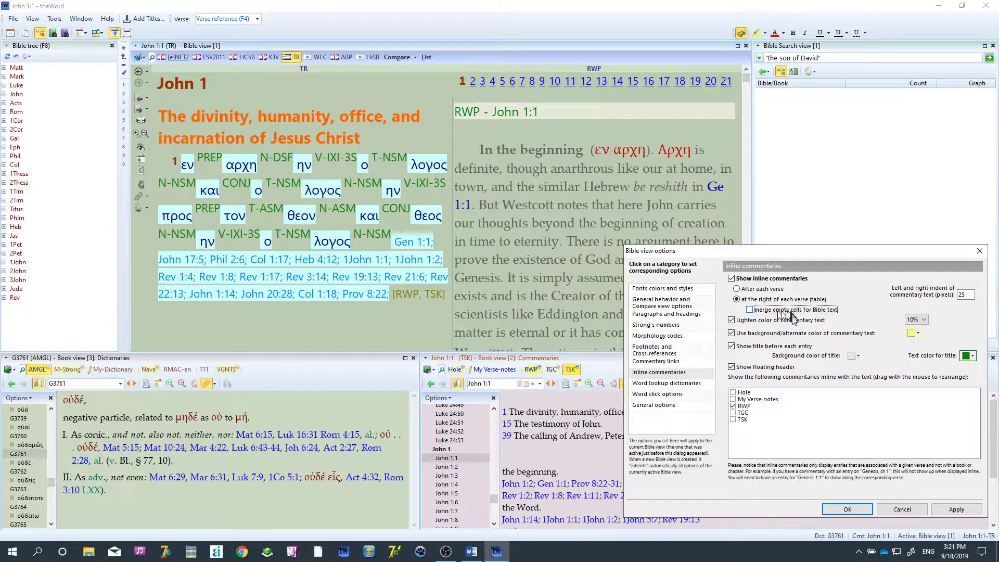
pyautogui.click(764, 320)
pyautogui.click(956, 510)
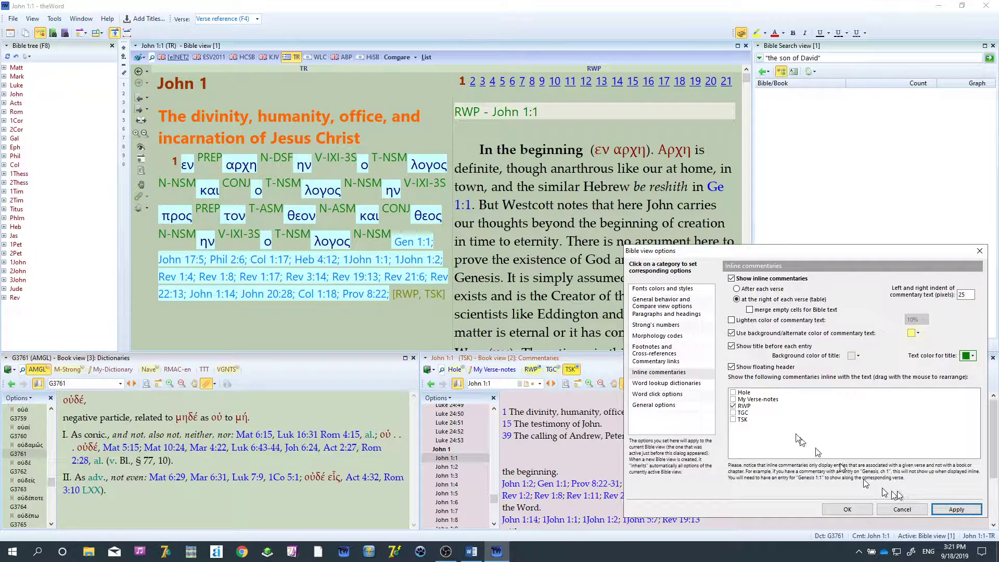
# Enable word lookup on mouse movement over the Bible text, using the AMGL and VGNTS dictionaries for all Bible modules, and save the options.
pyautogui.click(666, 383)
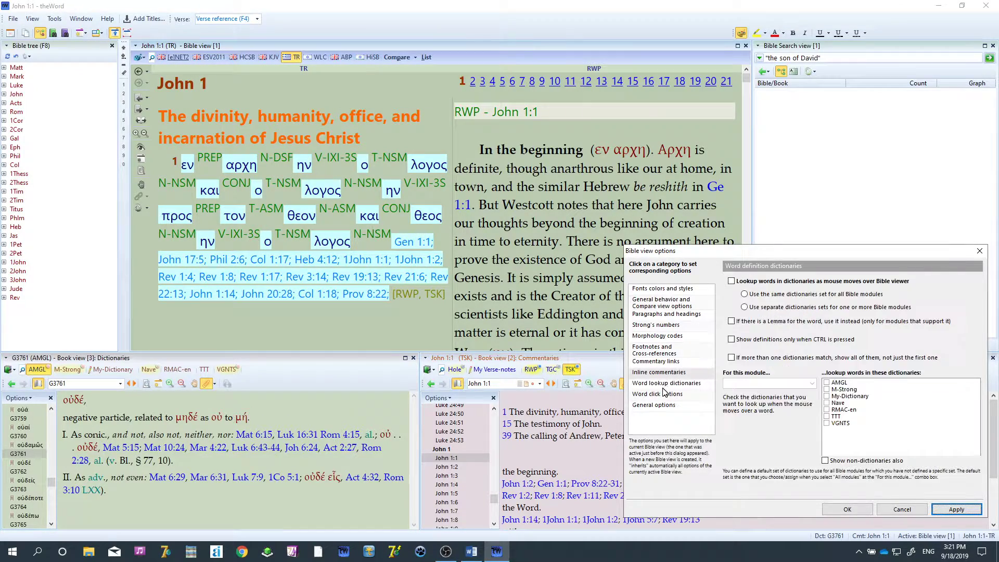
pyautogui.click(732, 281)
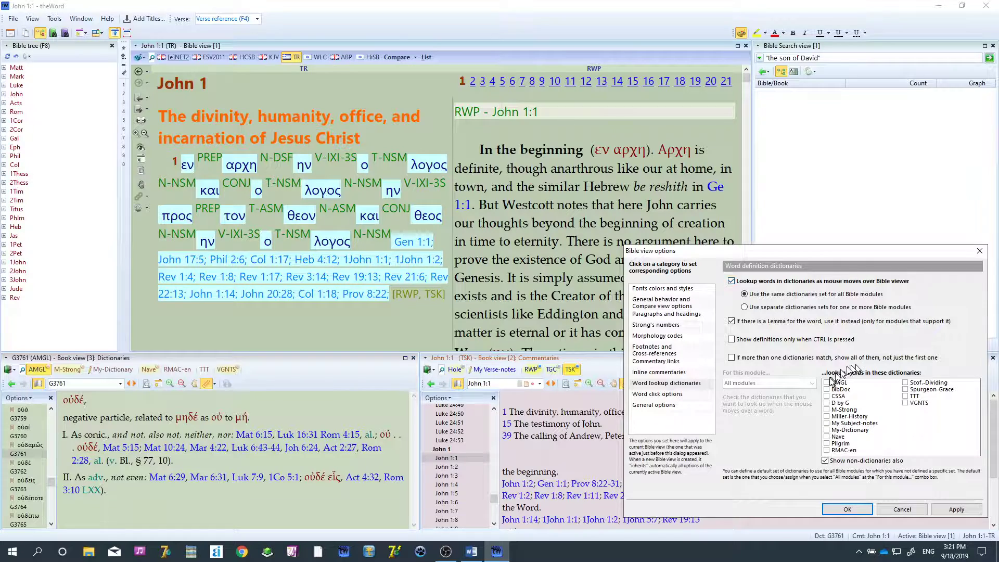
pyautogui.click(828, 384)
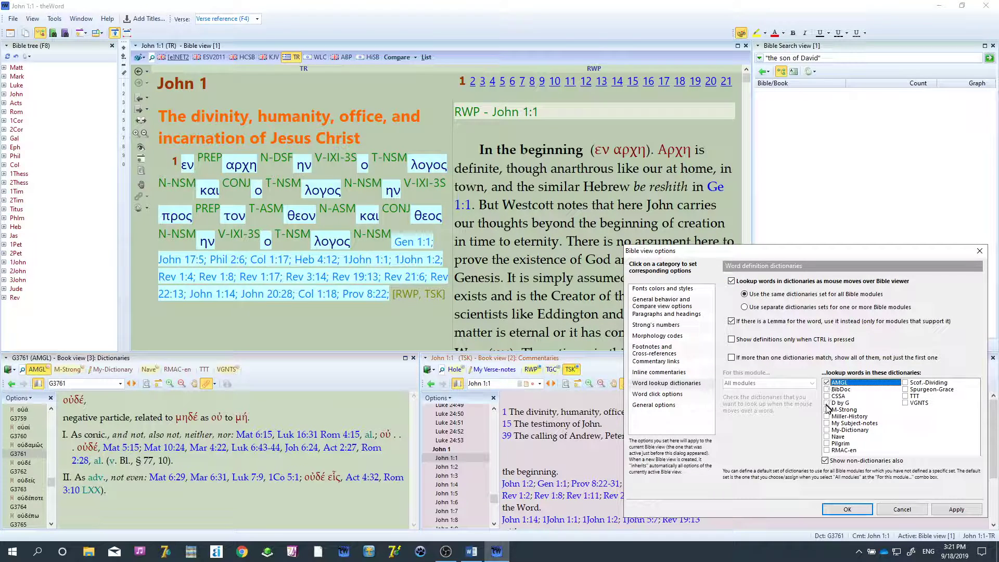
pyautogui.click(827, 409)
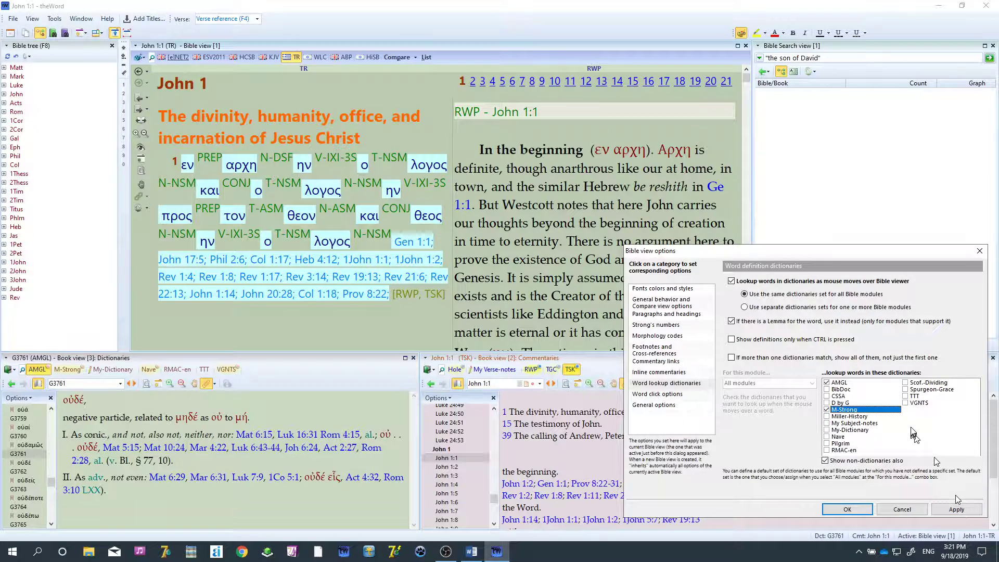
pyautogui.click(906, 403)
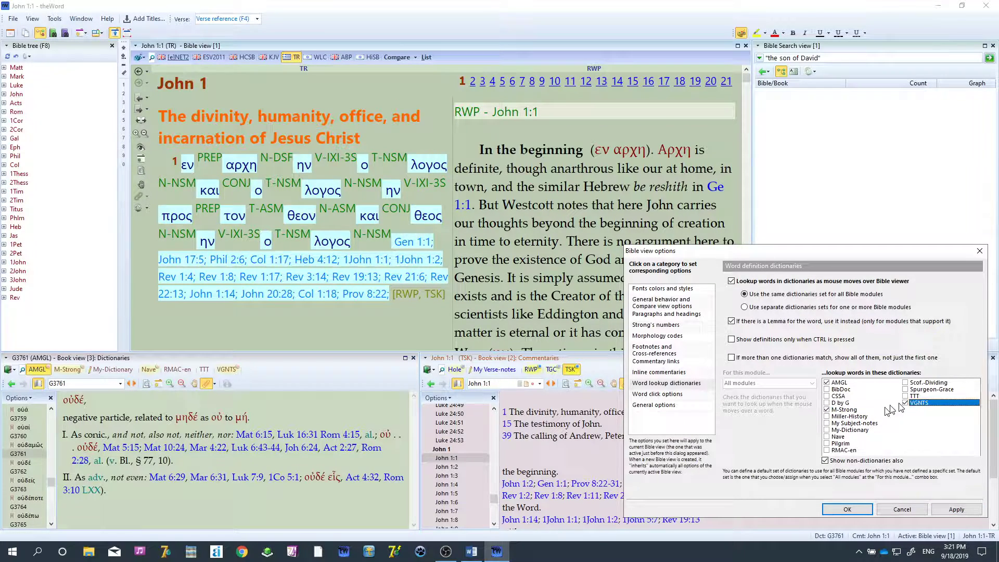
pyautogui.click(828, 411)
pyautogui.click(948, 512)
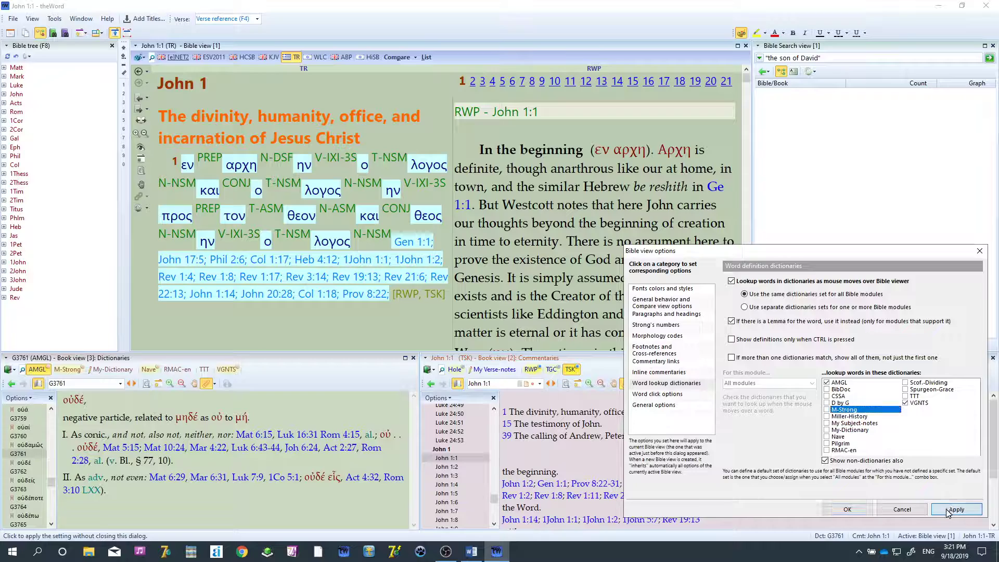
pyautogui.click(847, 510)
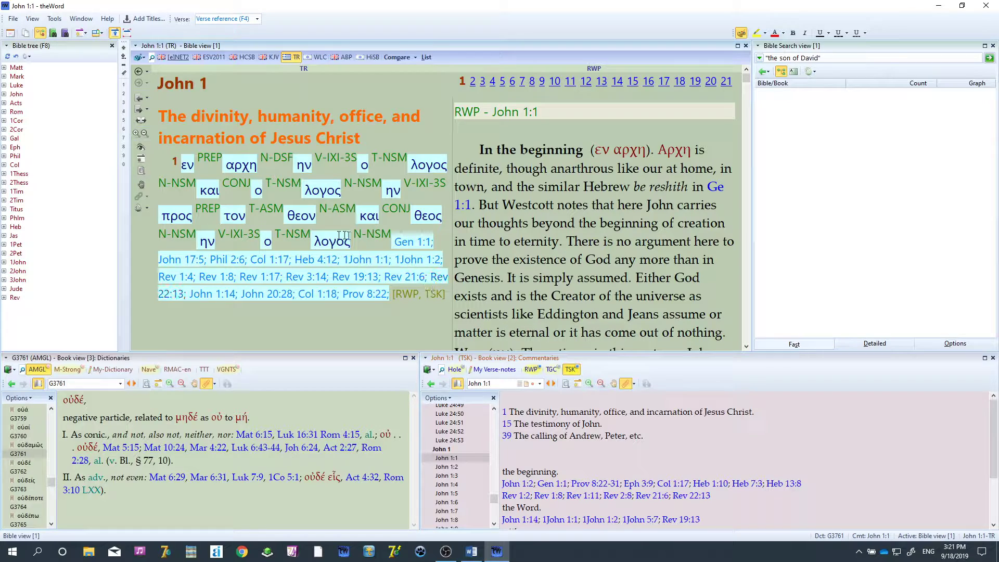
# Bring up the definition popup for the last λογος in John 1:1 and read through its dictionary entries.
pyautogui.moveTo(330, 240)
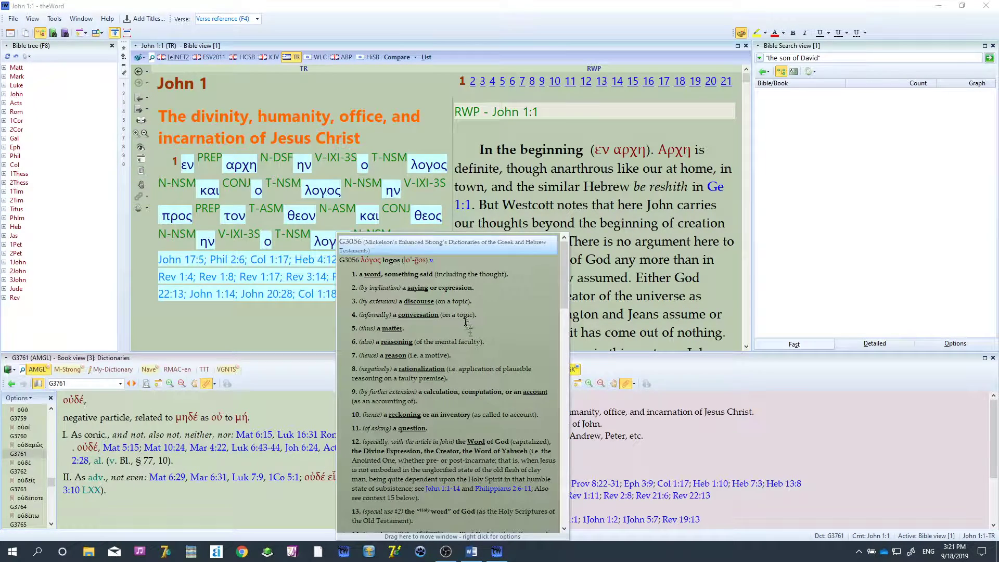
pyautogui.scroll(-10, 471, 305)
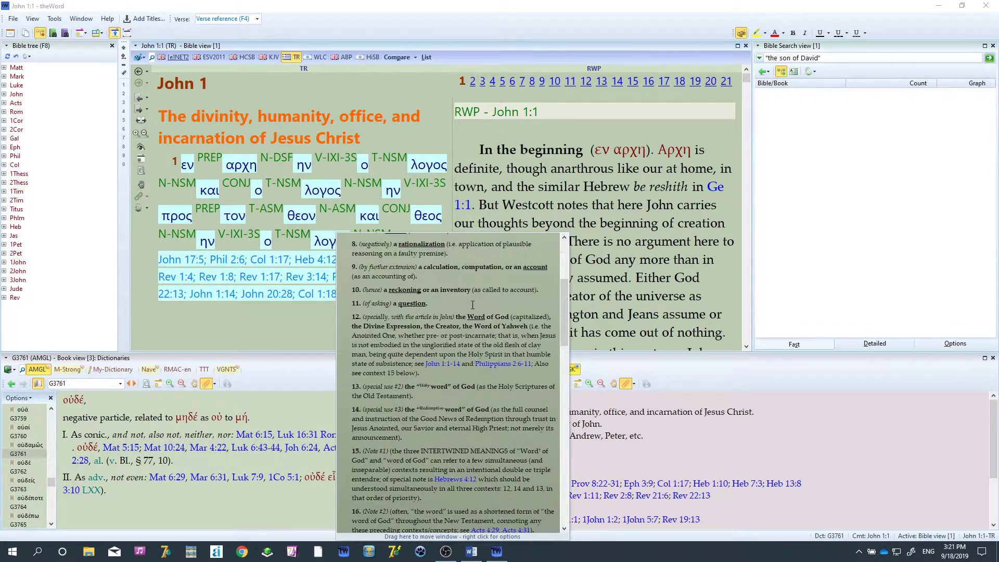
pyautogui.scroll(-3, 471, 306)
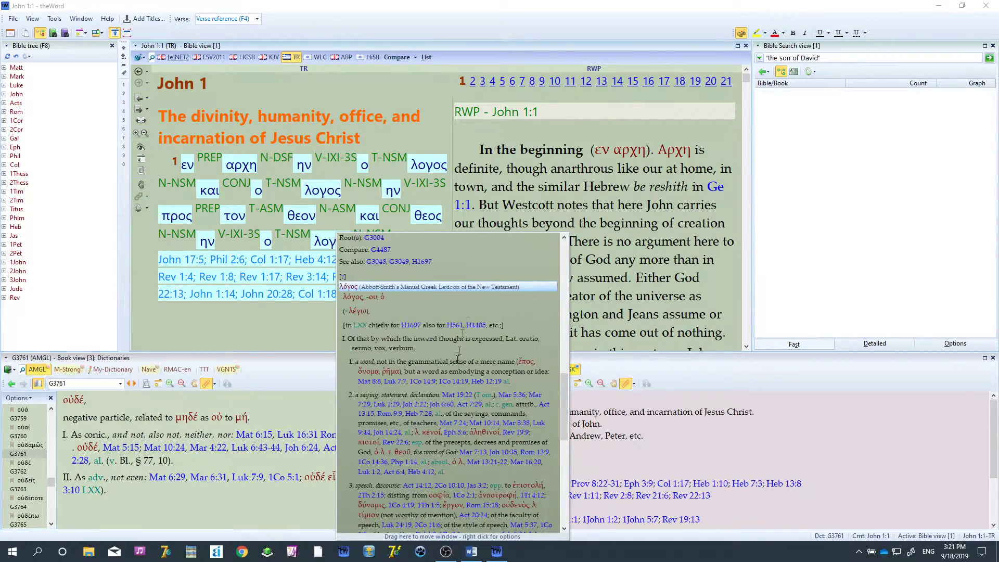
pyautogui.scroll(-6, 455, 353)
pyautogui.scroll(8, 455, 353)
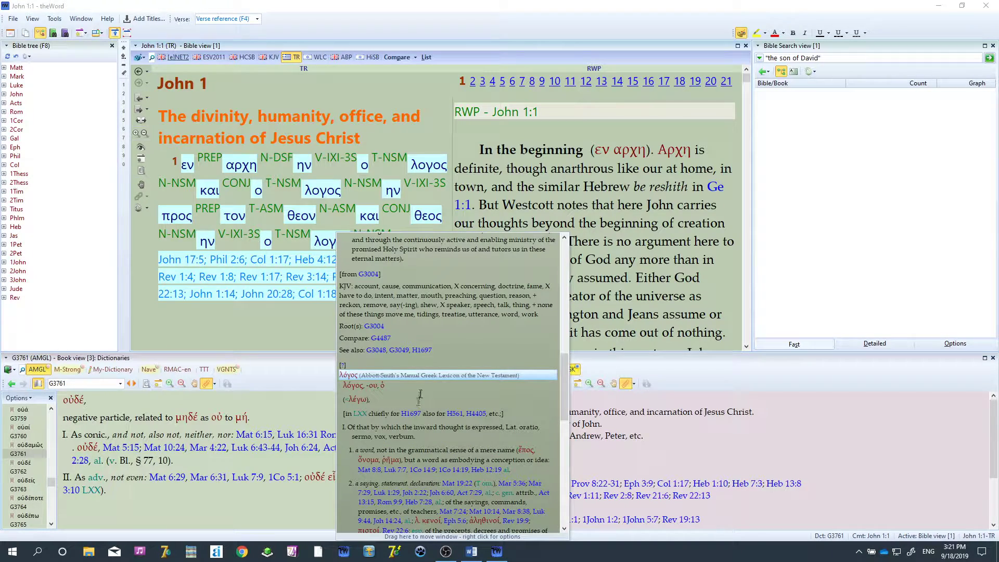
# Set word lookup to show all matching dictionaries instead of just the first one, and save the options.
pyautogui.click(138, 57)
pyautogui.click(104, 136)
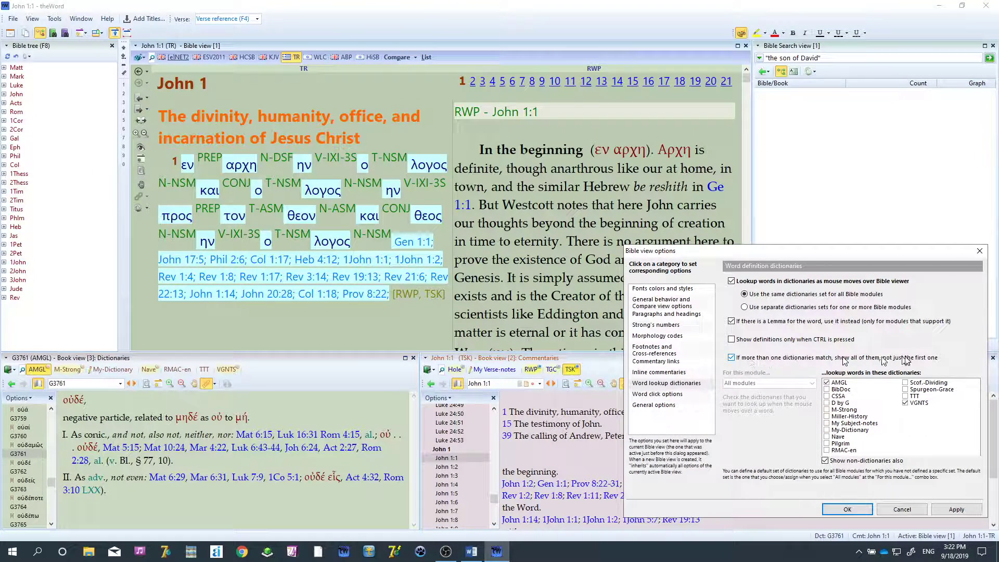
pyautogui.click(956, 510)
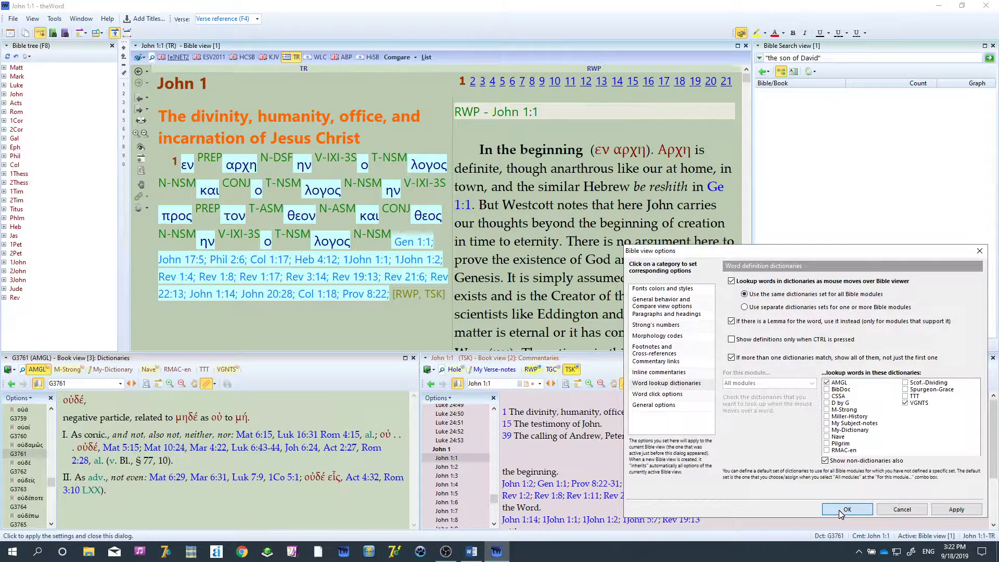
pyautogui.click(859, 509)
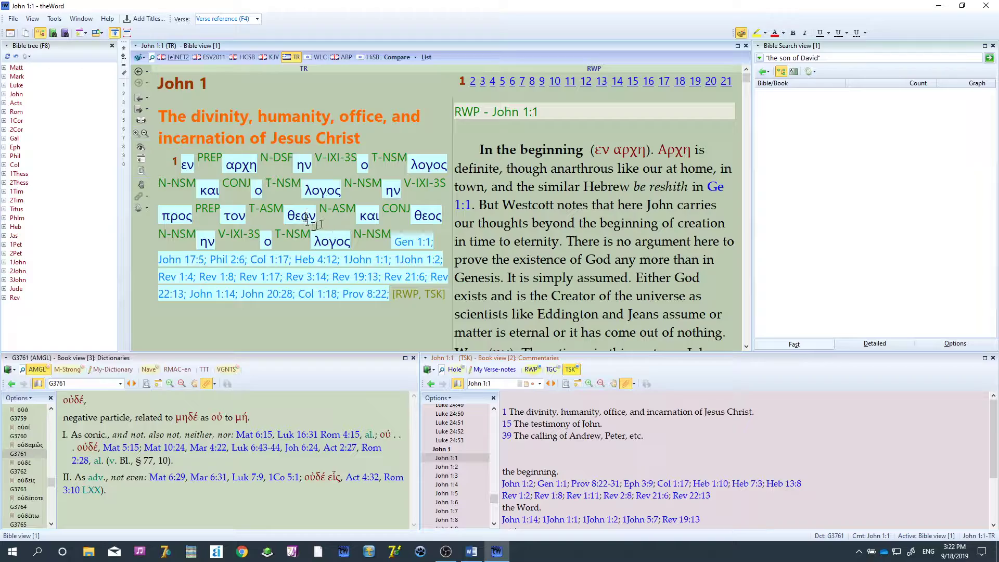
# Check the popup for the second λογος in John 1:1 for entries from every selected dictionary.
pyautogui.moveTo(326, 190)
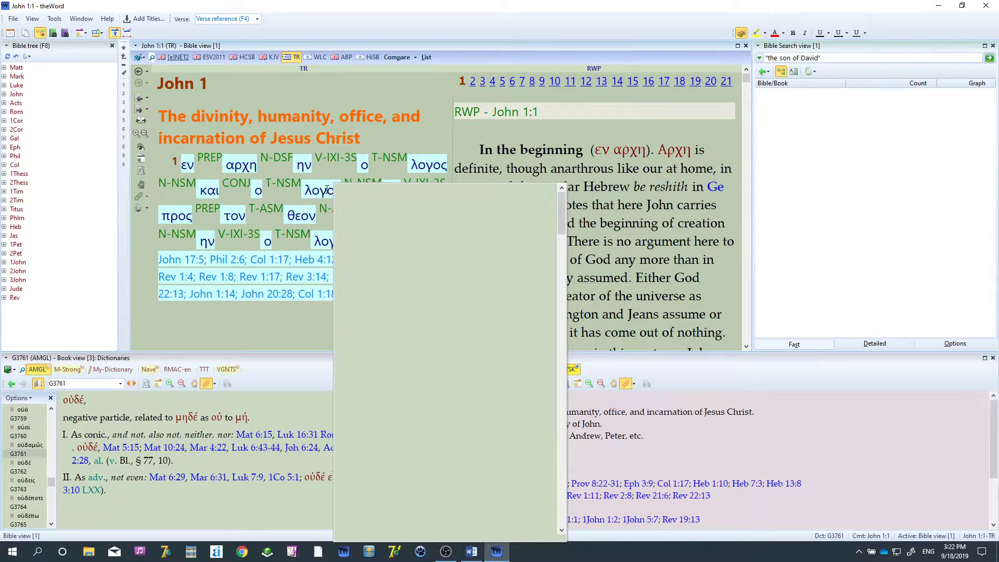
pyautogui.scroll(-5, 471, 311)
pyautogui.scroll(-10, 470, 311)
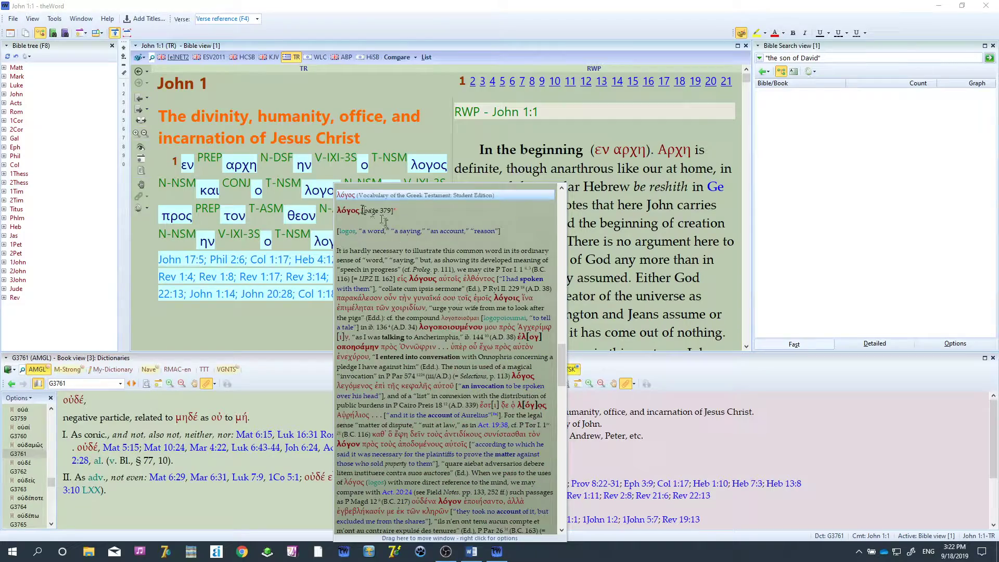
pyautogui.scroll(-6, 489, 260)
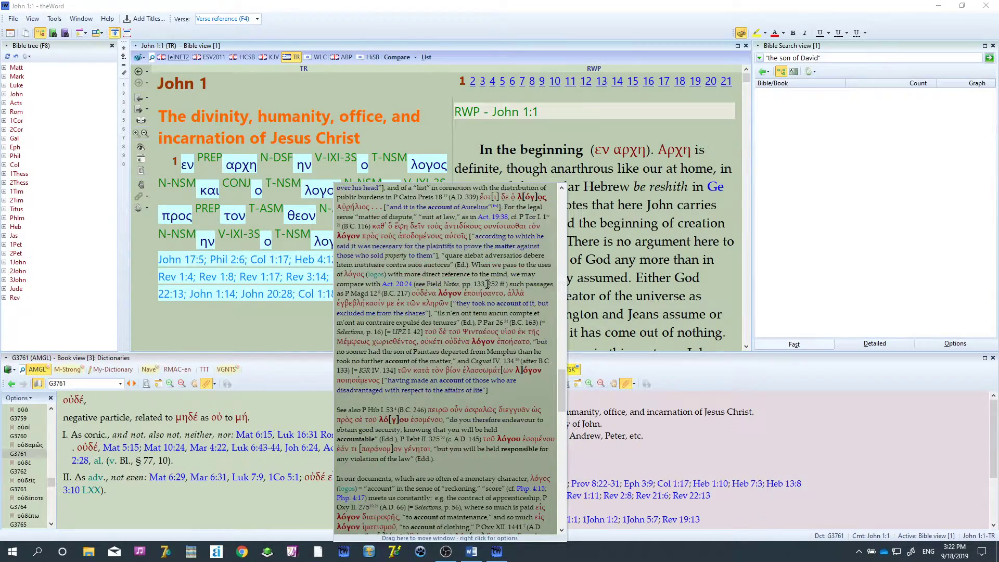
# Try moving the associated Lemma up in the word click lookup order, and move it back down.
pyautogui.click(141, 58)
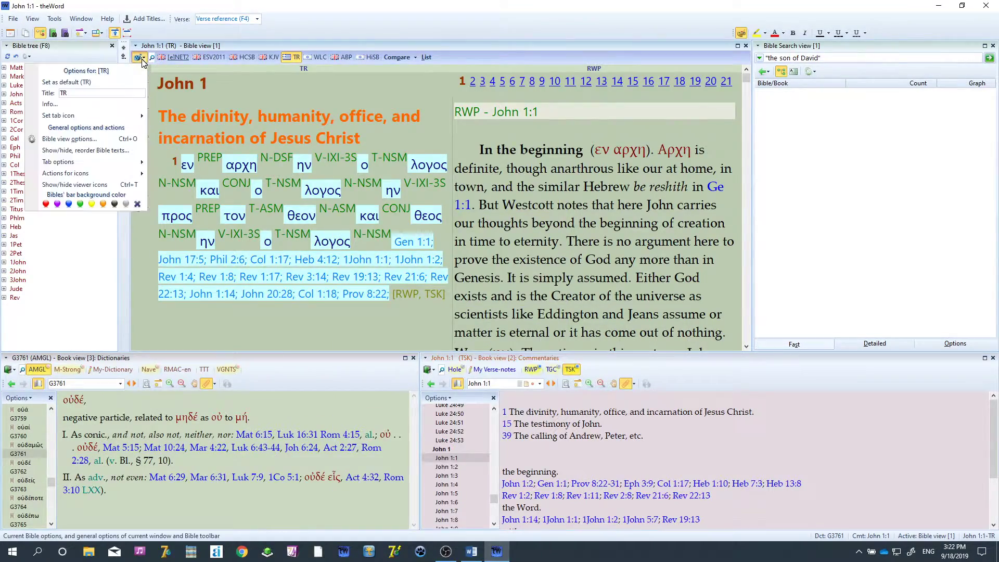
pyautogui.click(78, 125)
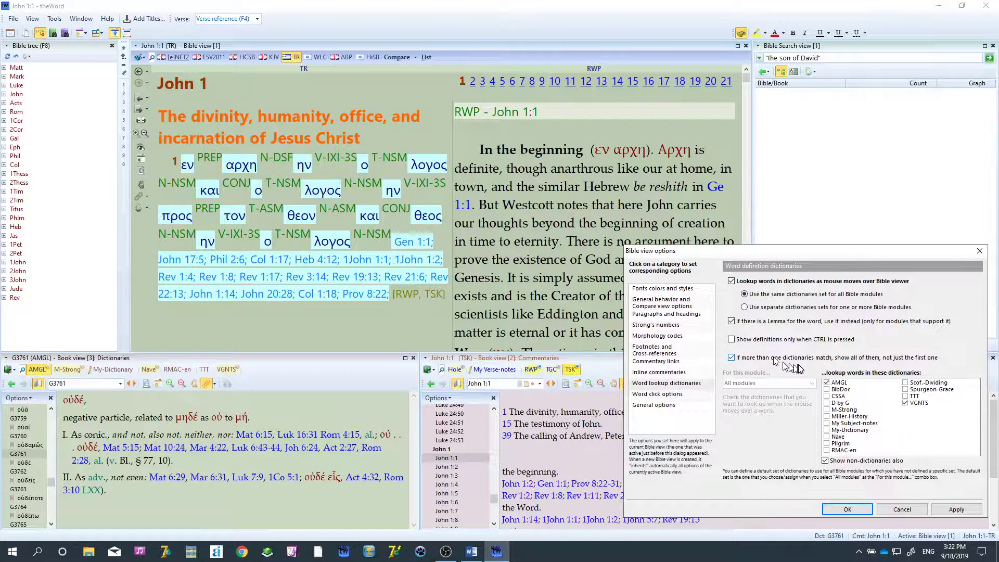
pyautogui.click(657, 396)
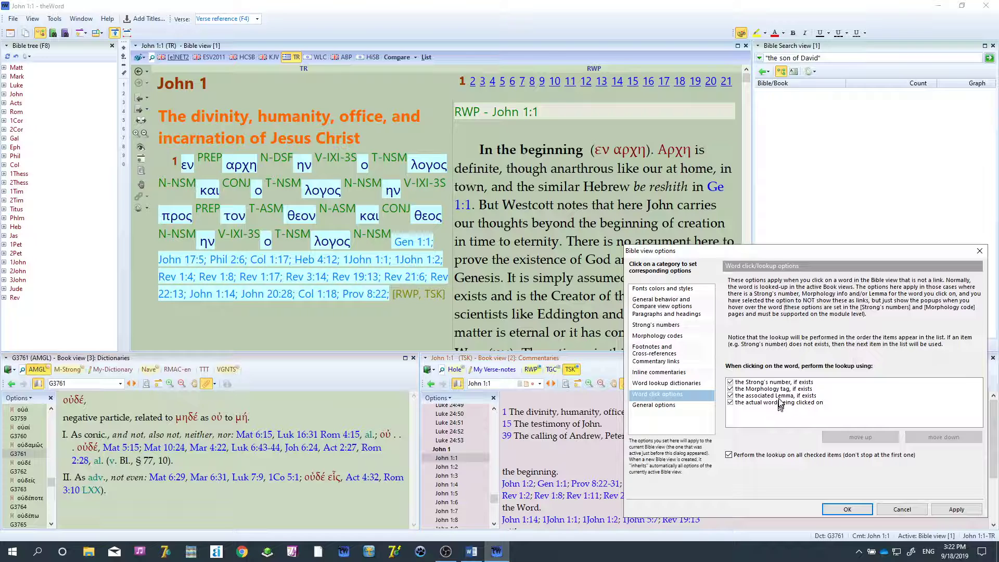
pyautogui.click(779, 397)
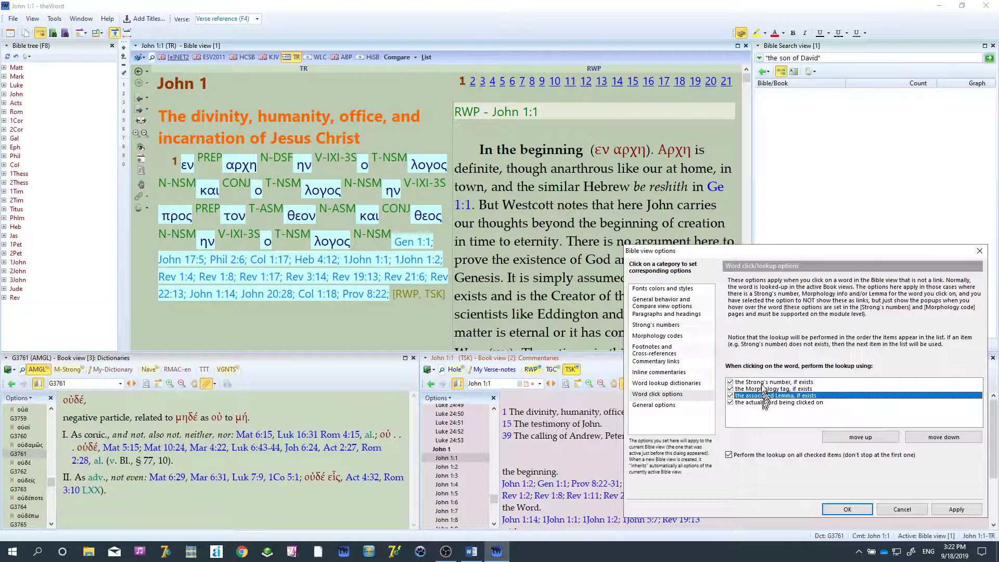
pyautogui.click(856, 437)
pyautogui.click(939, 437)
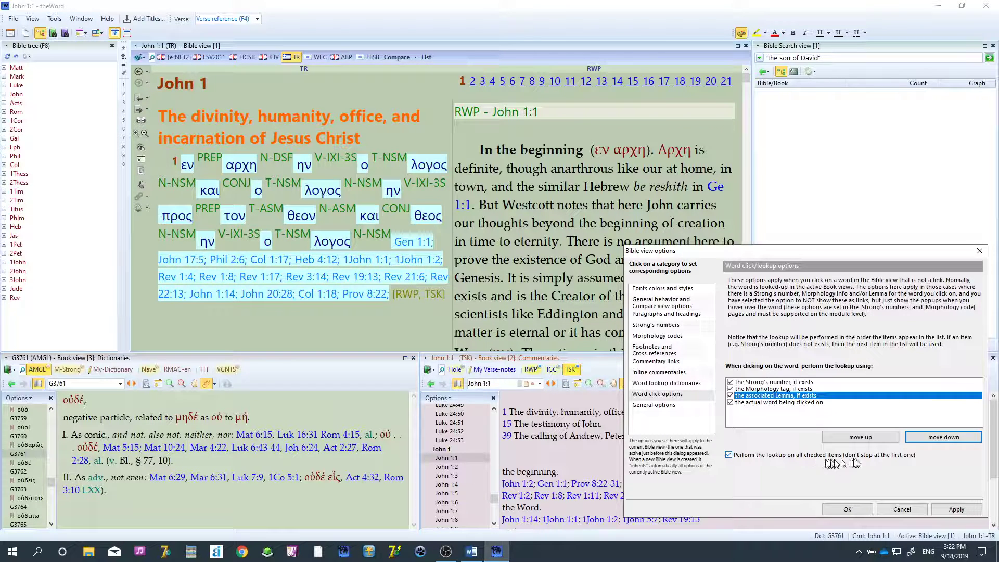
# Review the popup definition delay in the general Bible view options, and apply the settings and close the dialog.
pyautogui.click(665, 406)
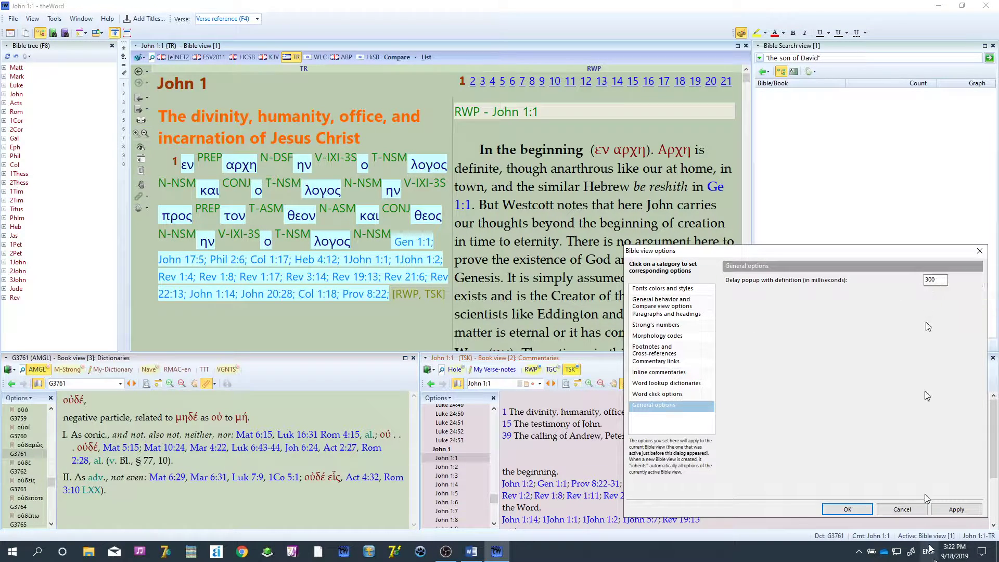
pyautogui.click(951, 511)
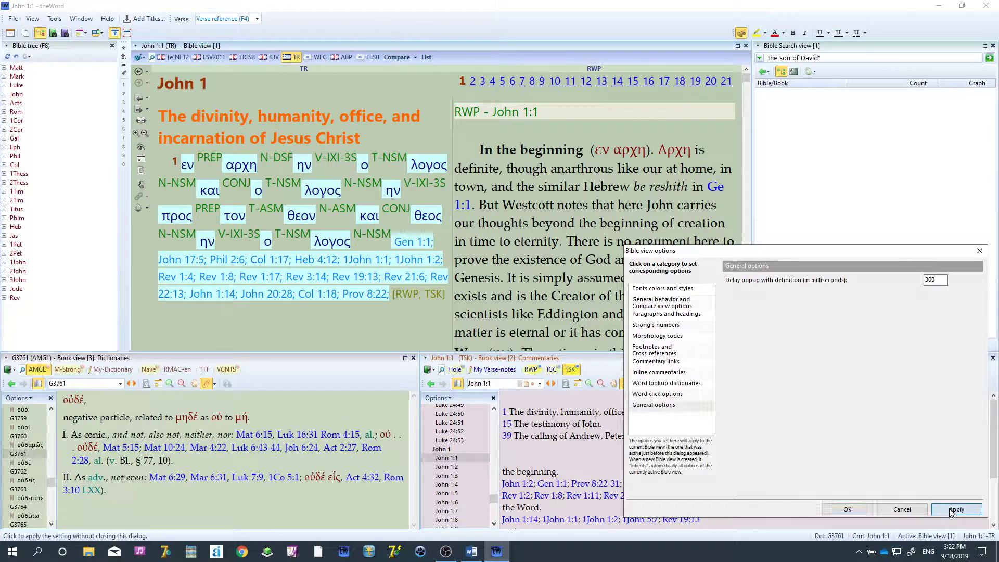
pyautogui.click(848, 510)
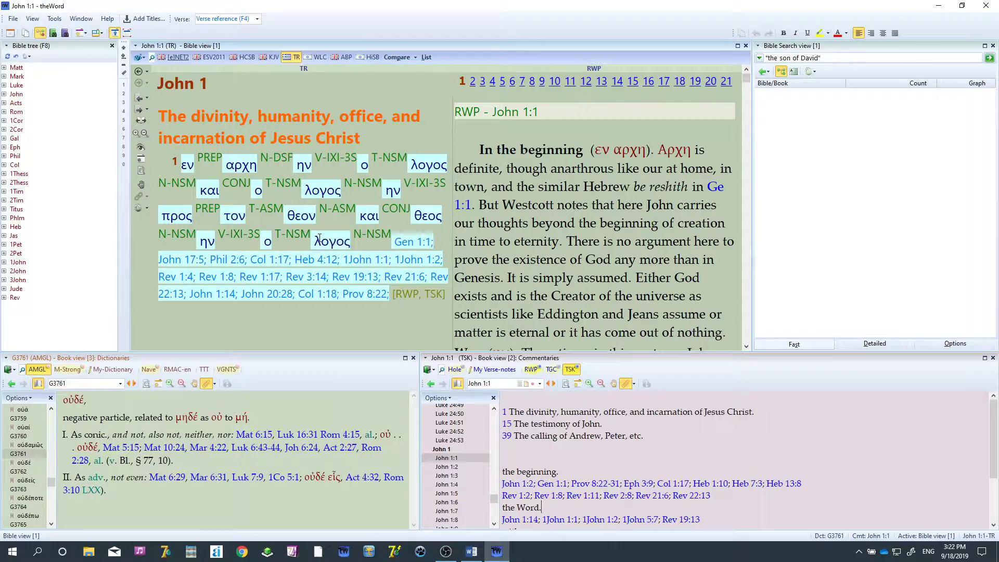
# Check the λογος definition popup in John 1:1, browse the inline RWP commentary through verse 4, and return to the chapter start.
pyautogui.moveTo(319, 239)
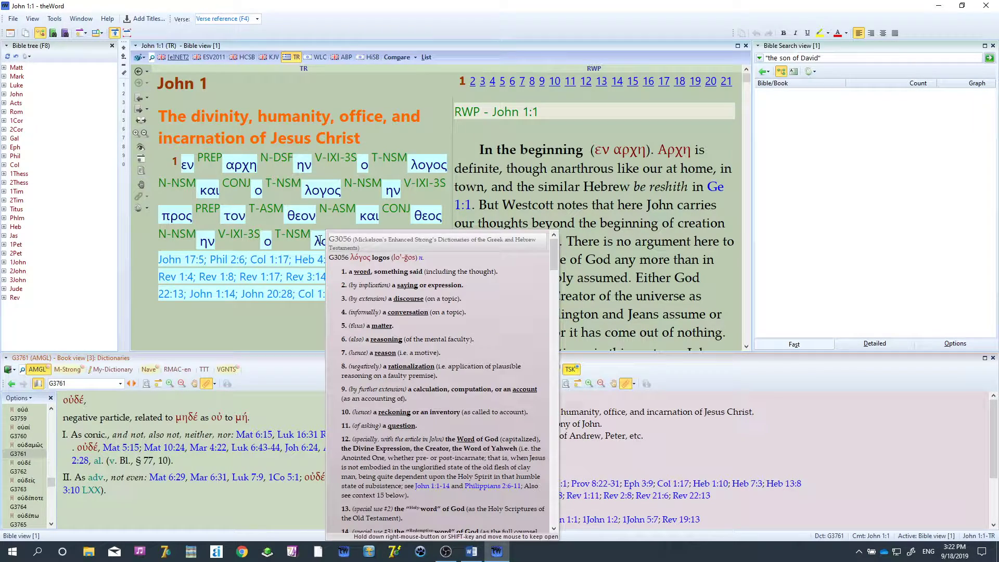
pyautogui.scroll(-6, 618, 172)
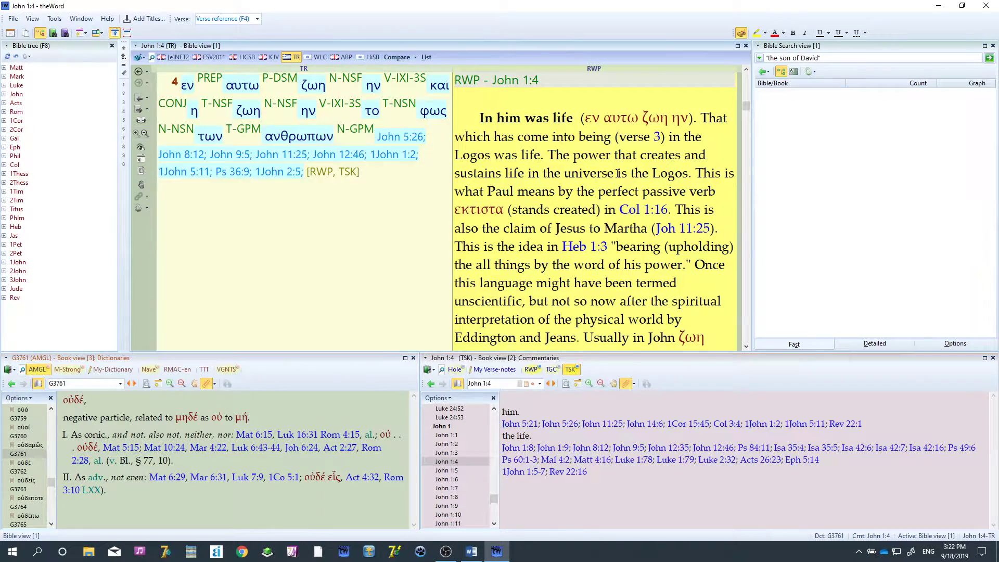
pyautogui.scroll(6, 618, 172)
pyautogui.scroll(-2, 618, 173)
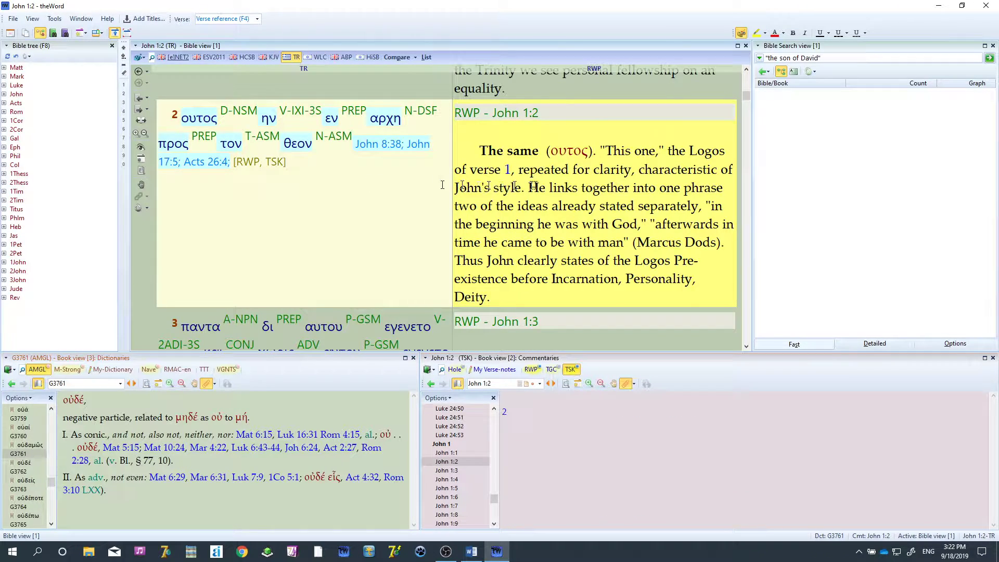
pyautogui.scroll(-4, 535, 189)
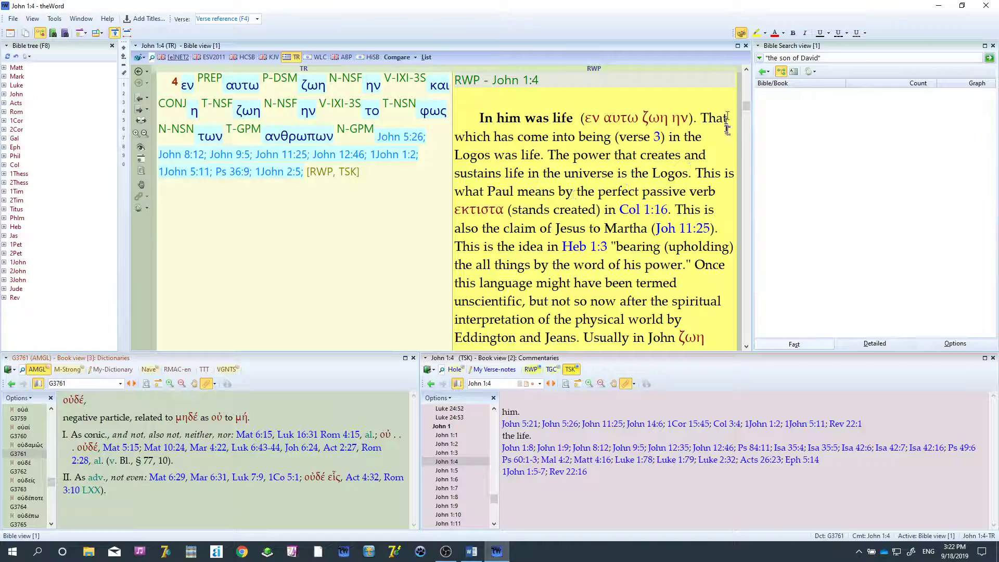
pyautogui.moveTo(747, 106); pyautogui.dragTo(748, 80)
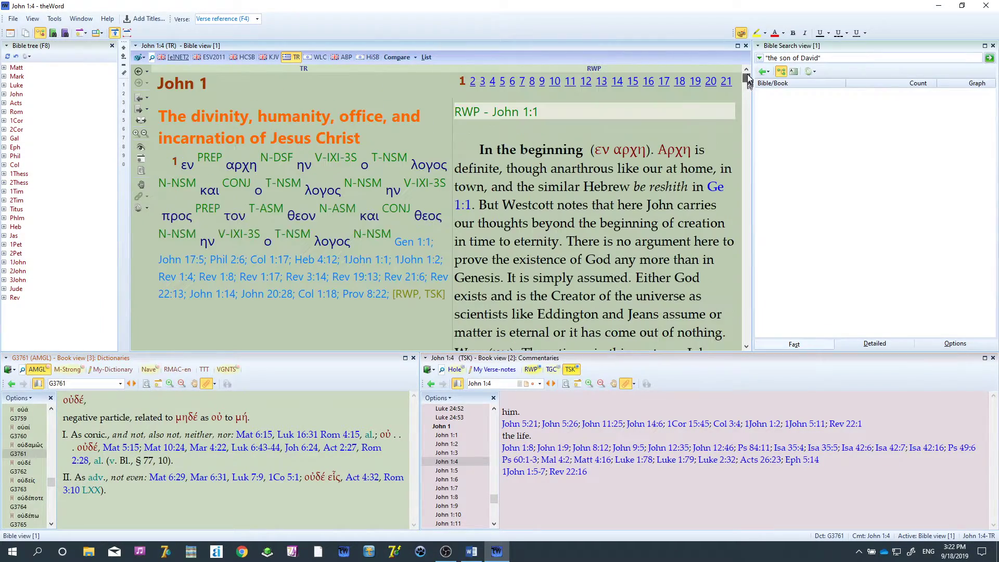
# Review the paragraph, general behavior, footnote, commentary link and inline commentary categories in the Bible view options, and apply the settings.
pyautogui.click(139, 57)
pyautogui.click(95, 138)
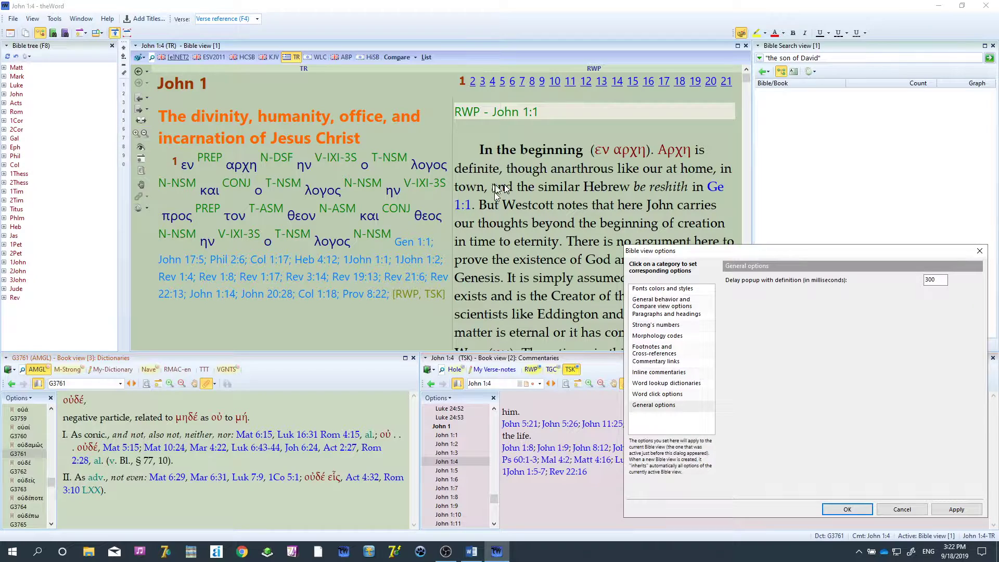
pyautogui.moveTo(700, 249); pyautogui.dragTo(516, 155)
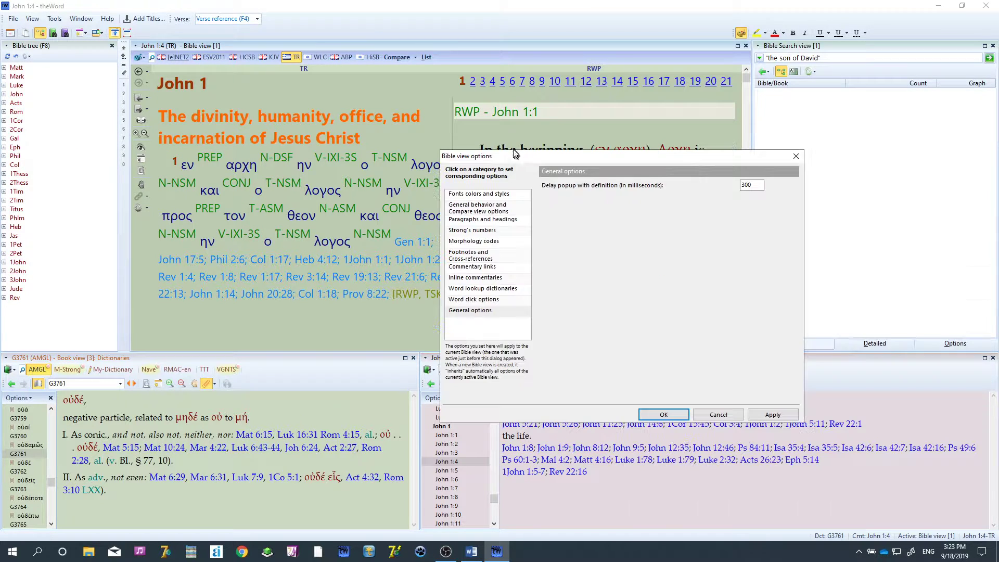
pyautogui.click(484, 220)
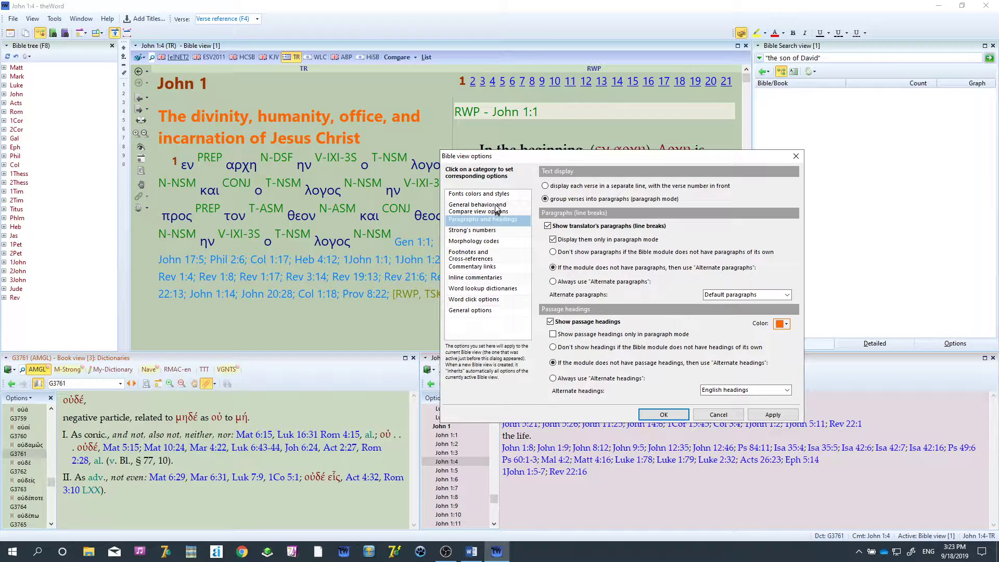
pyautogui.click(497, 210)
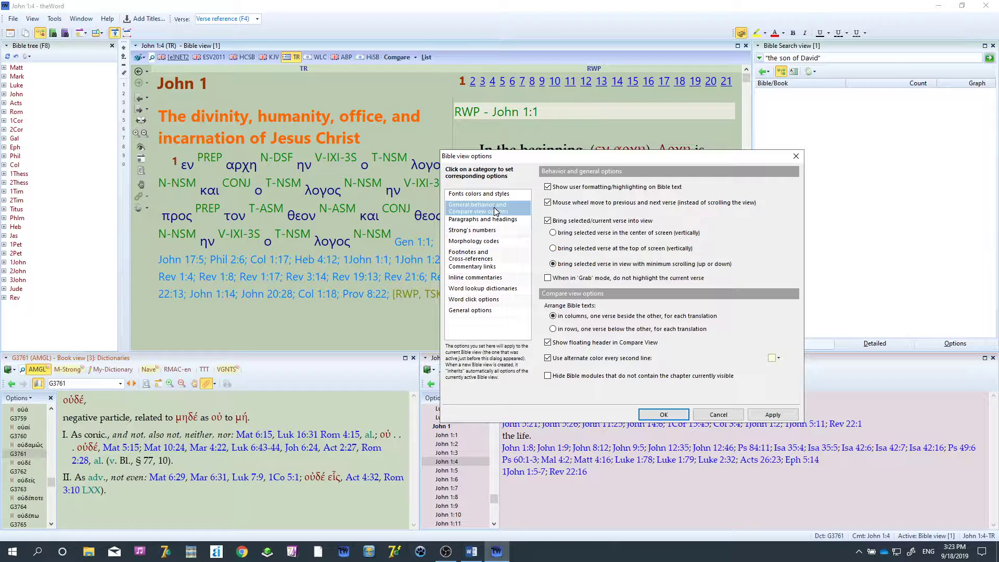
pyautogui.click(483, 259)
pyautogui.click(500, 267)
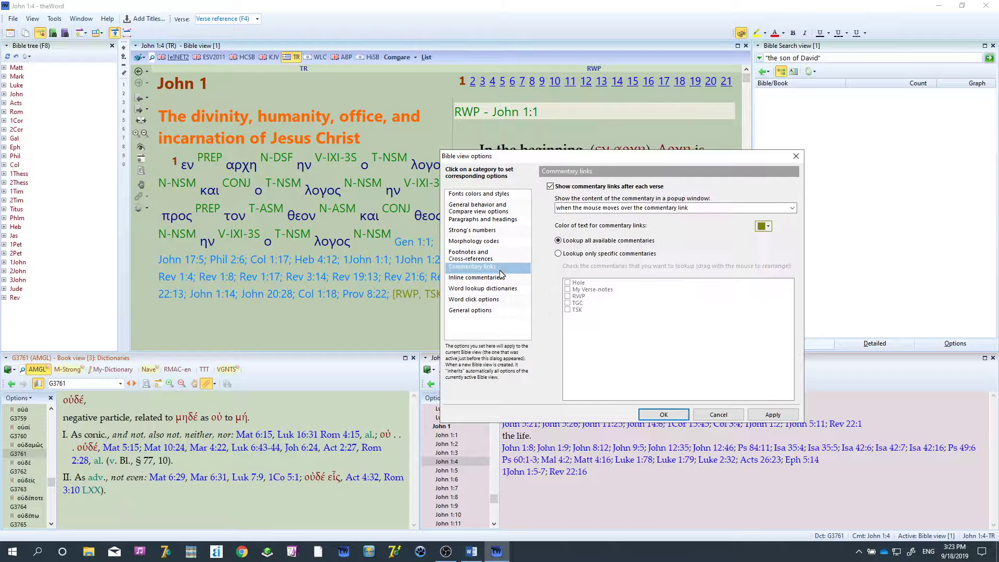
pyautogui.click(499, 280)
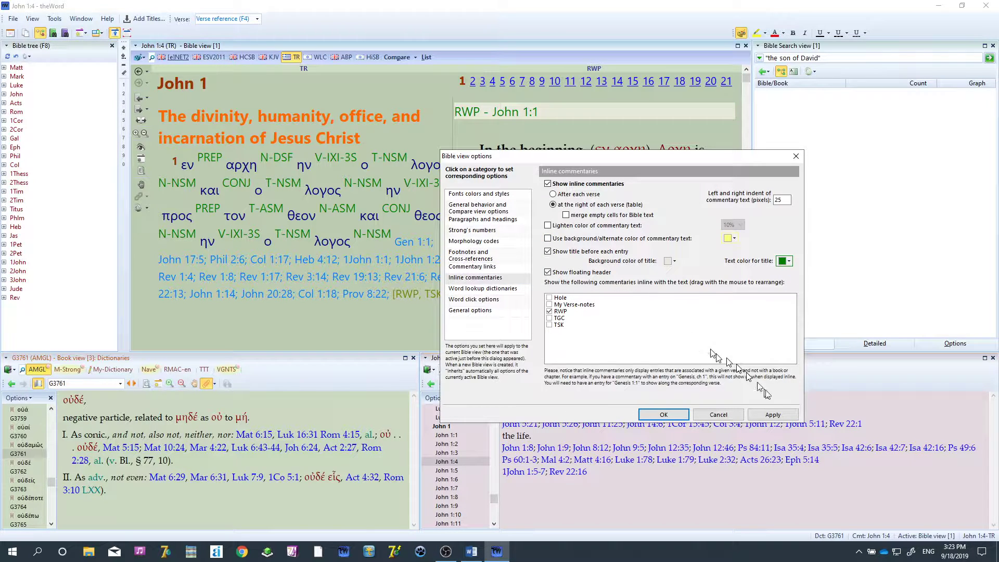
pyautogui.click(773, 415)
pyautogui.click(651, 416)
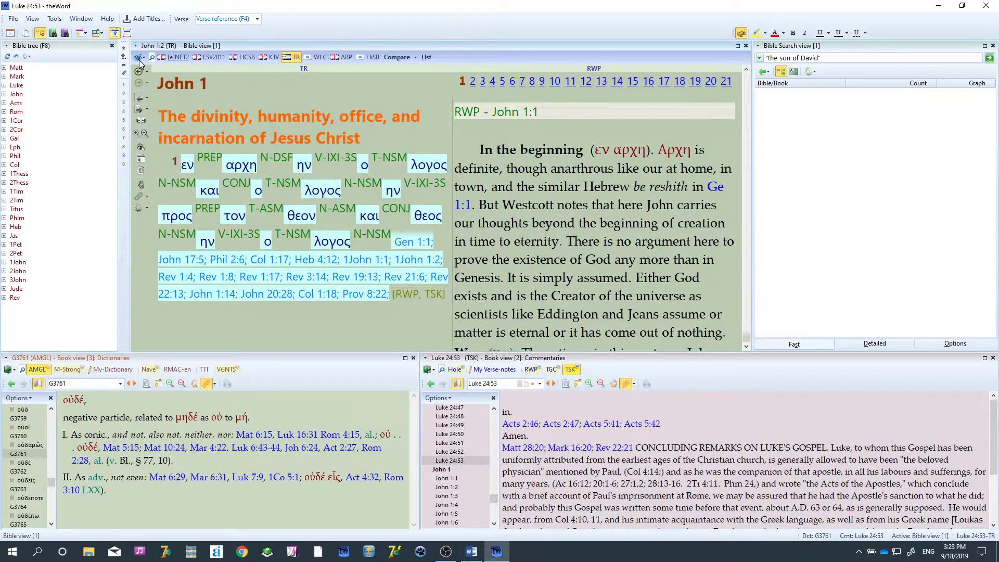
# Enable the background color for inline commentary text, set it to Default, and check the RWP column back to the start of Luke 24.
pyautogui.click(140, 58)
pyautogui.click(89, 138)
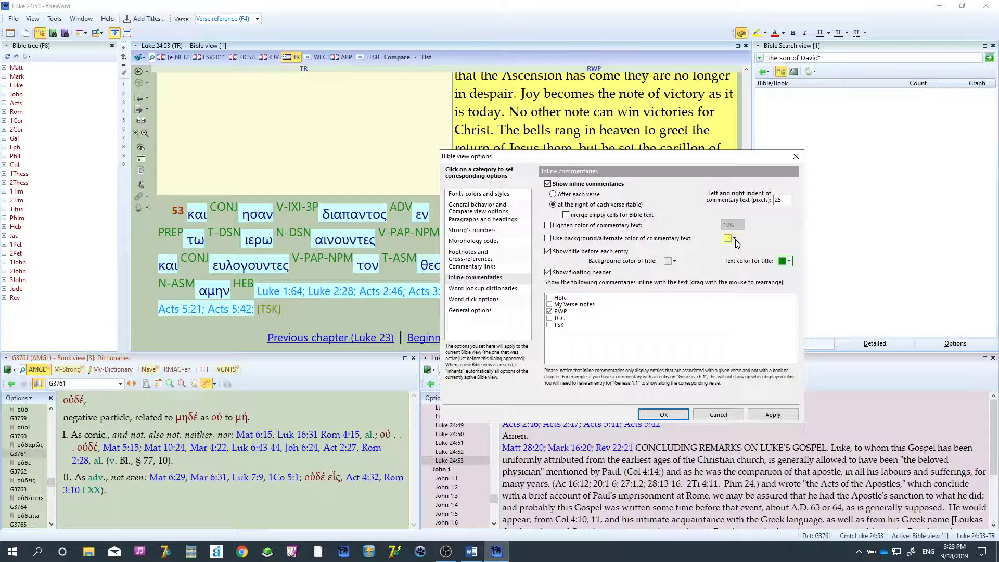
pyautogui.click(607, 239)
pyautogui.click(733, 239)
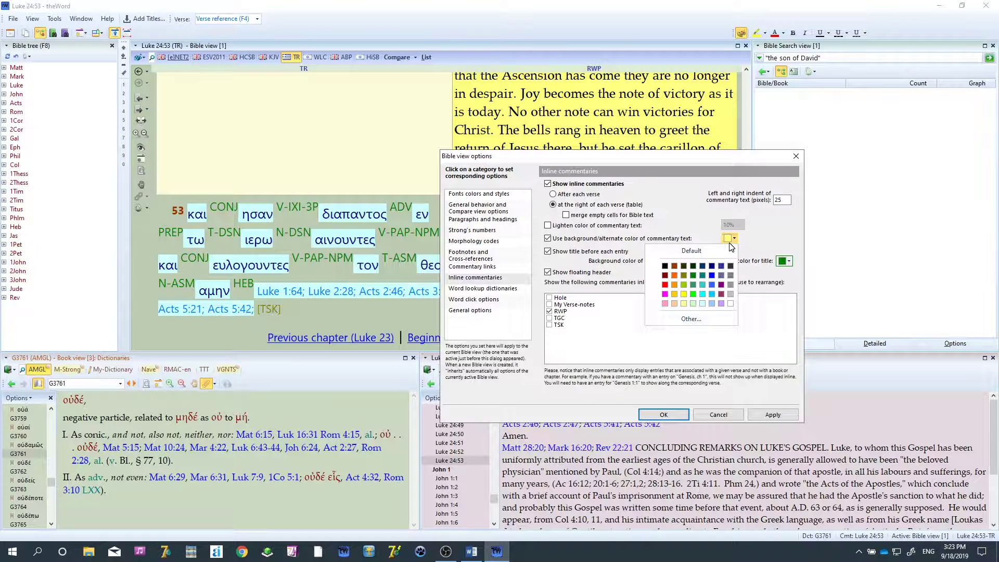
pyautogui.click(692, 251)
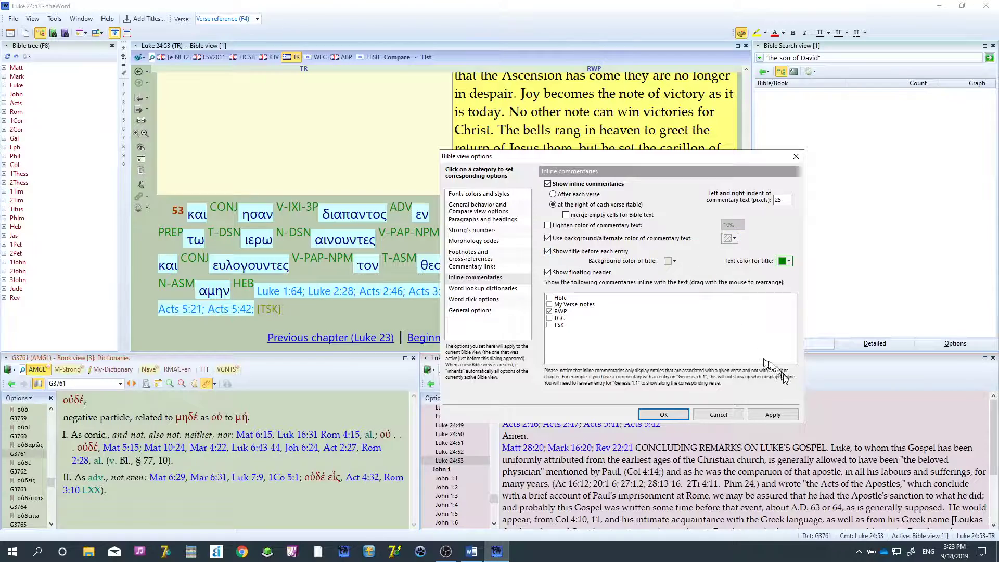
pyautogui.click(780, 414)
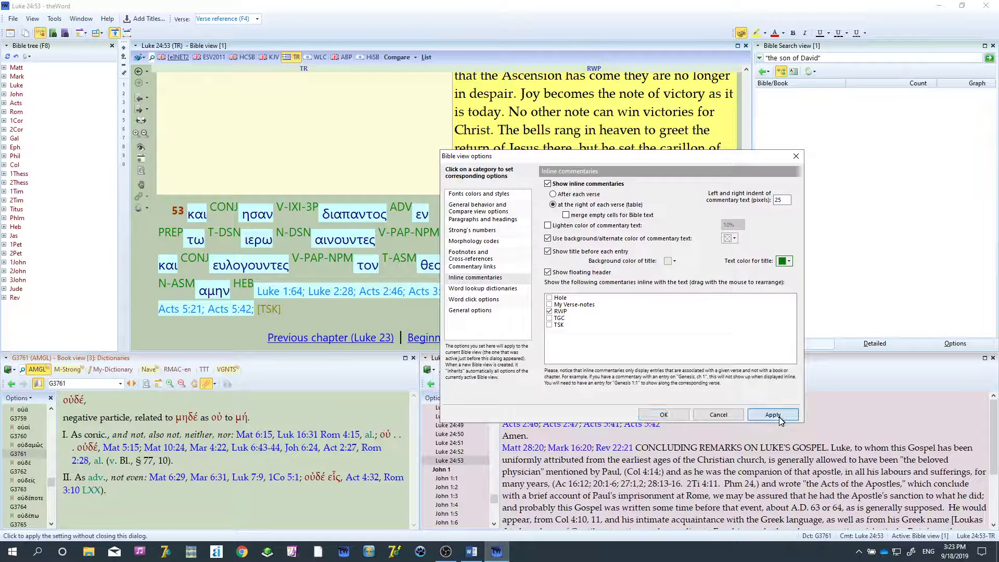
pyautogui.click(657, 416)
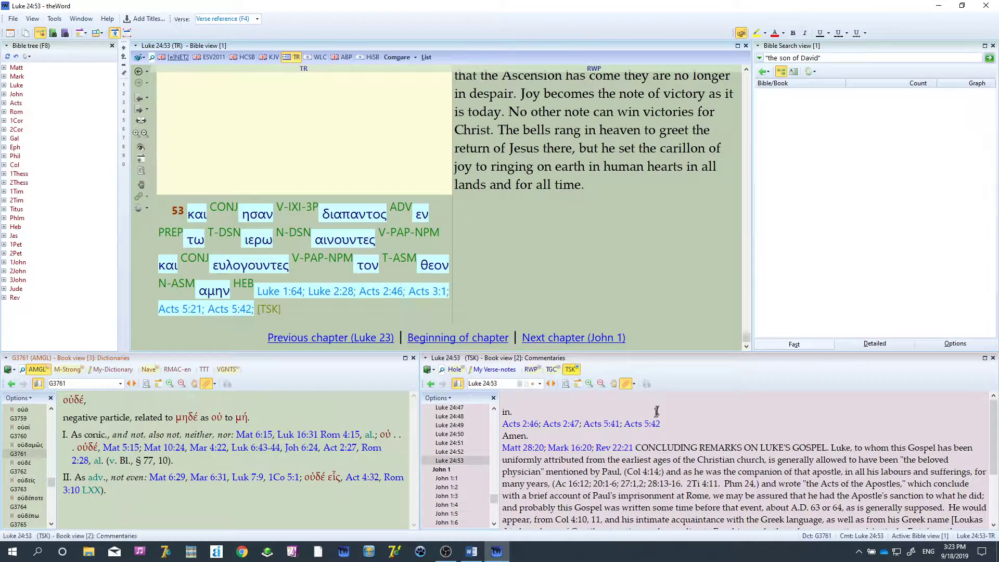
pyautogui.scroll(10, 532, 181)
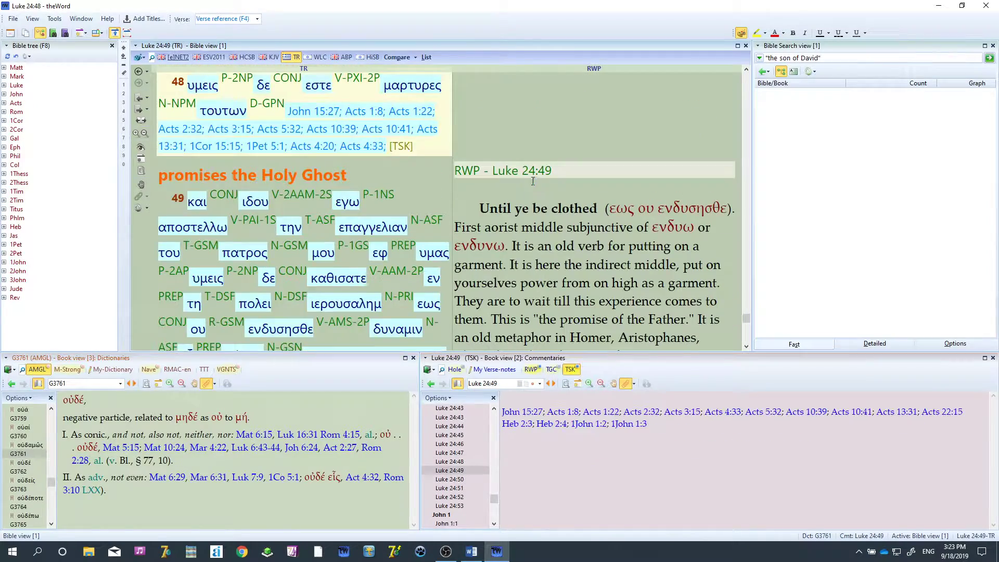
pyautogui.moveTo(746, 318); pyautogui.dragTo(722, 83)
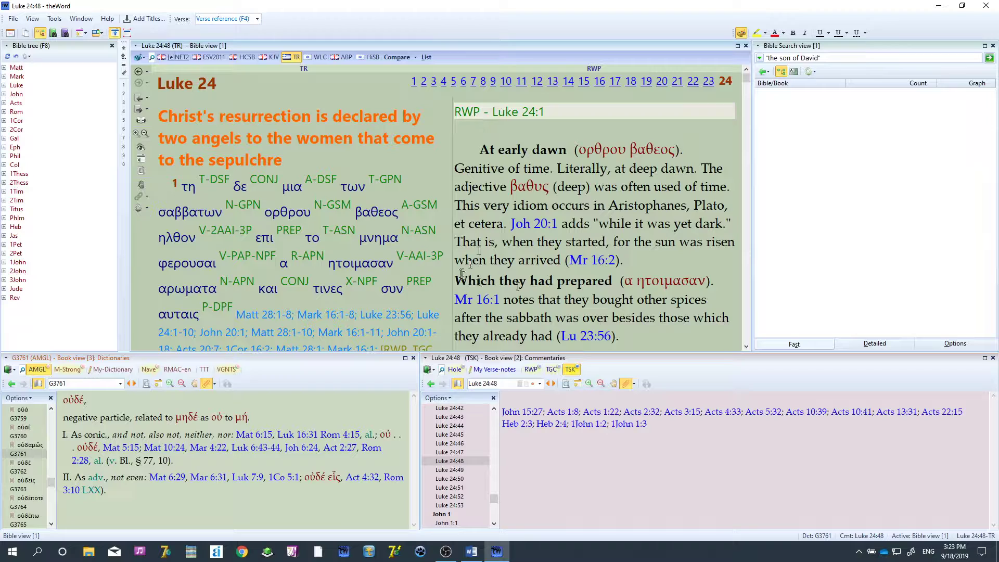
# Set the morphology codes to show no link and only a popup when hovering over words, apply the setting, and select Luke 24:49.
pyautogui.click(142, 57)
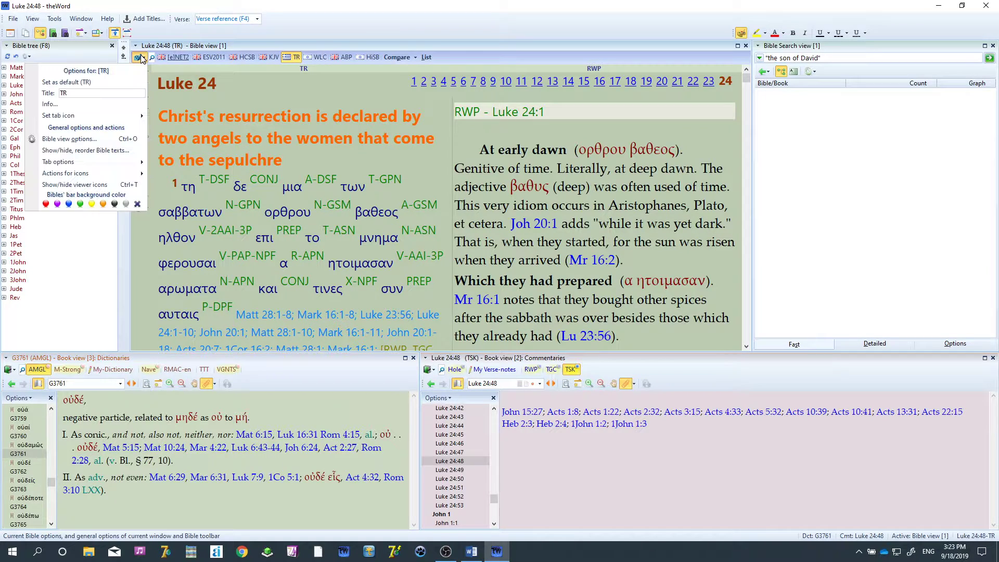
pyautogui.click(101, 139)
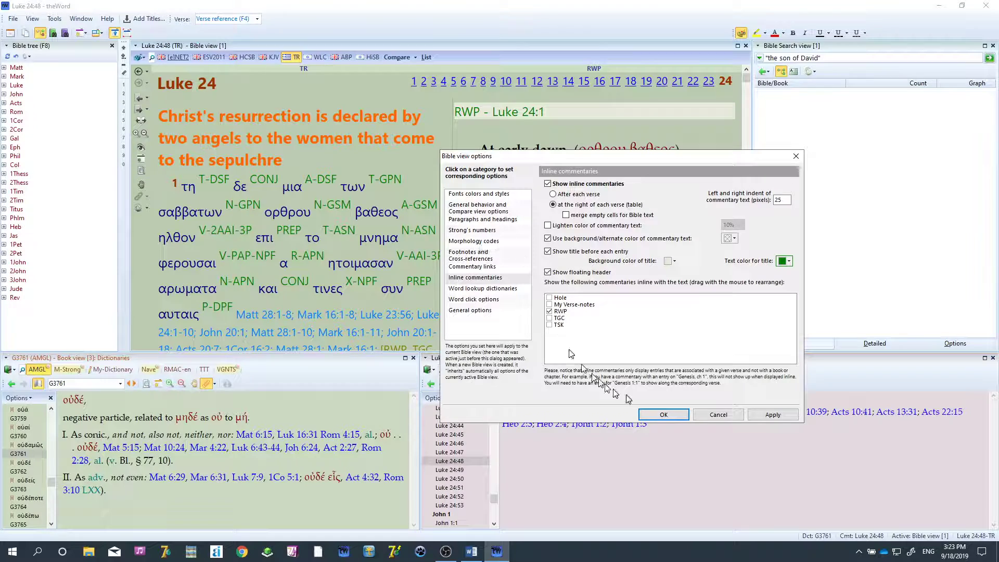
pyautogui.click(773, 415)
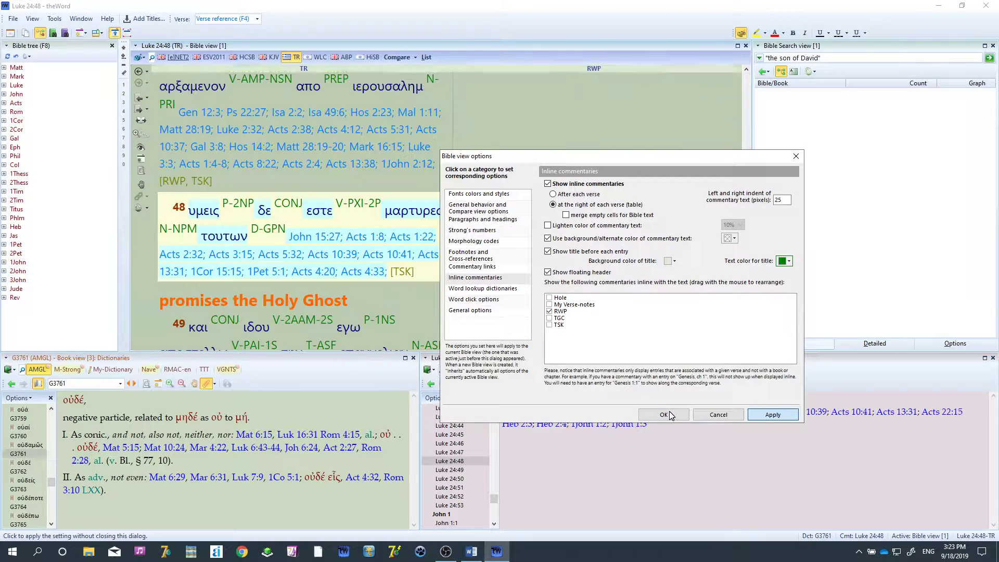
pyautogui.click(483, 242)
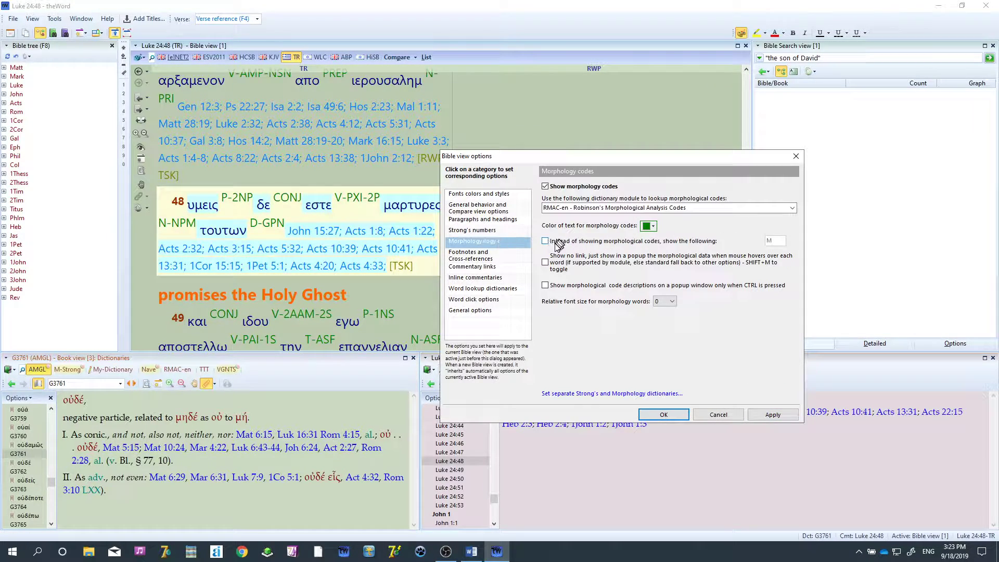
pyautogui.click(545, 262)
pyautogui.click(774, 415)
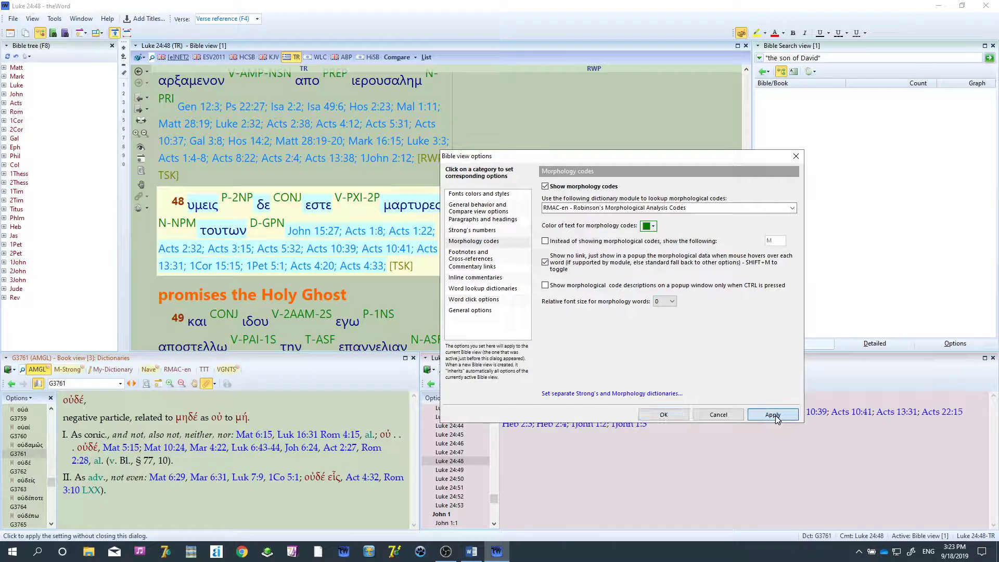
pyautogui.click(675, 418)
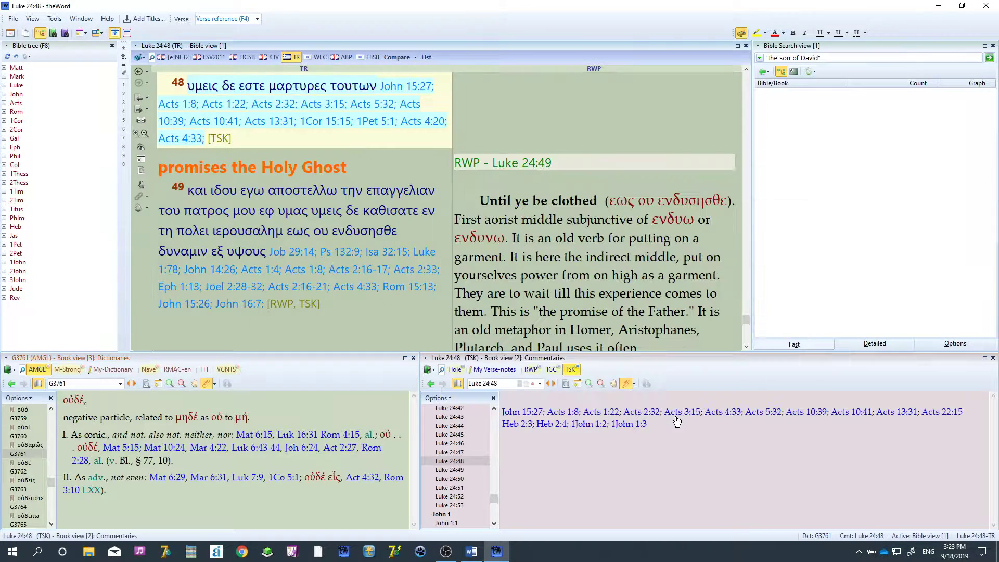
pyautogui.click(347, 304)
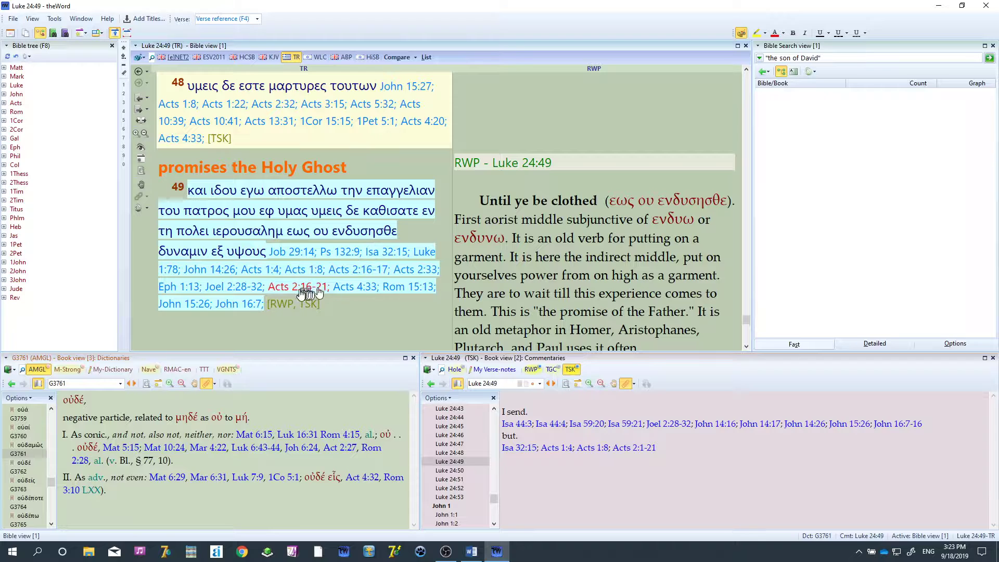